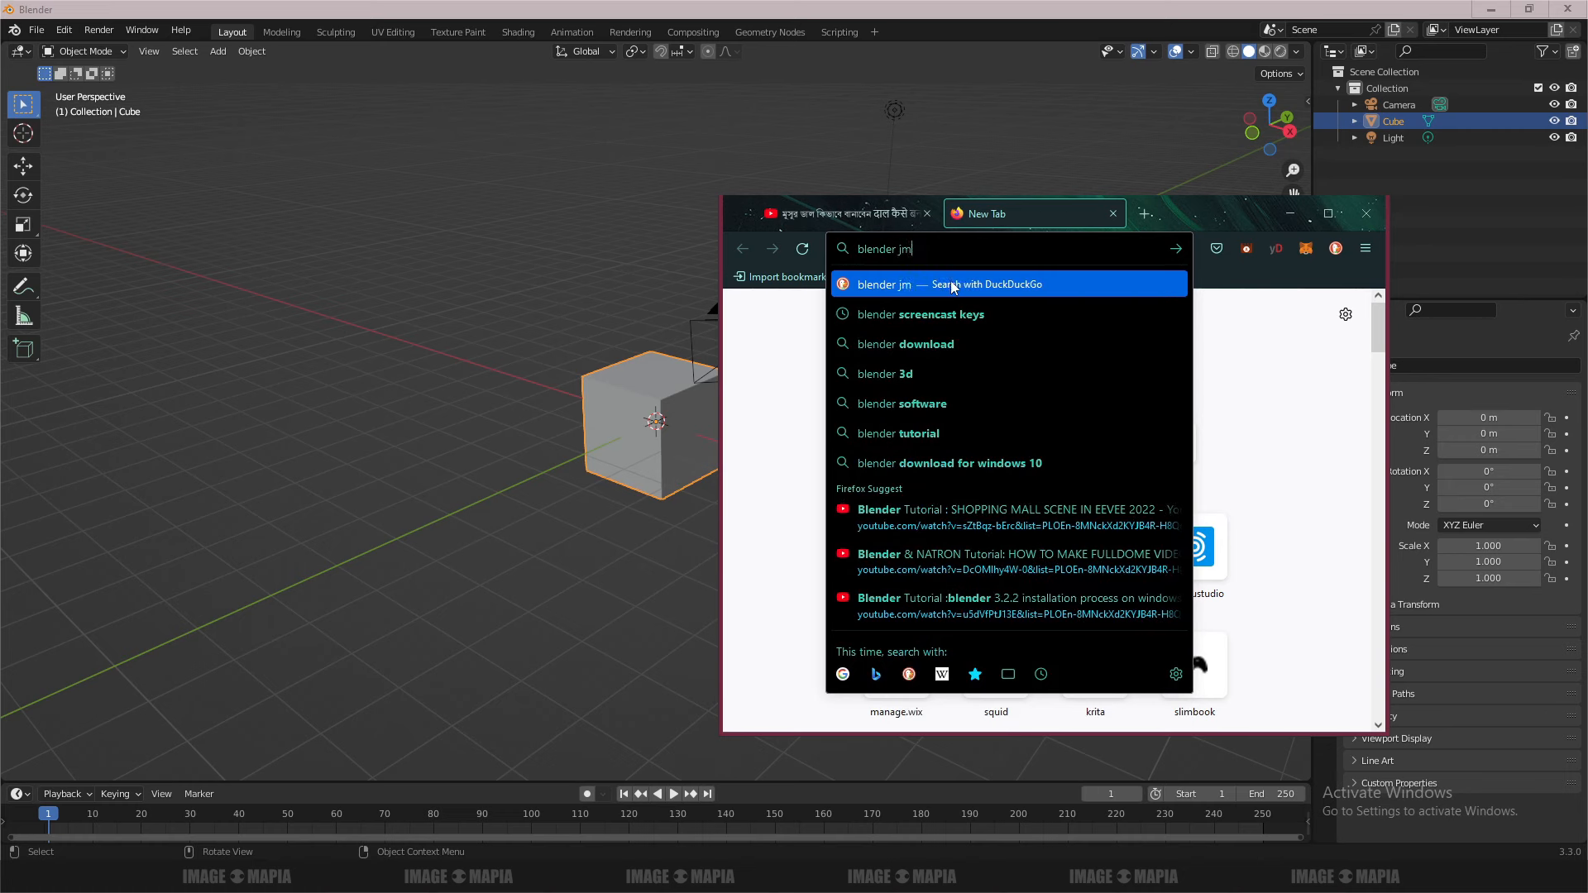
# - Search the web for "blender jmesh addon" and widen the browser window
pyautogui.write('ddon')
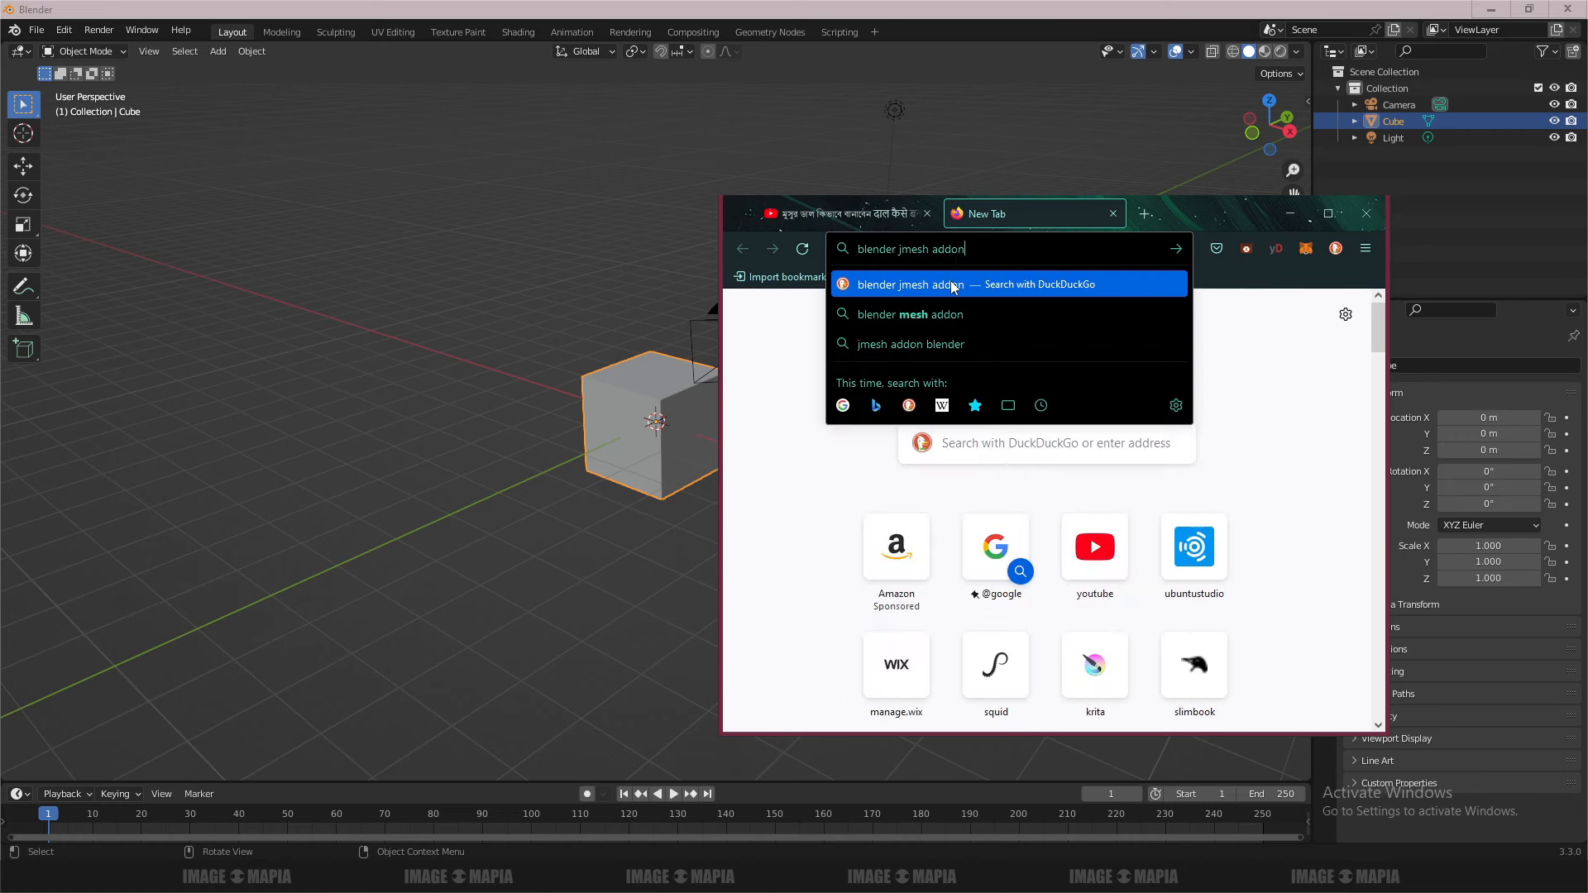
pyautogui.press('Return')
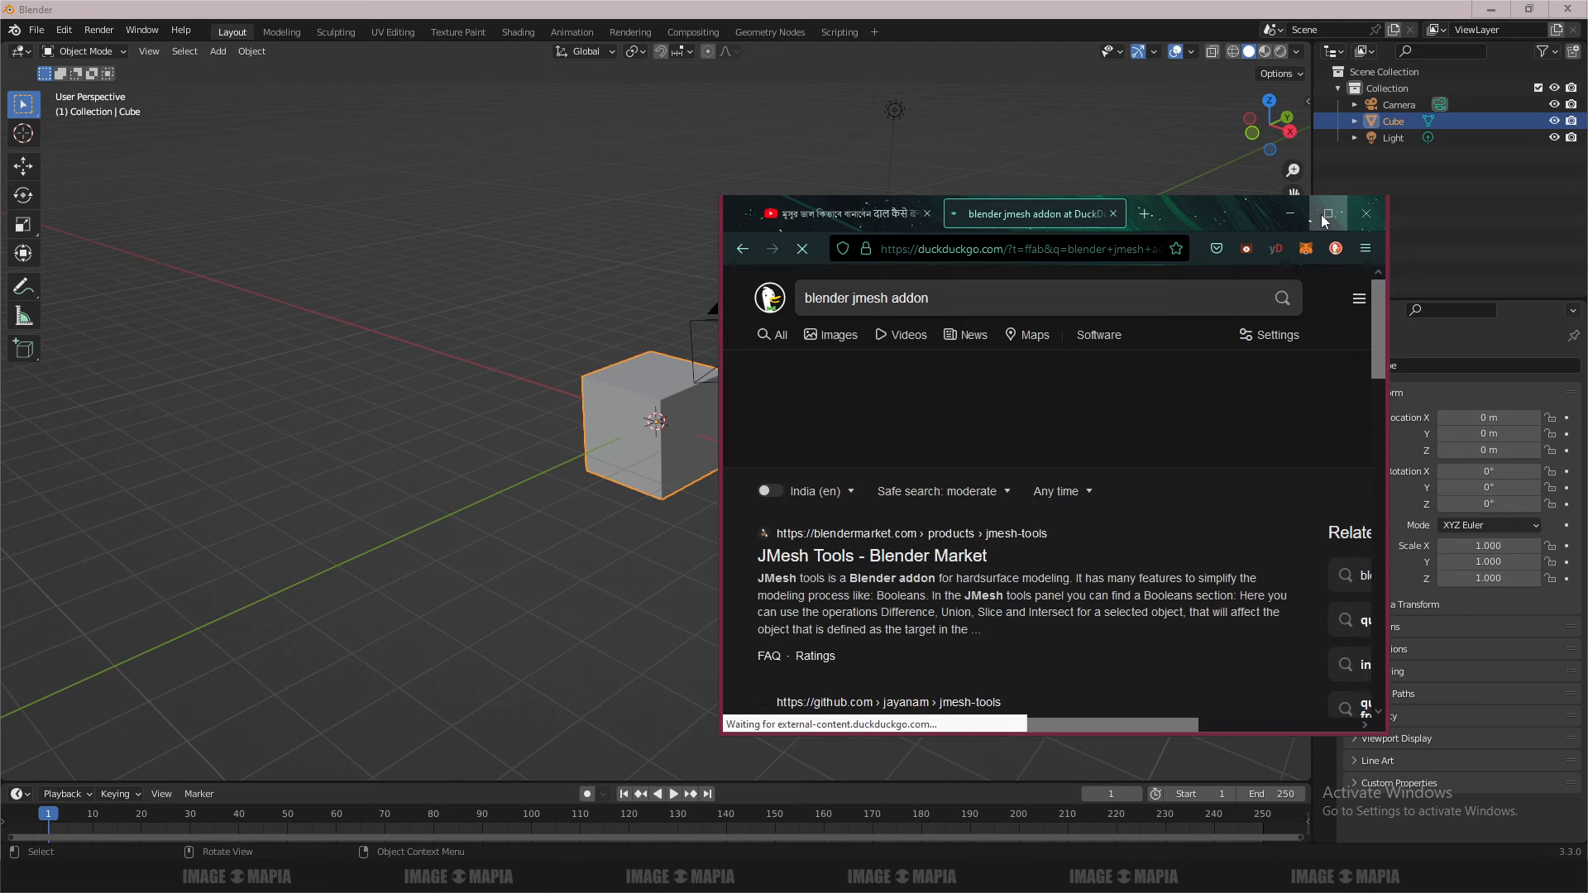
pyautogui.moveTo(721, 364); pyautogui.dragTo(427, 365)
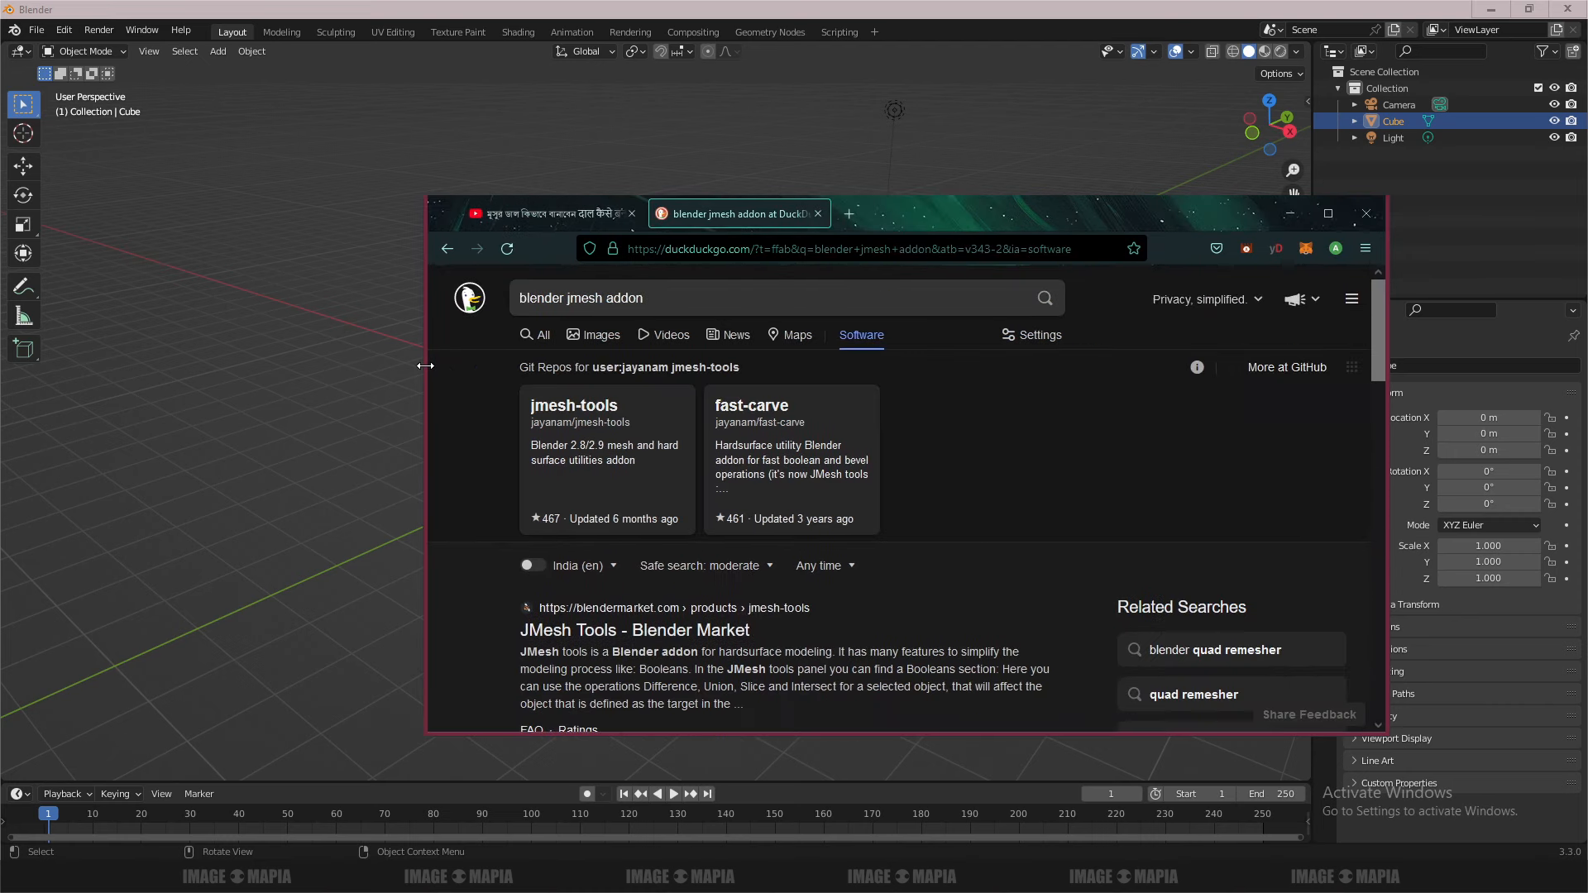
# - Open the JMesh Tools result from Blender Market in a new tab and maximize the browser window
pyautogui.scroll(-4, 817, 519)
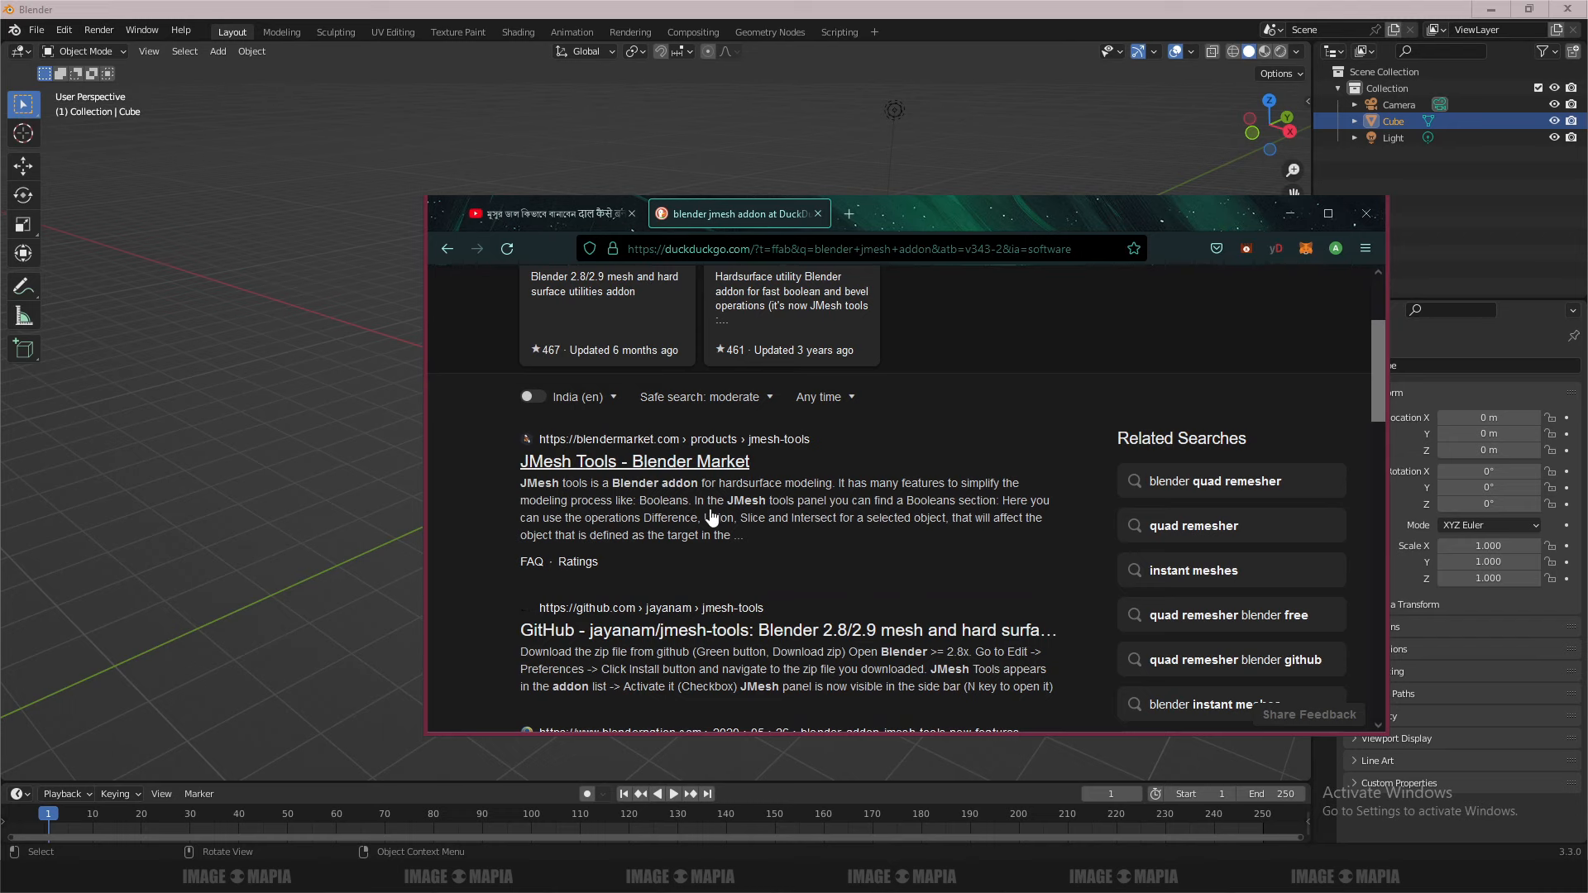
pyautogui.scroll(-2, 712, 517)
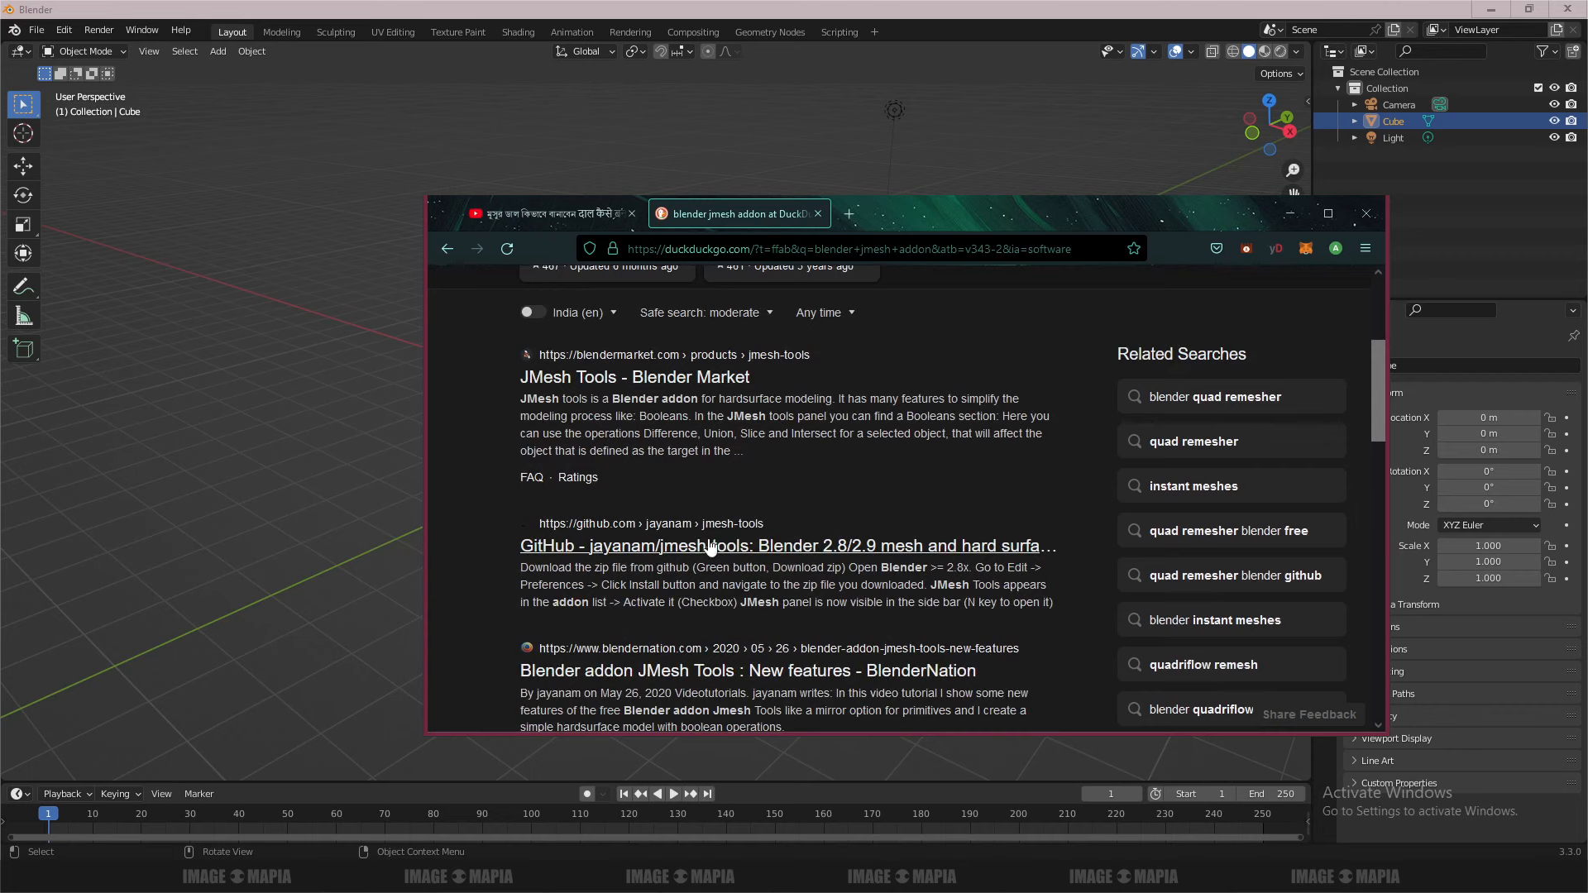
pyautogui.rightClick(645, 382)
pyautogui.click(695, 386)
pyautogui.click(905, 220)
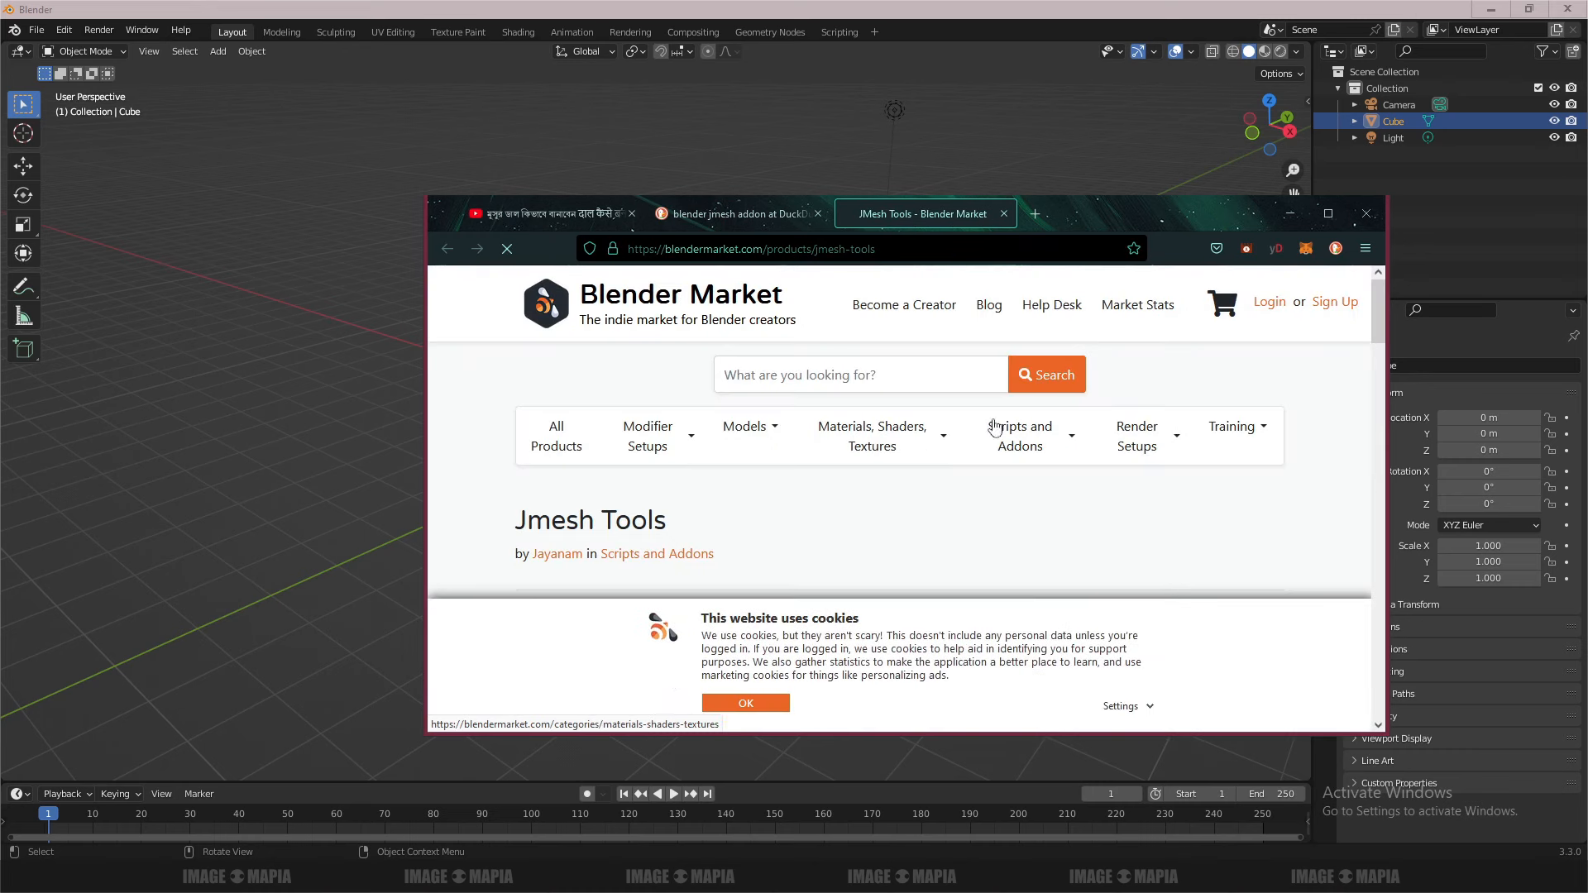
pyautogui.click(1328, 213)
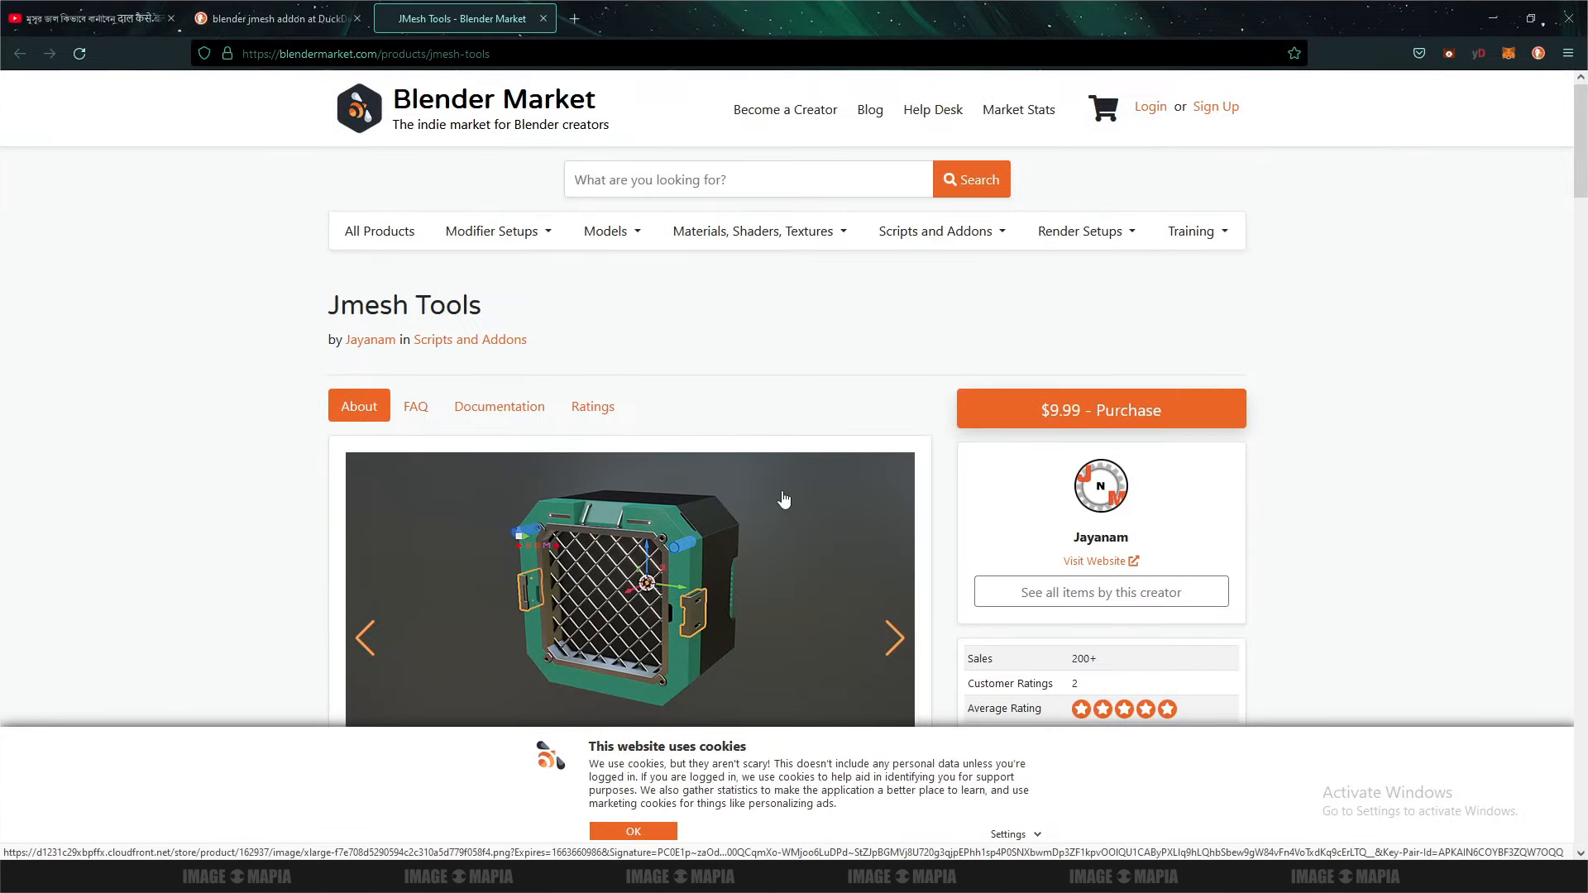
# - Examine the feature descriptions and pictures on the JMesh Tools product page
pyautogui.scroll(-1, 761, 484)
pyautogui.scroll(-6, 761, 485)
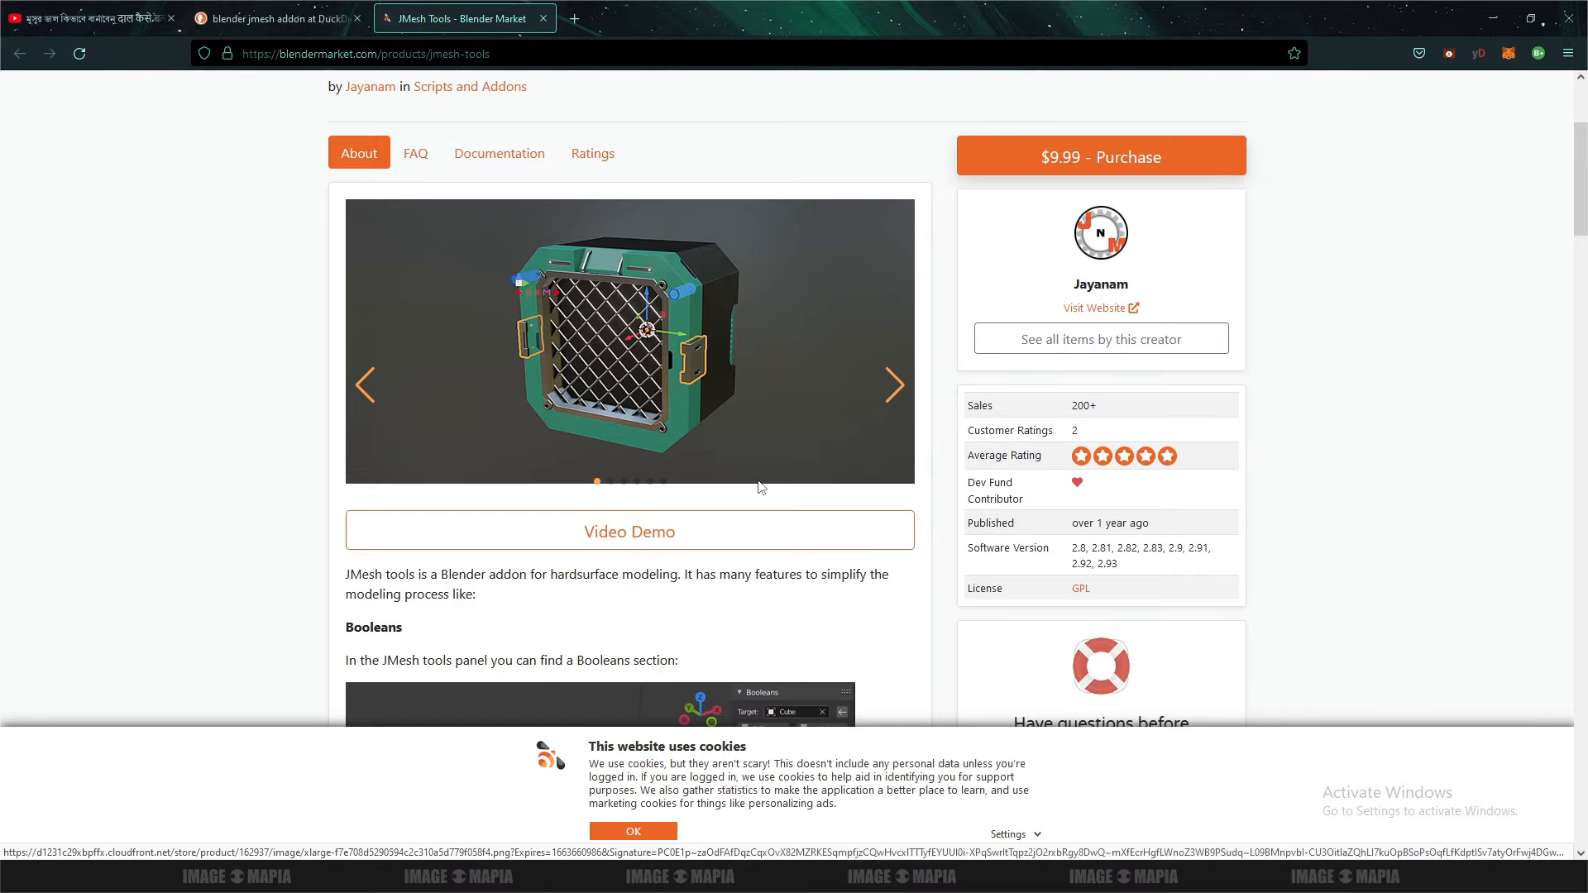
pyautogui.scroll(-4, 763, 500)
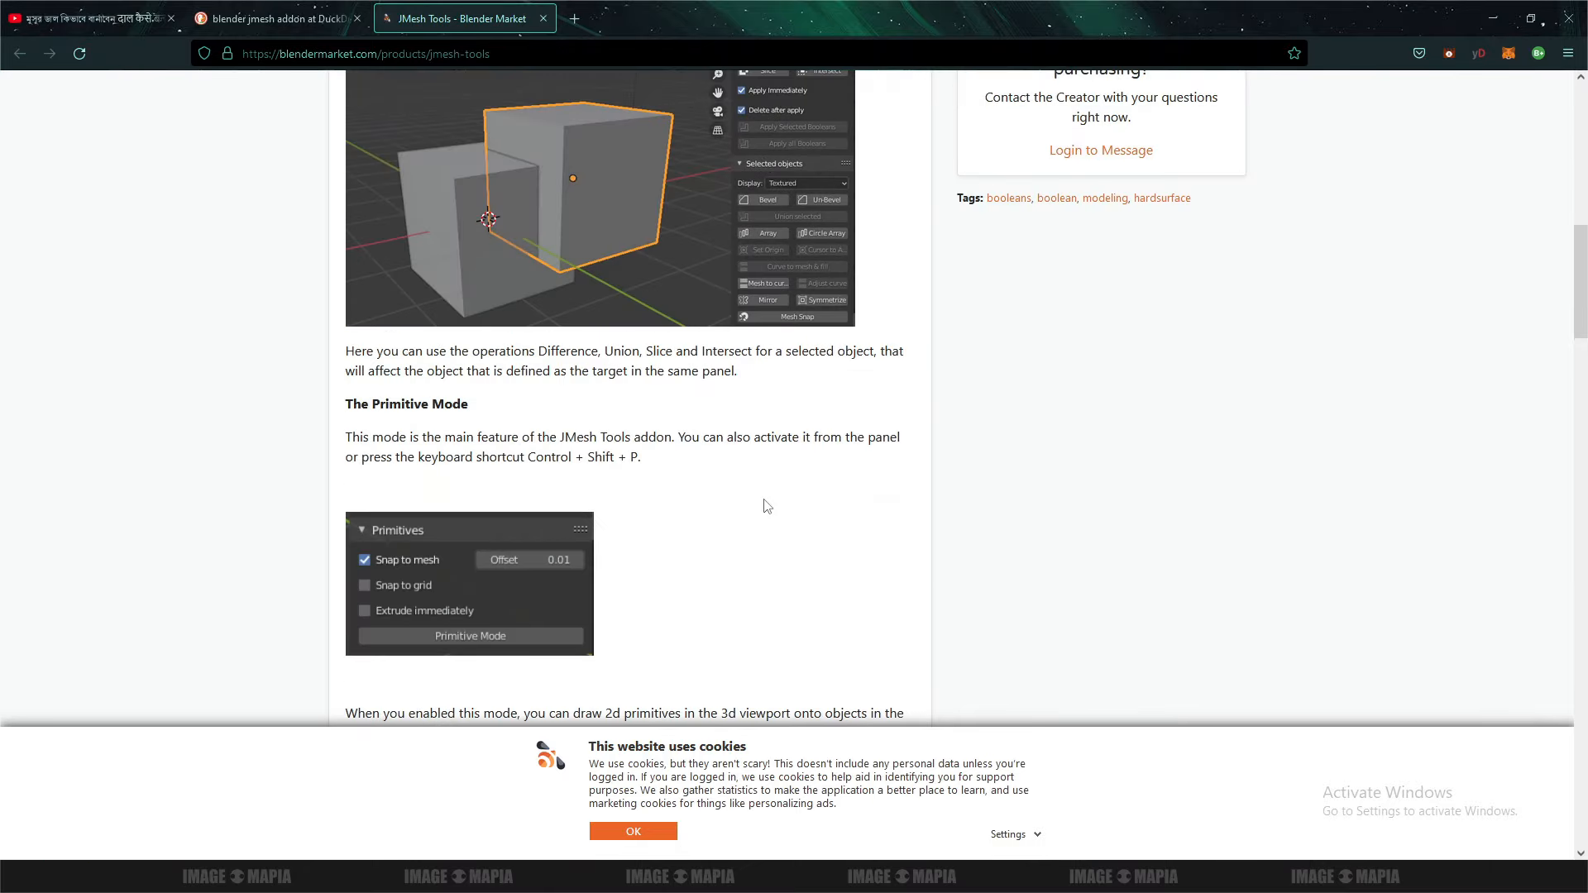
pyautogui.scroll(-4, 762, 503)
pyautogui.scroll(7, 763, 503)
pyautogui.scroll(2, 299, 225)
# - Open the JMesh Tools GitHub repository from the search results in a new tab and look up its ZIP download option
pyautogui.click(244, 18)
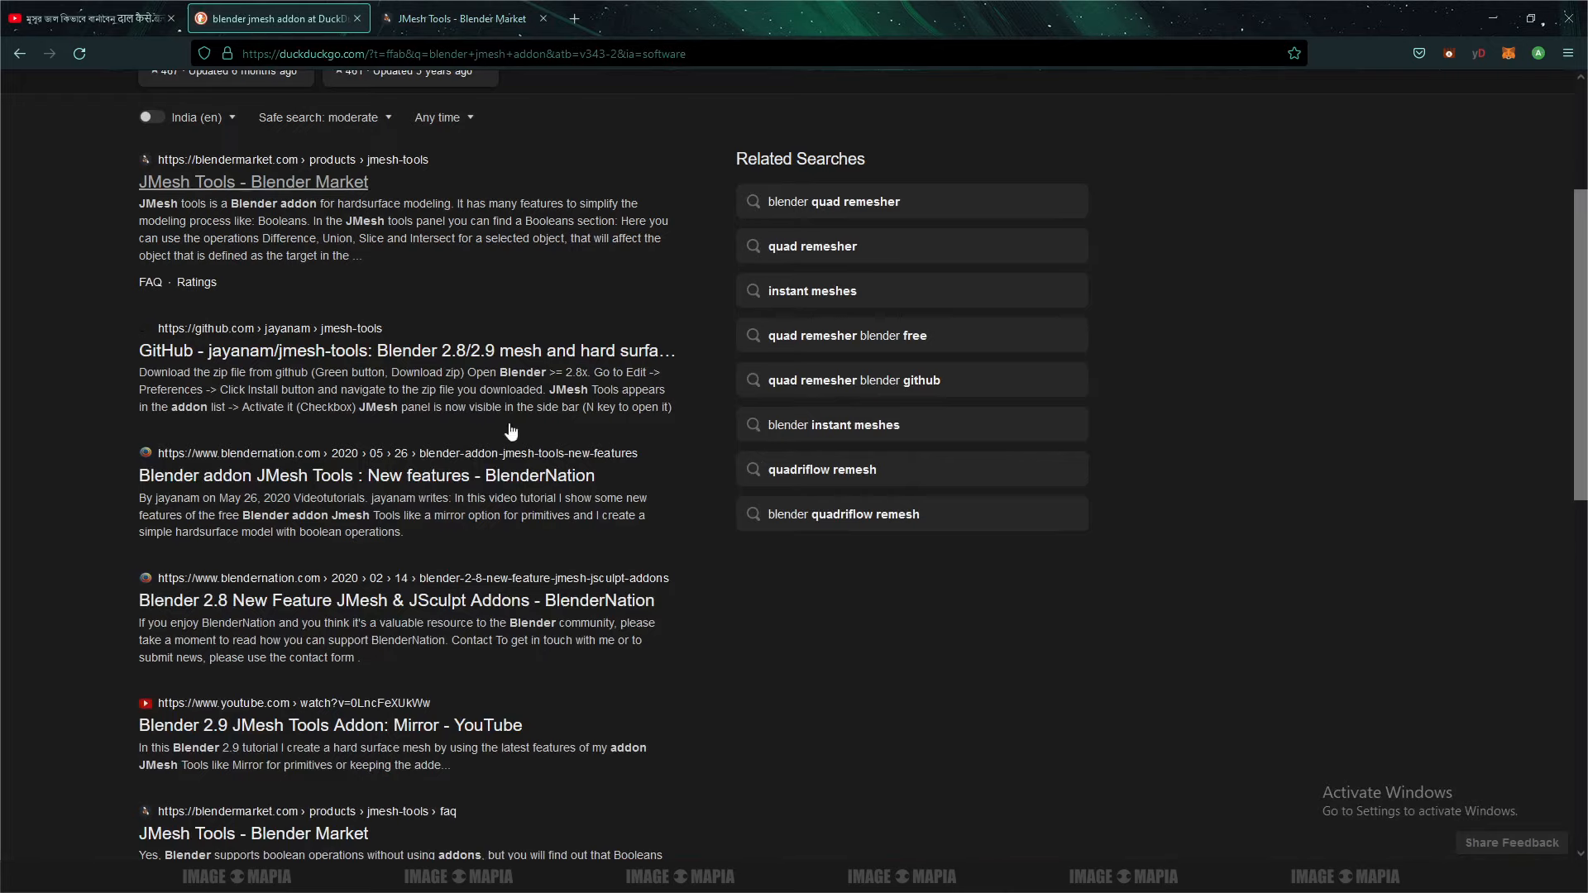
pyautogui.rightClick(386, 361)
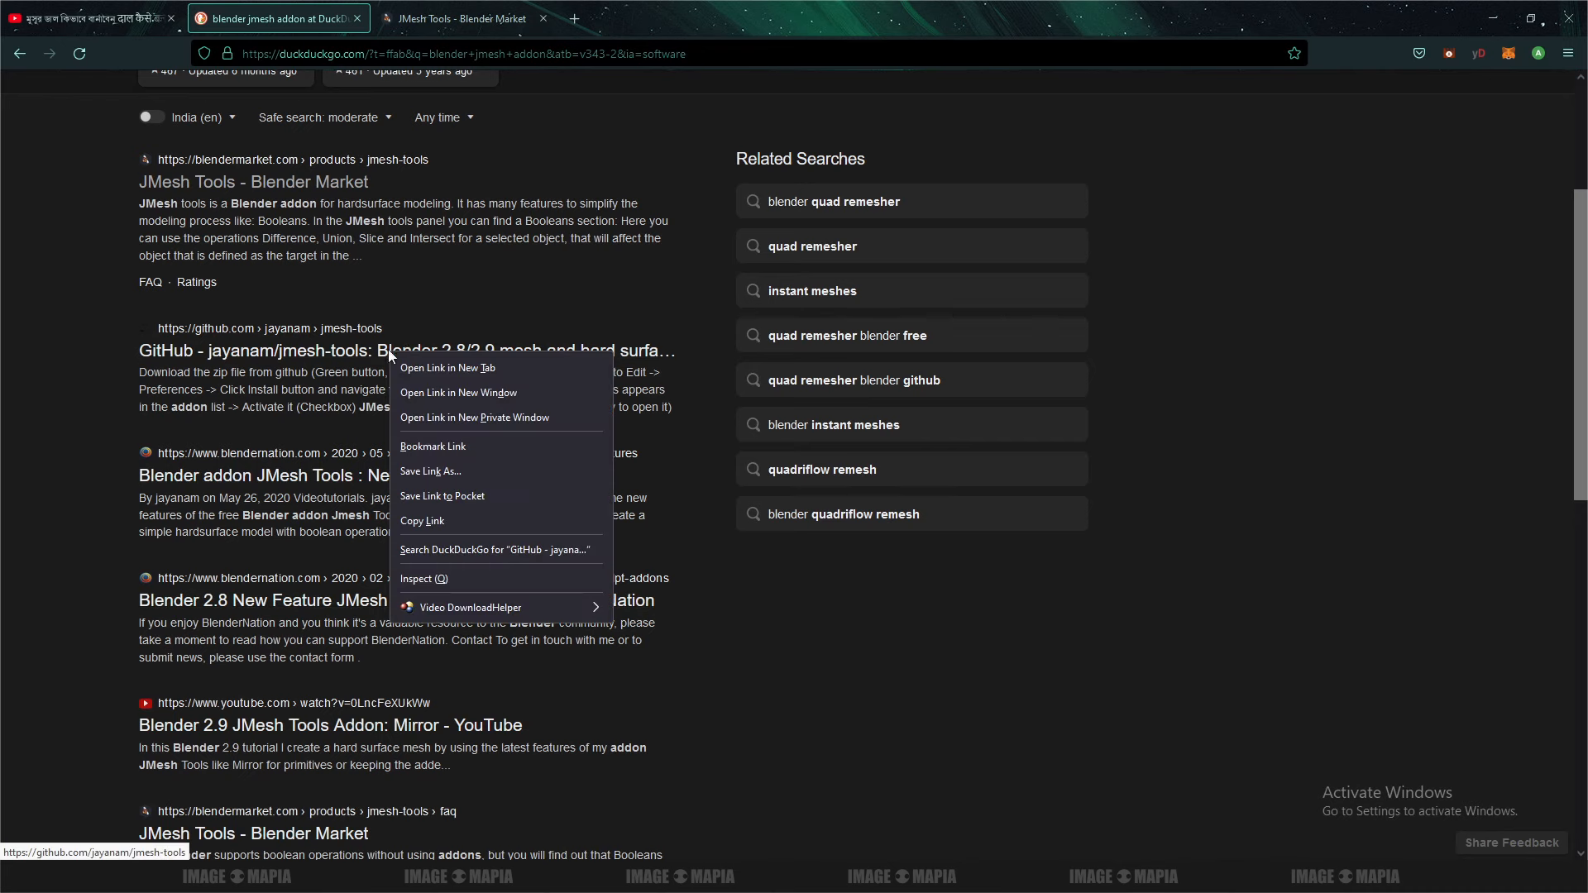
pyautogui.click(439, 369)
pyautogui.click(425, 23)
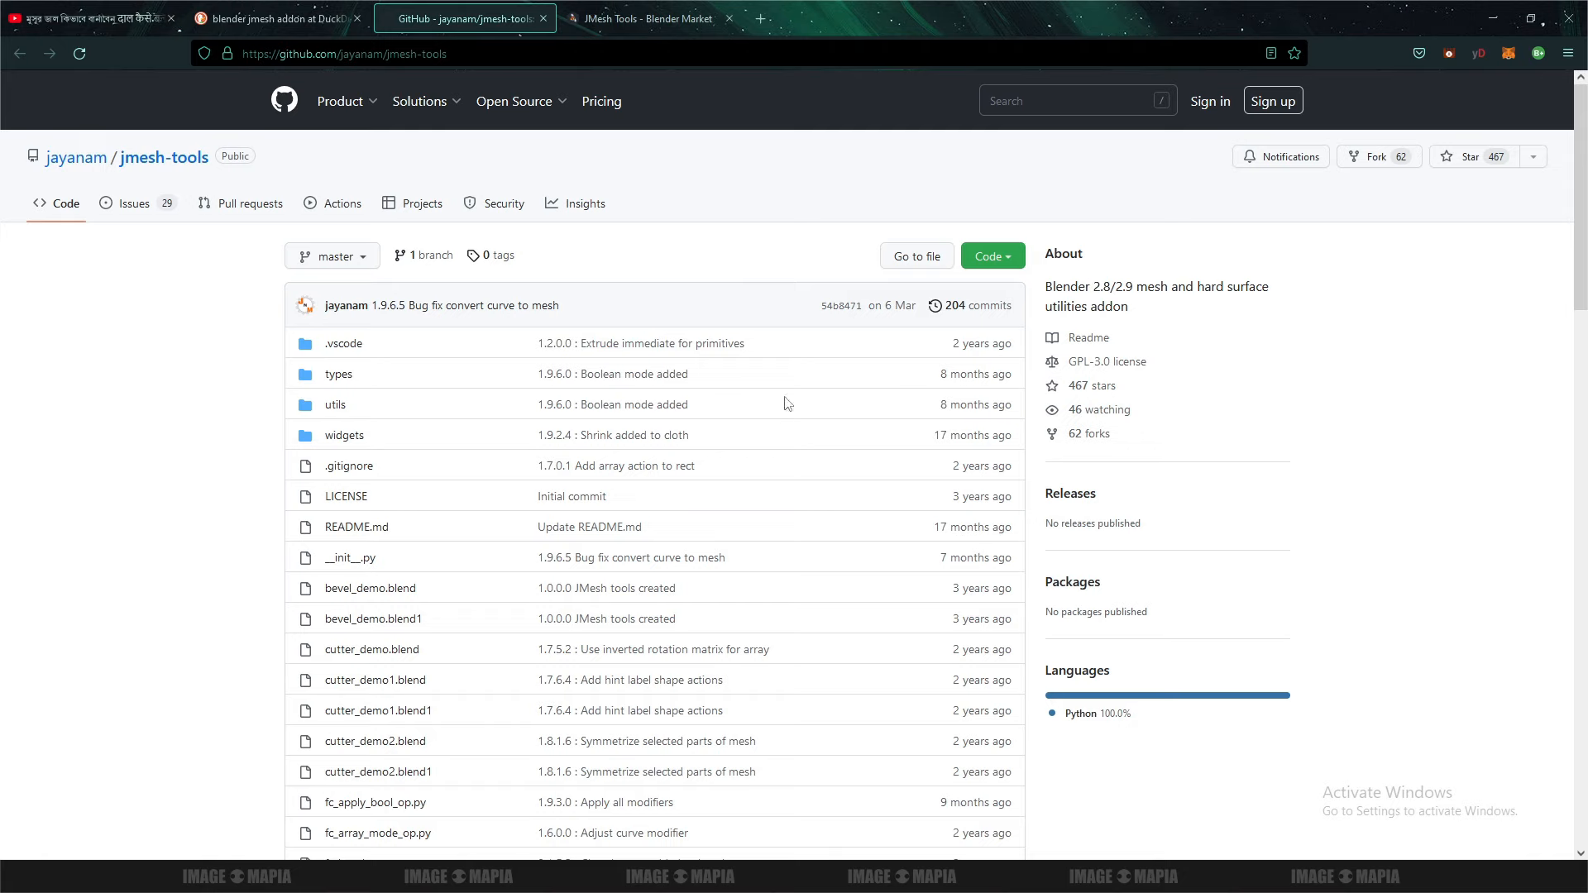
pyautogui.click(992, 257)
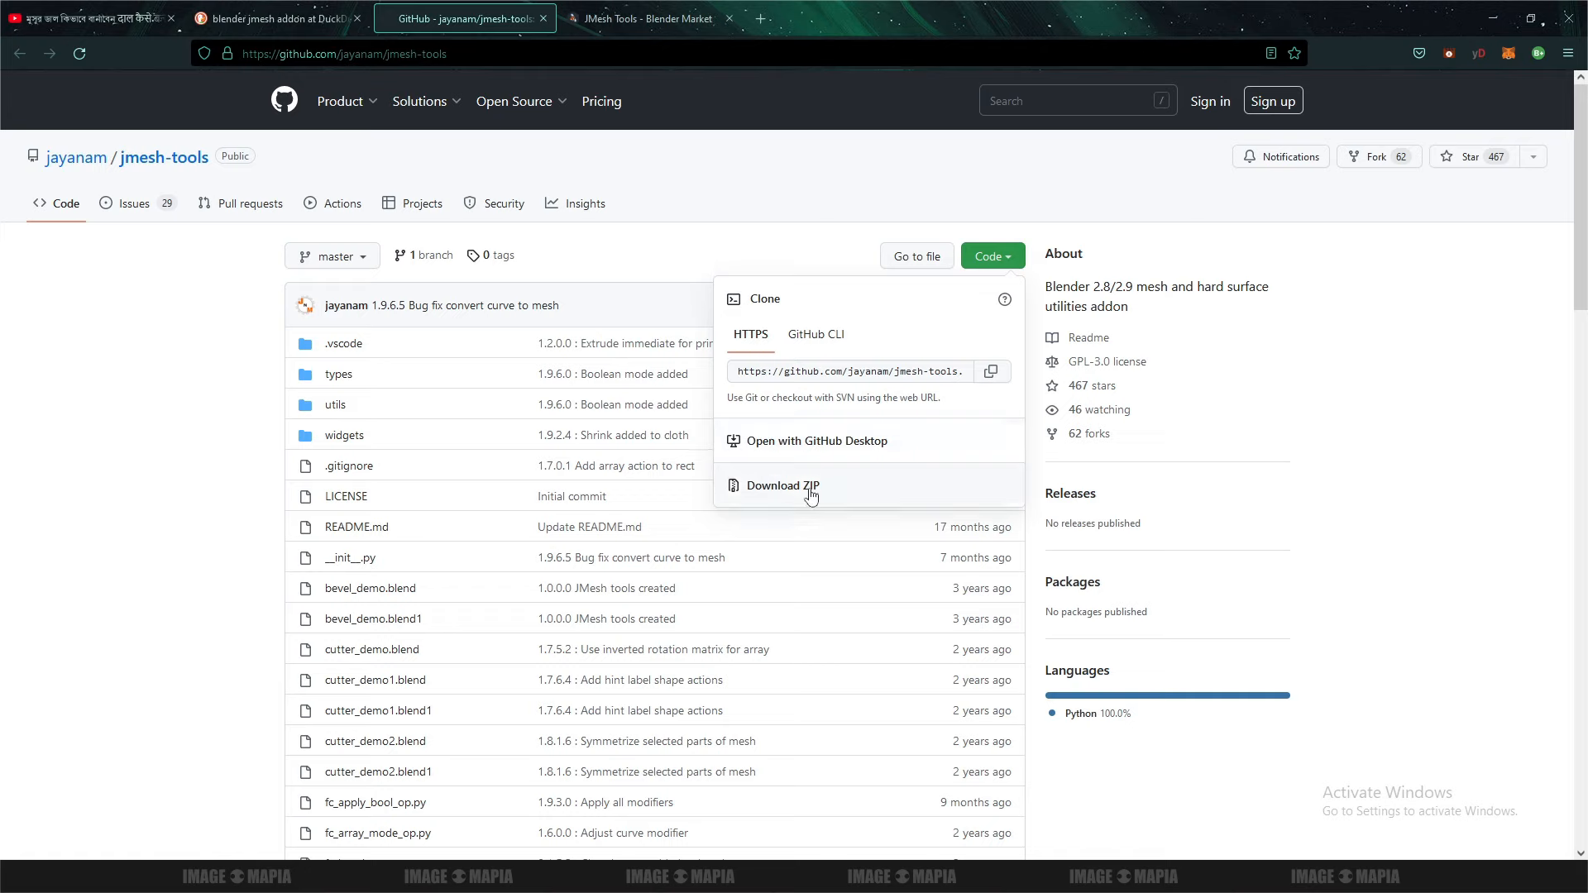
pyautogui.click(126, 264)
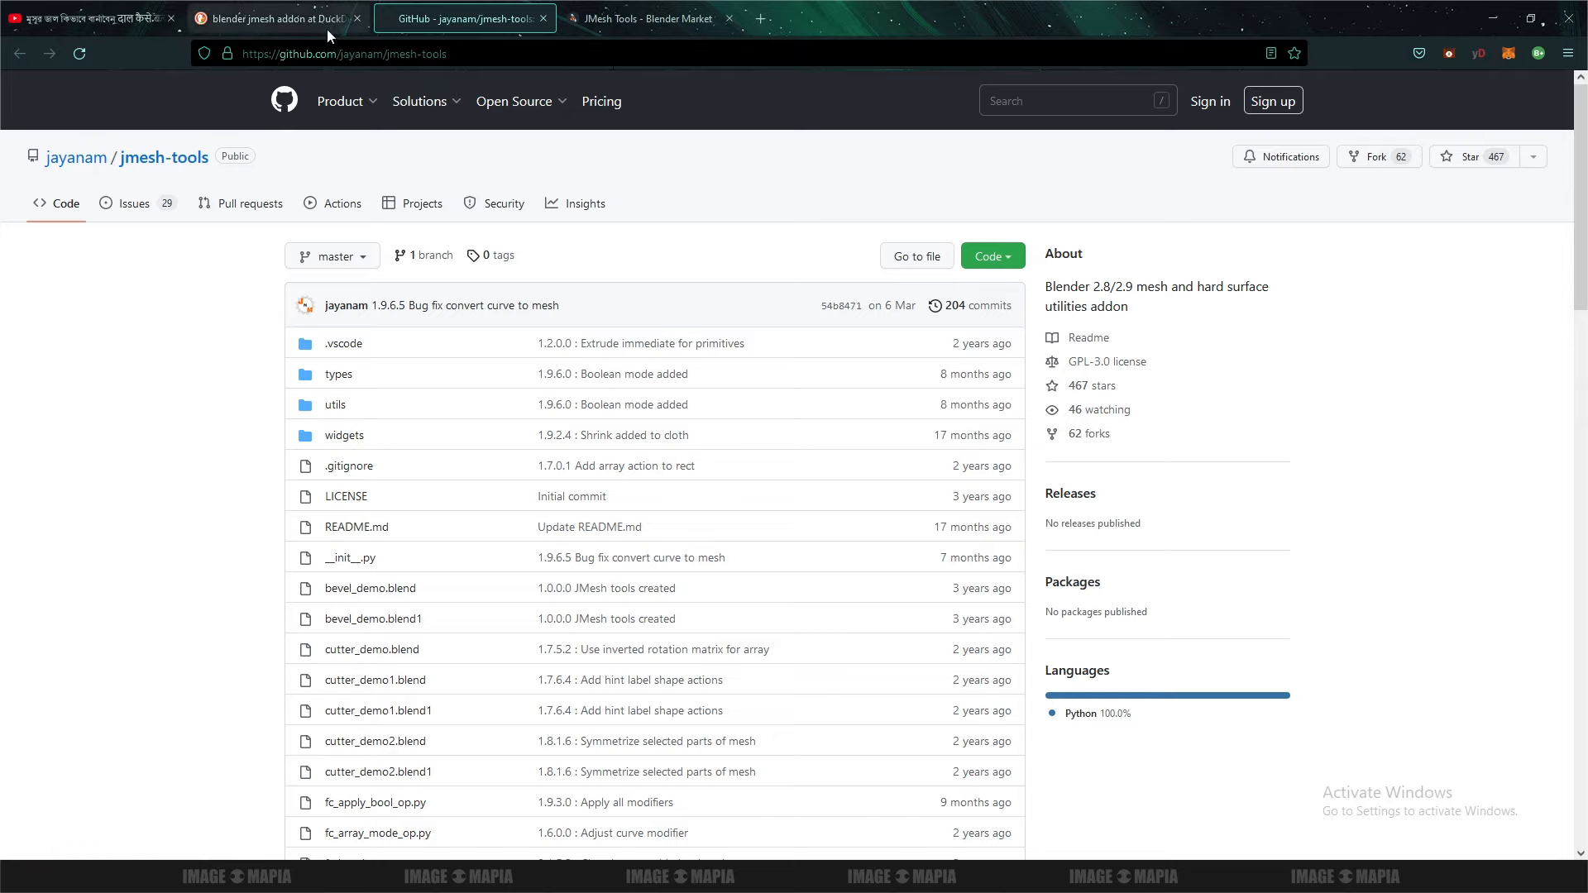
# - Return the search tab to the DuckDuckGo home page, and minimize the browser to switch back to Blender
pyautogui.click(271, 16)
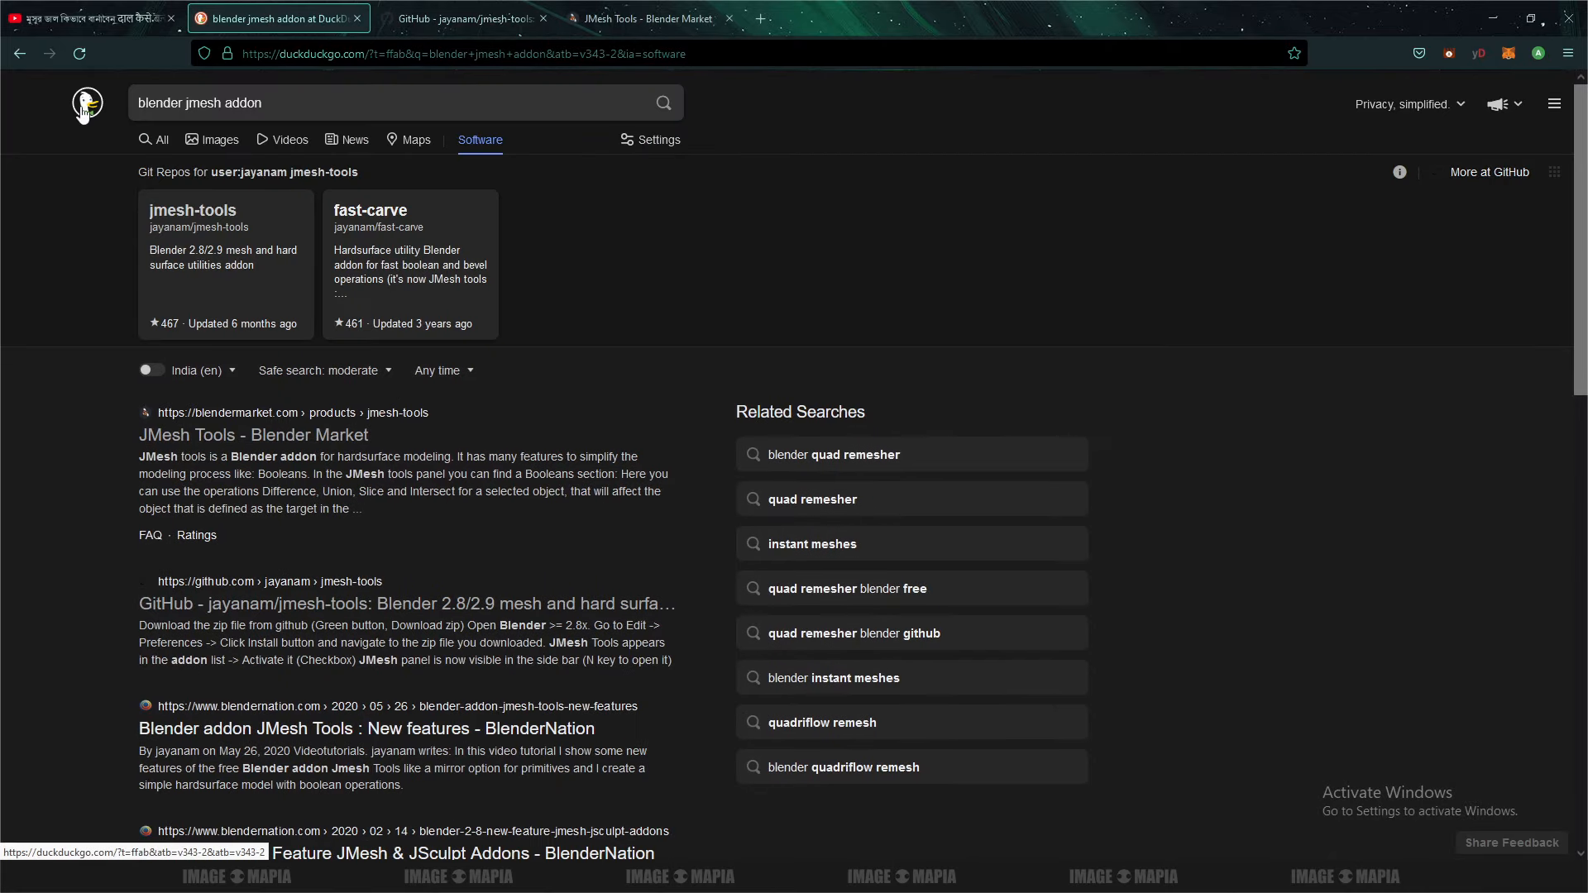
pyautogui.click(87, 103)
pyautogui.click(1530, 18)
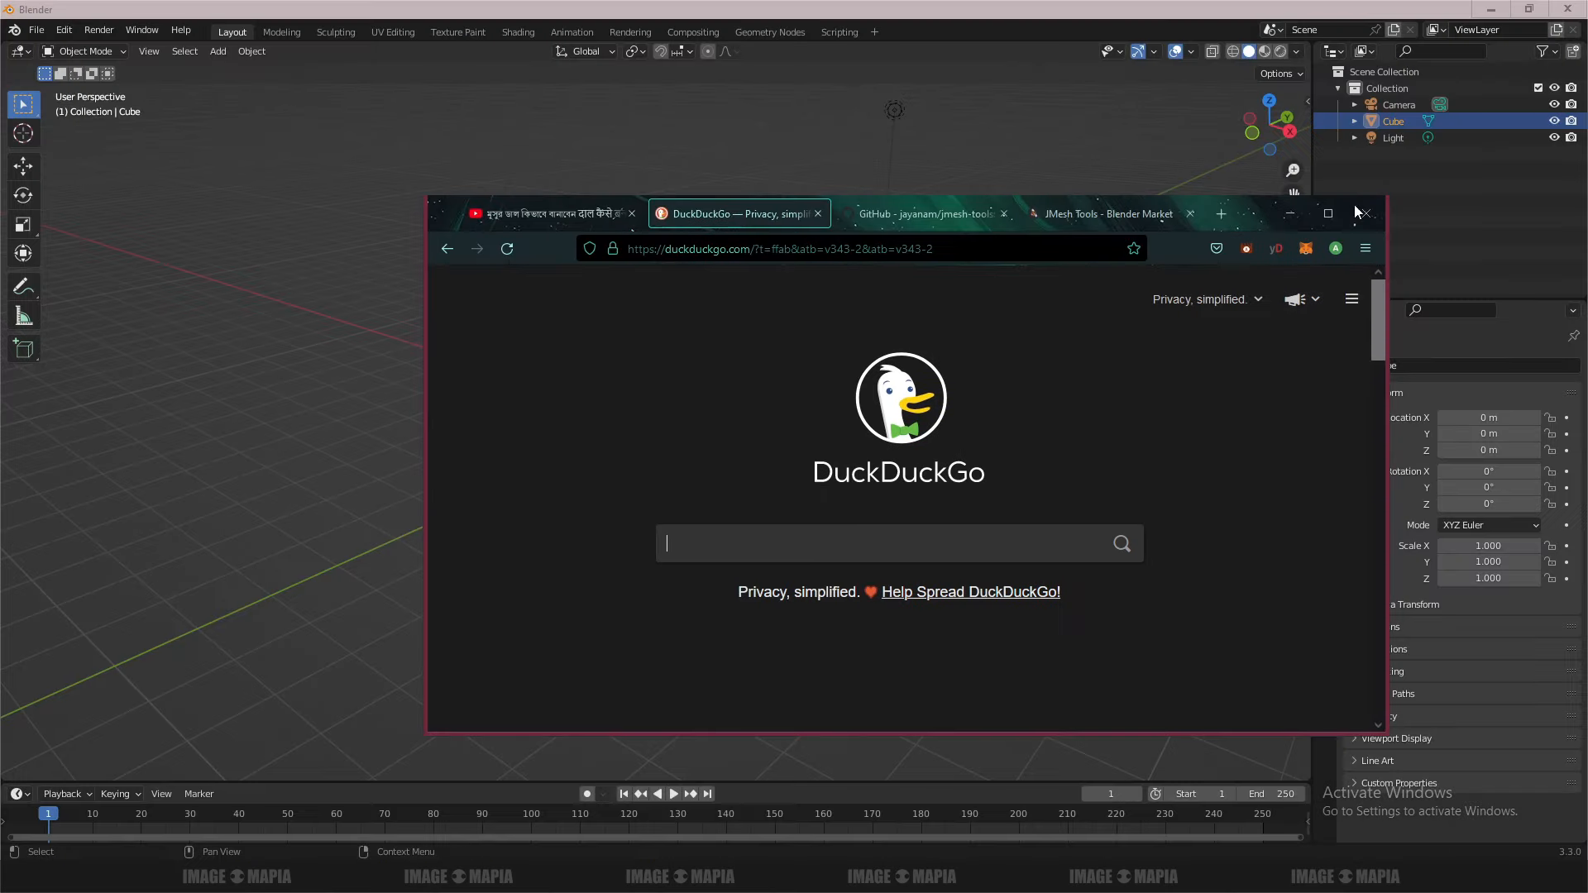
pyautogui.click(529, 218)
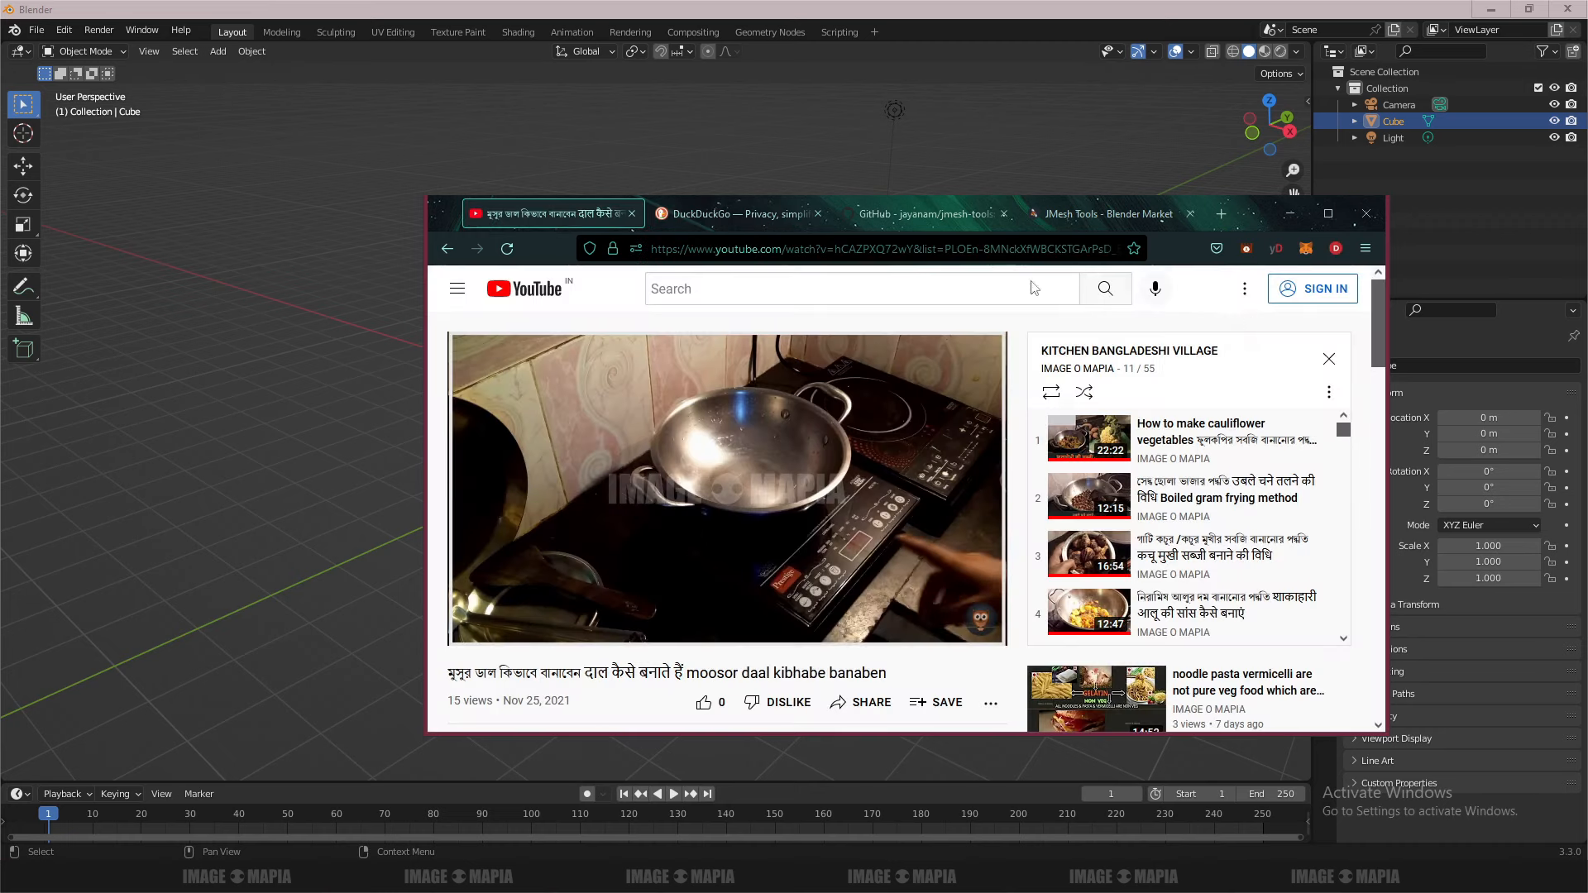
pyautogui.click(1293, 214)
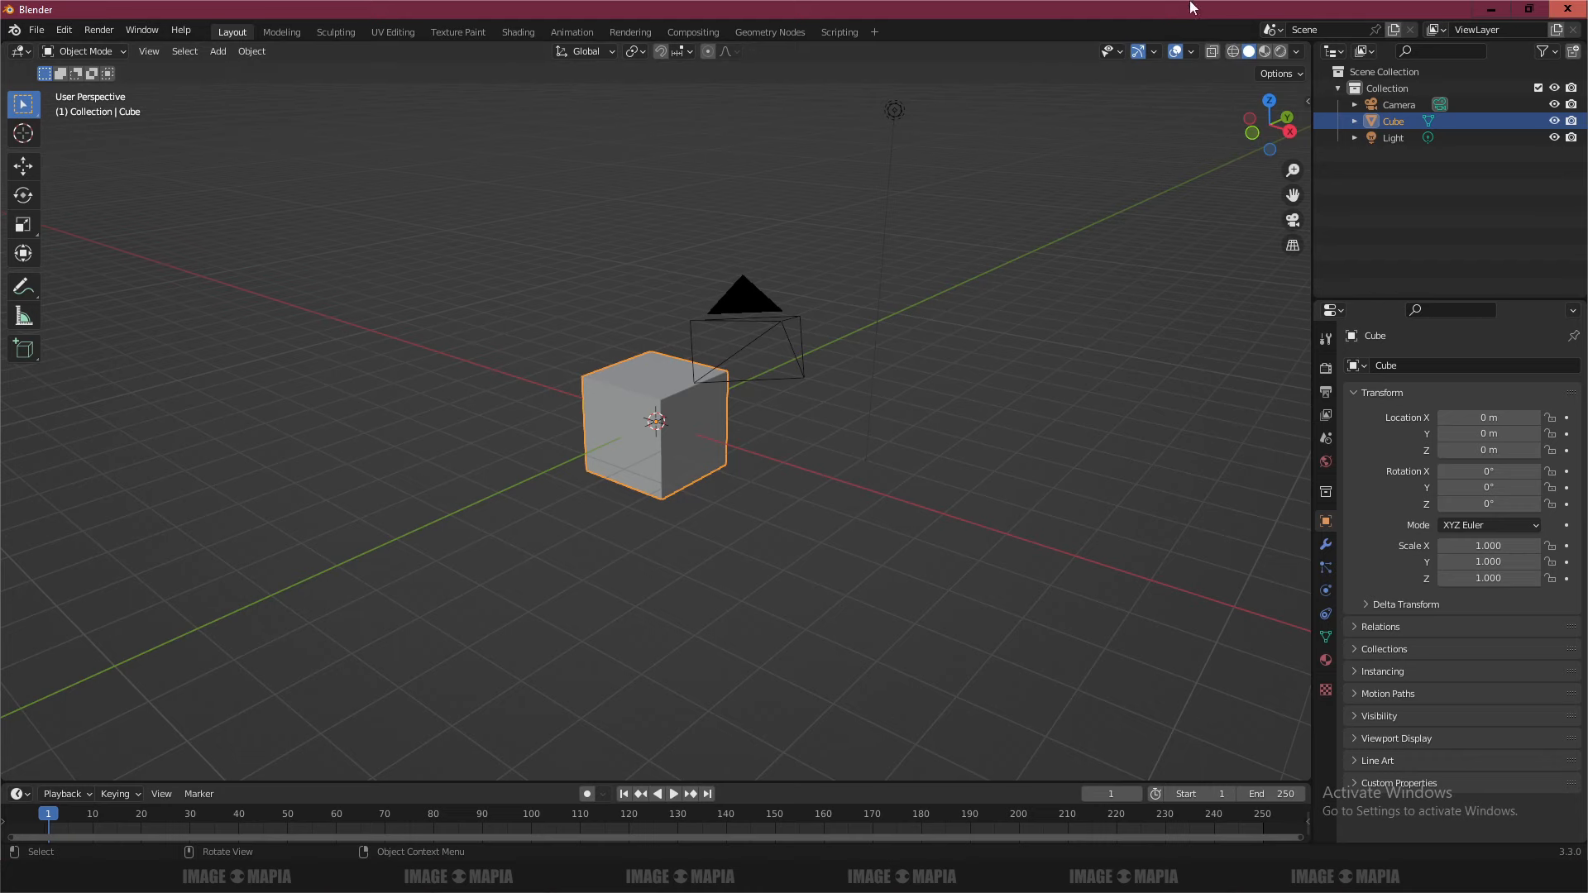
# - Enable Screencast Keys in the 3D viewport's sidebar and bring up the JMesh tools there
pyautogui.press('n')
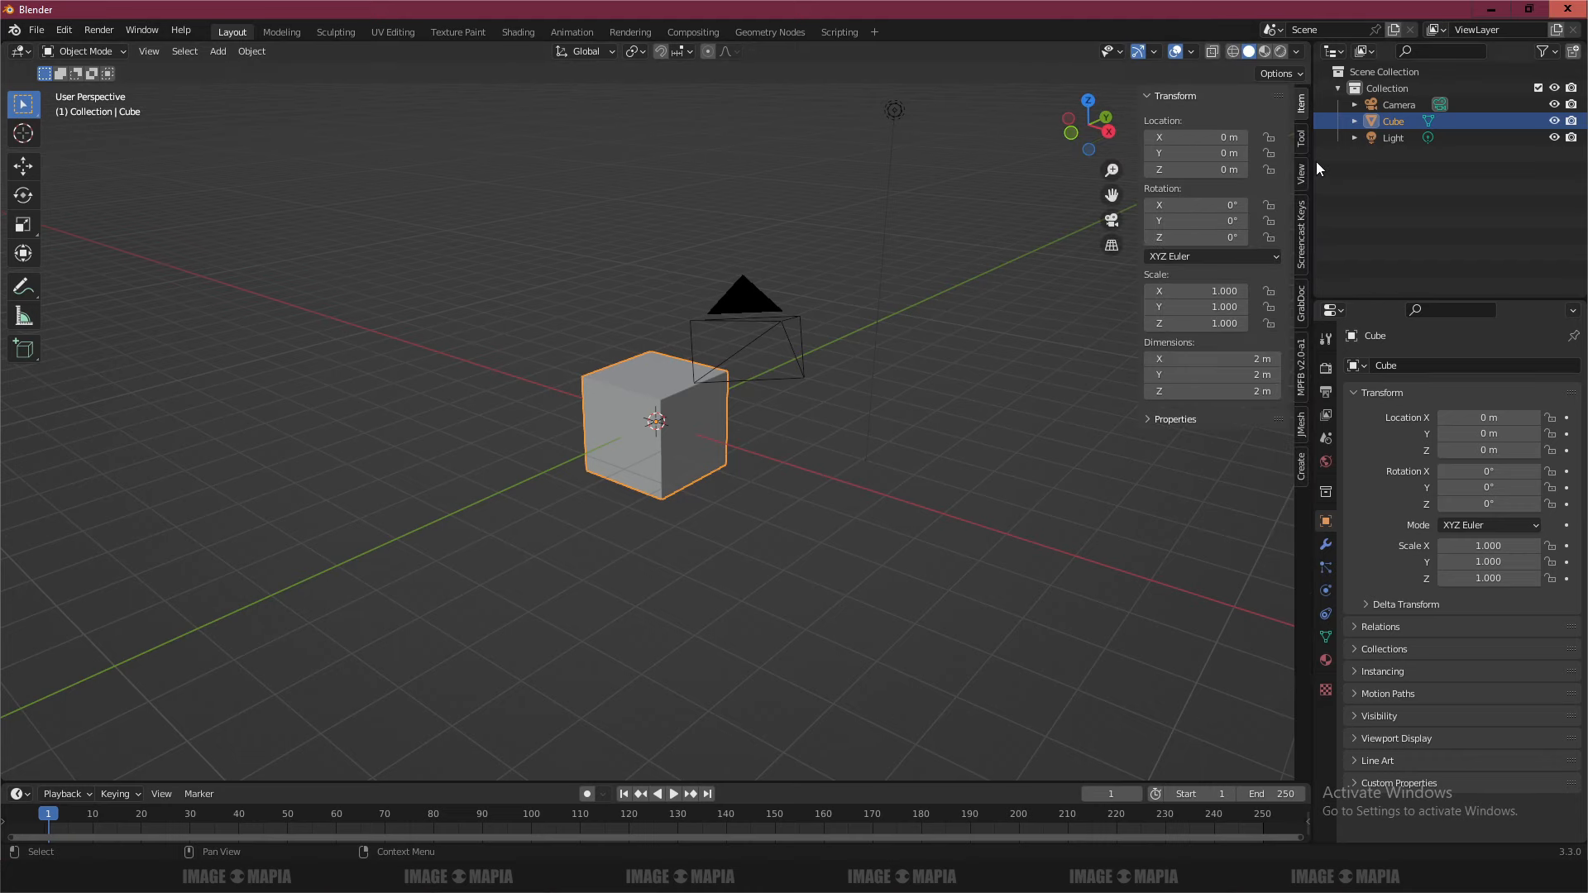
pyautogui.click(1301, 240)
pyautogui.click(1159, 97)
pyautogui.click(1149, 96)
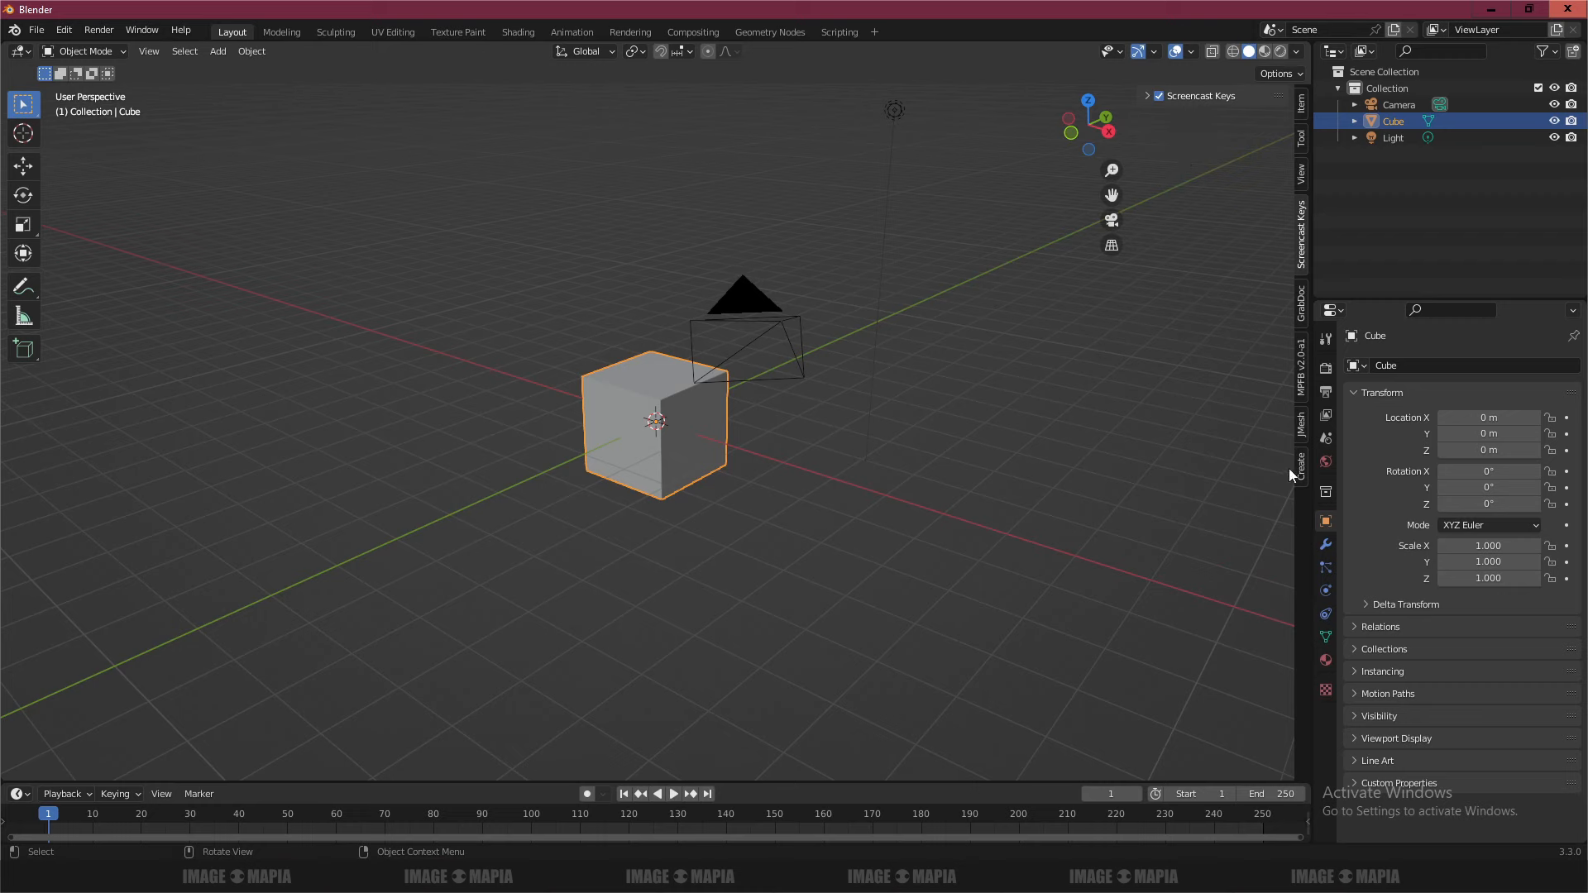
pyautogui.click(1302, 426)
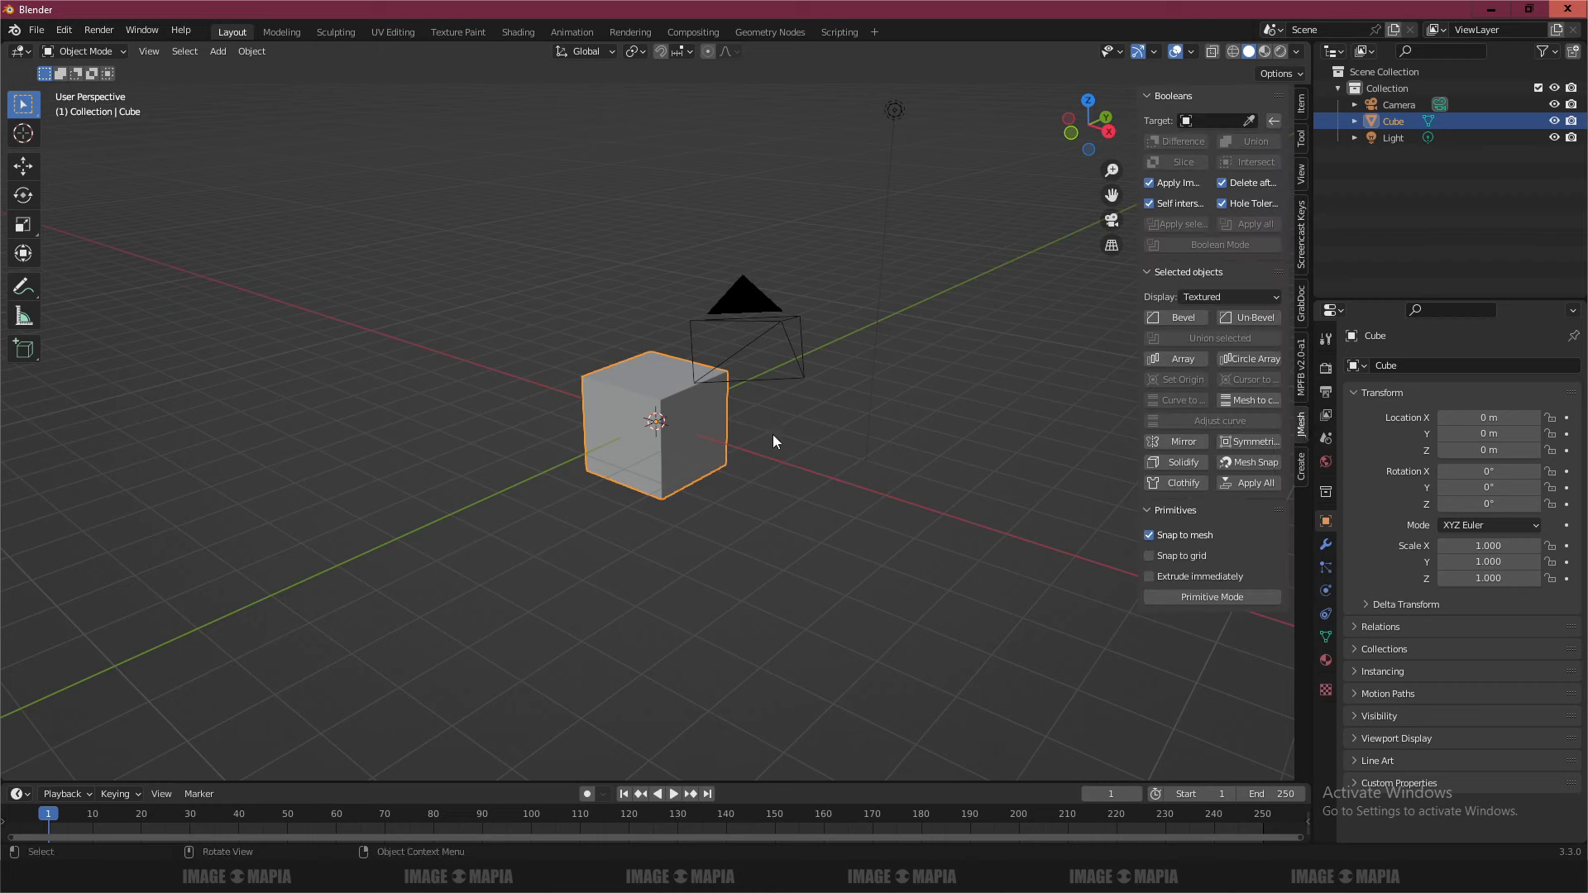
# - Delete the camera from the scene and select the cube again
pyautogui.scroll(3, 661, 453)
pyautogui.scroll(-2, 667, 419)
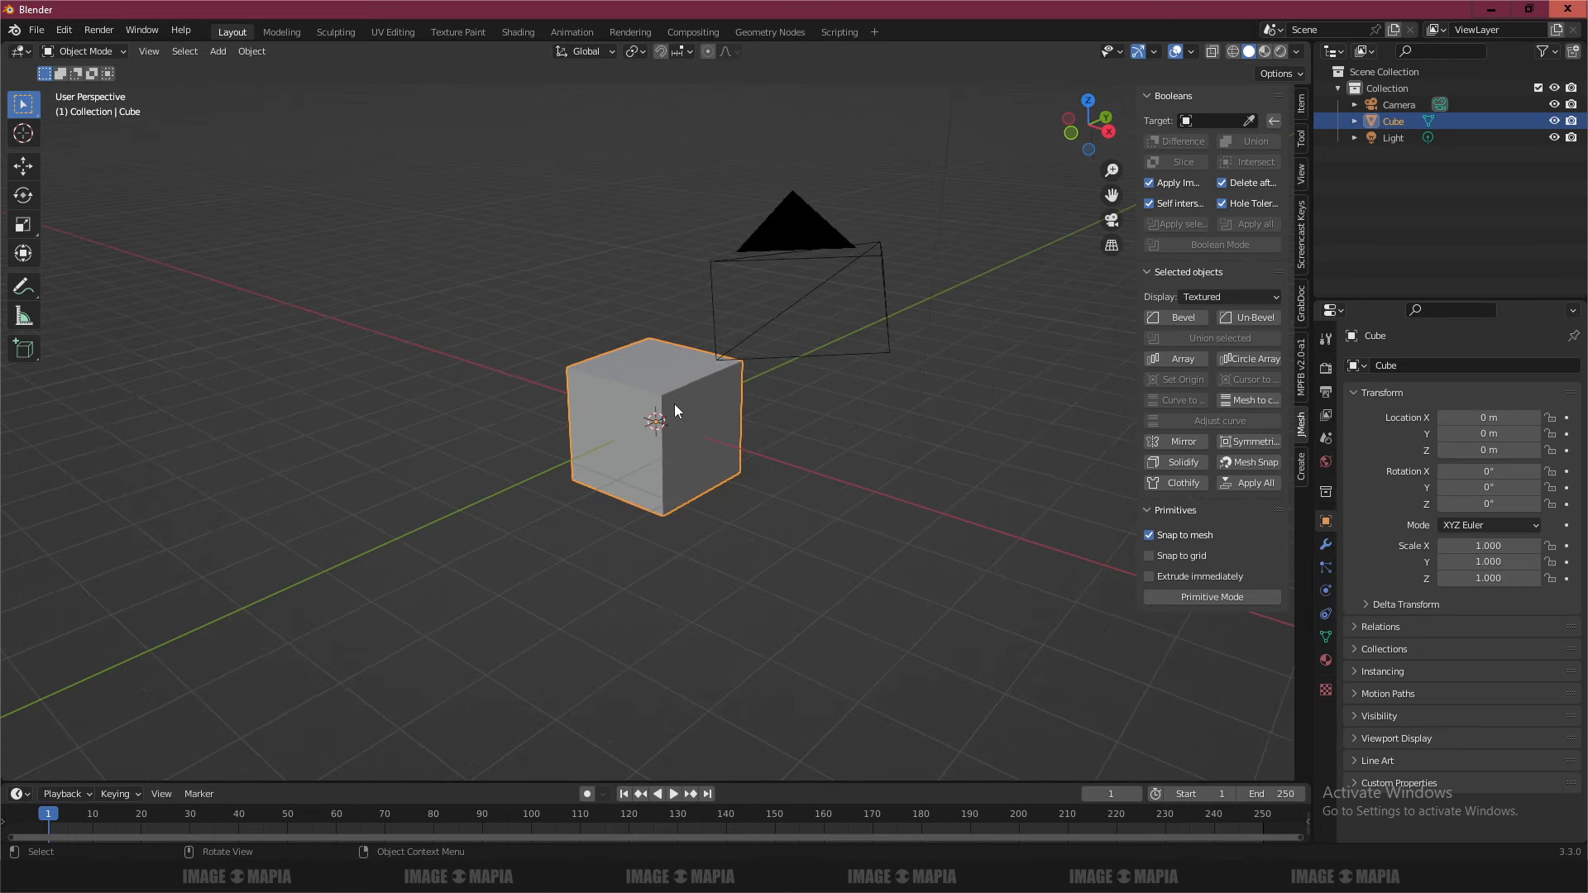
pyautogui.rightClick(799, 265)
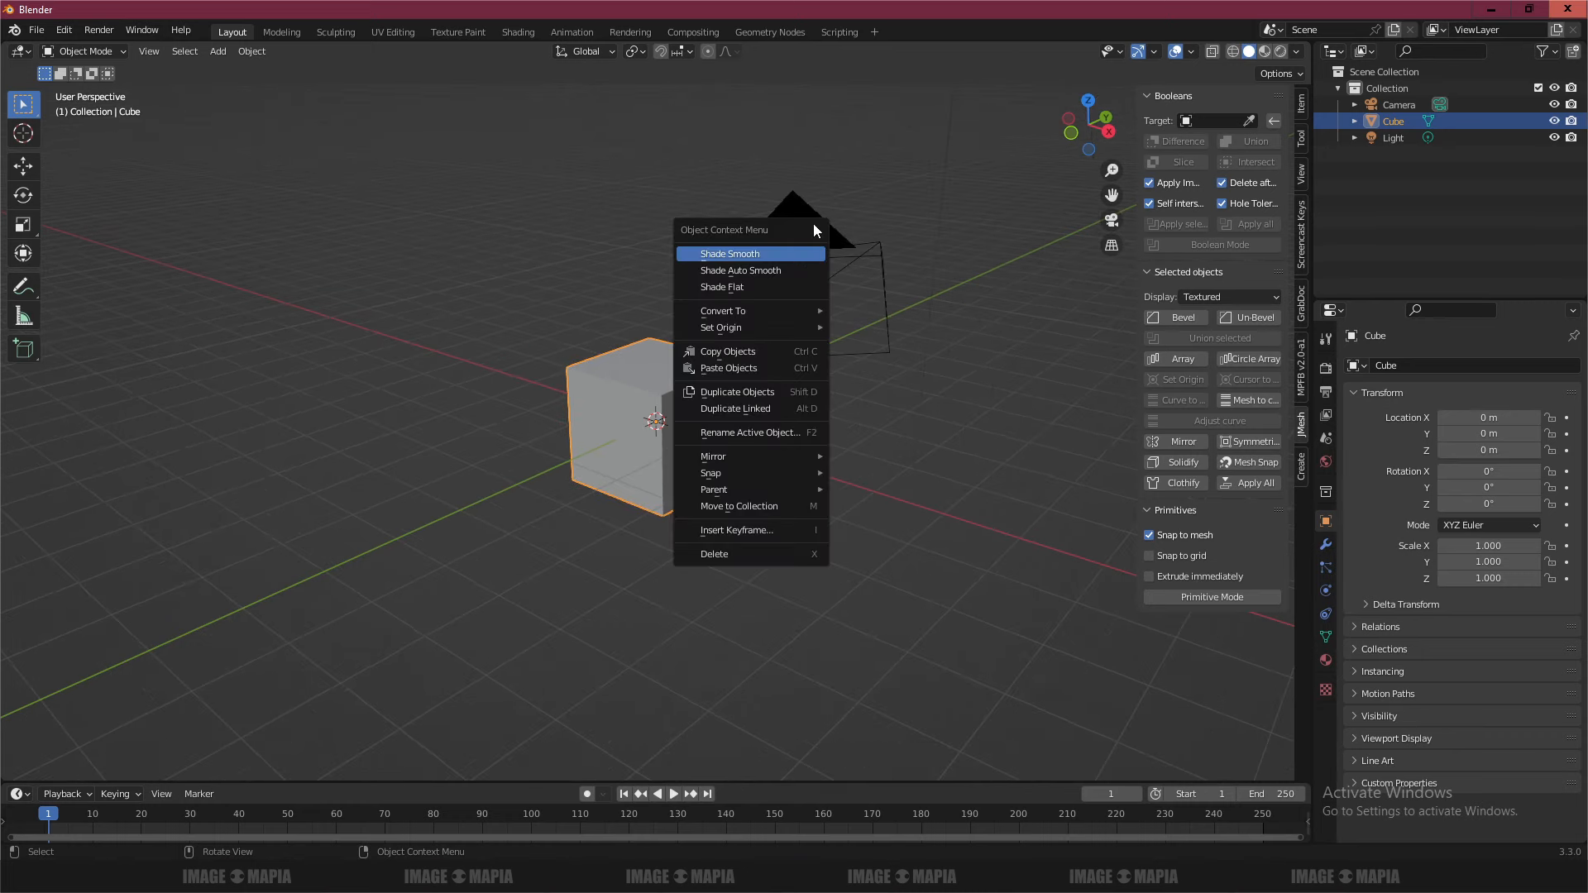
pyautogui.click(820, 213)
pyautogui.click(801, 223)
pyautogui.press('x')
pyautogui.click(804, 228)
pyautogui.click(672, 385)
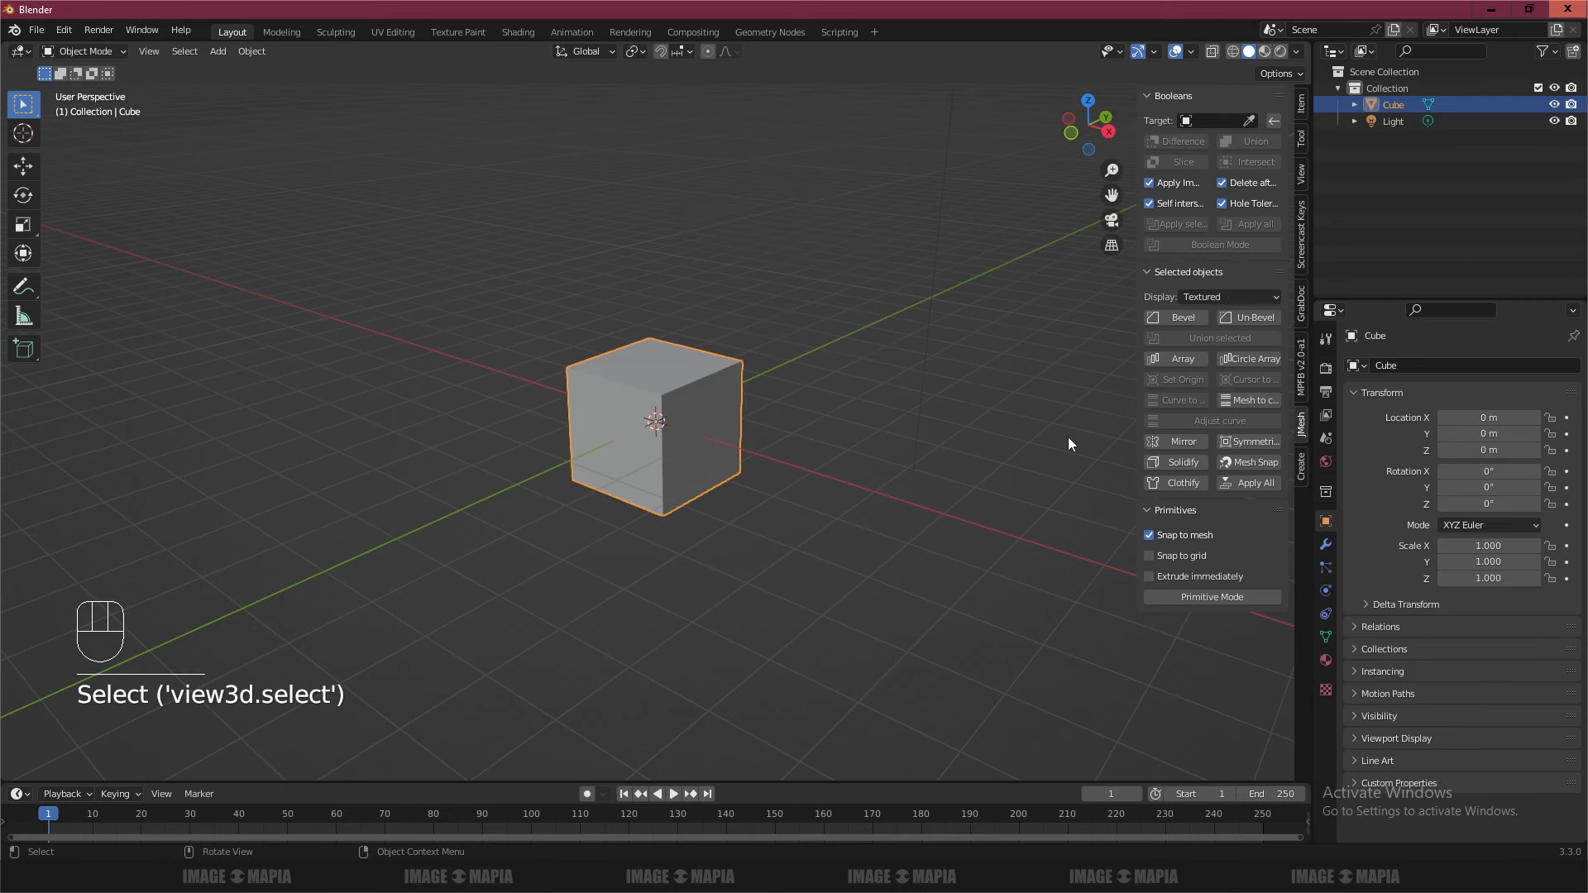
# - Add a JMesh array to the cube with 5 items and an X offset of 1.2
pyautogui.click(1180, 358)
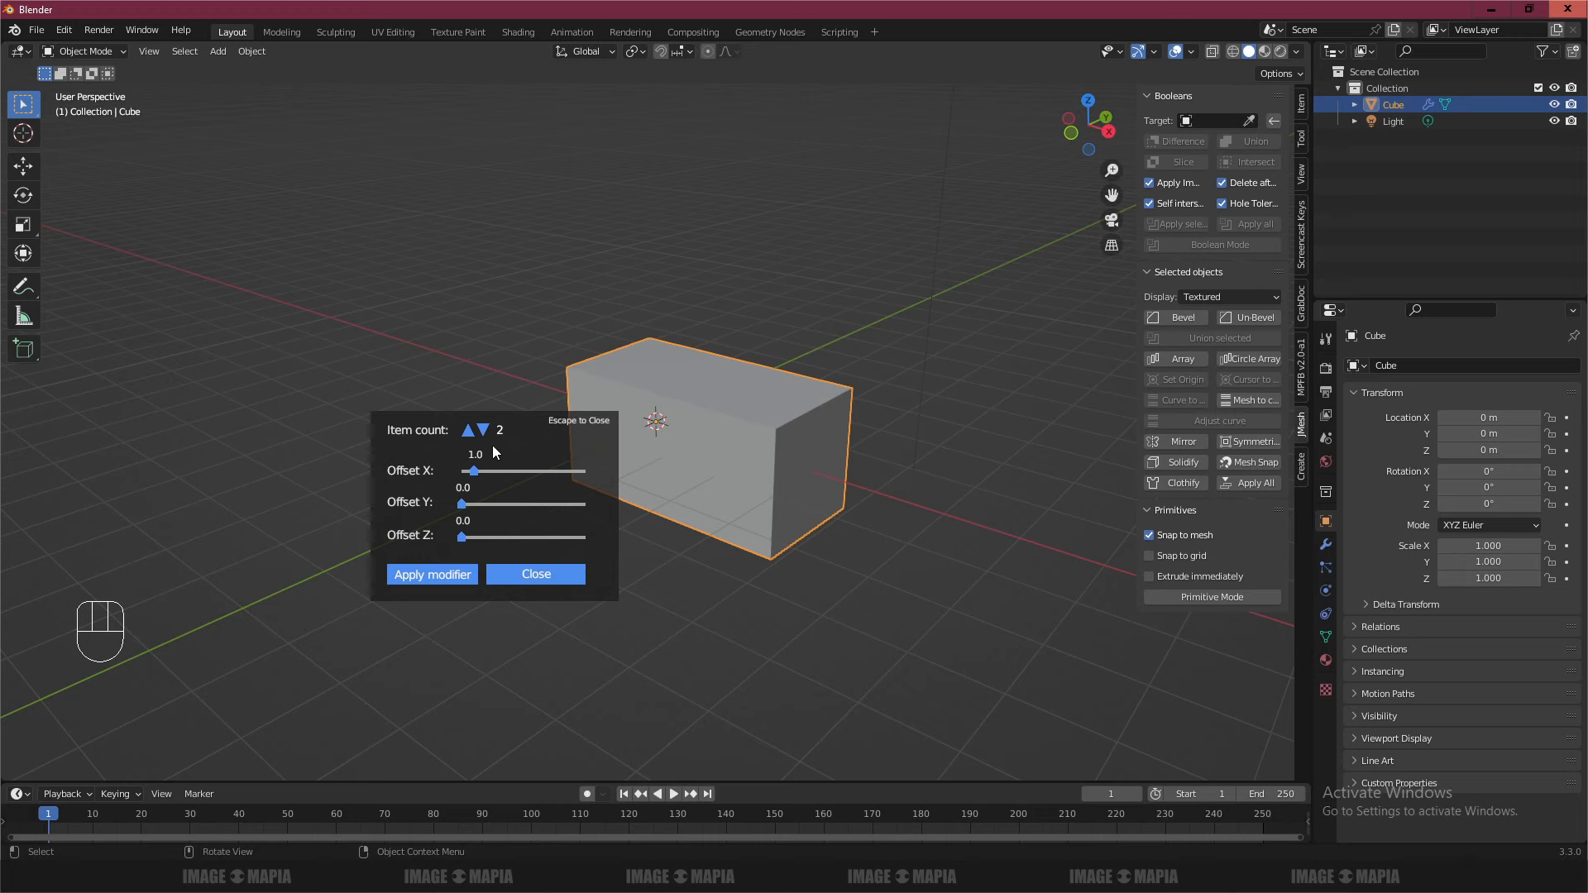
pyautogui.click(468, 431)
pyautogui.click(468, 431)
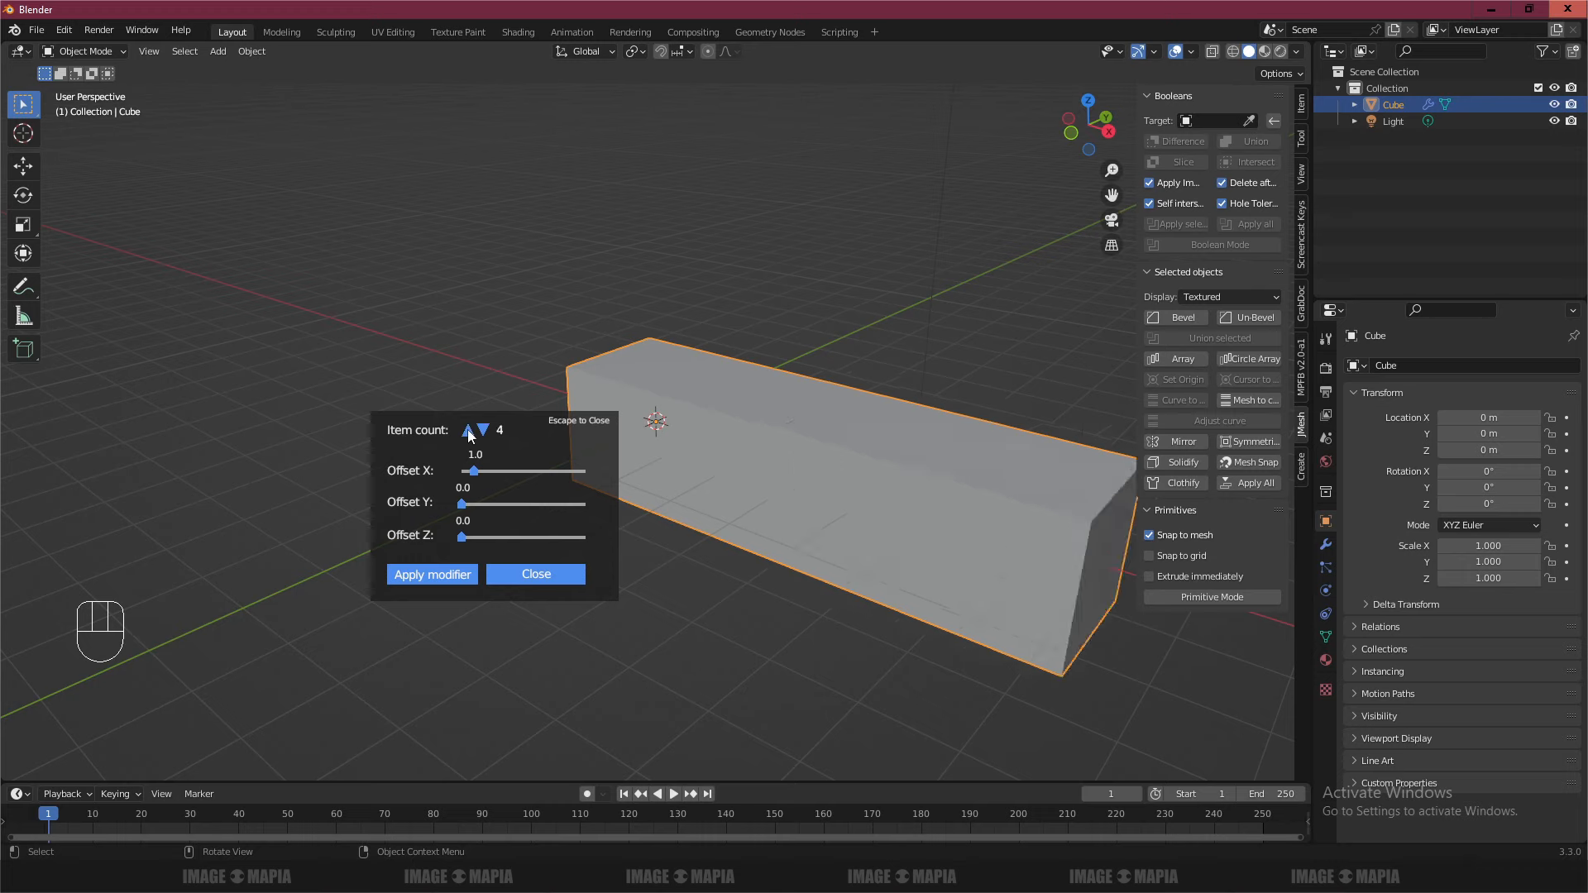
pyautogui.click(468, 431)
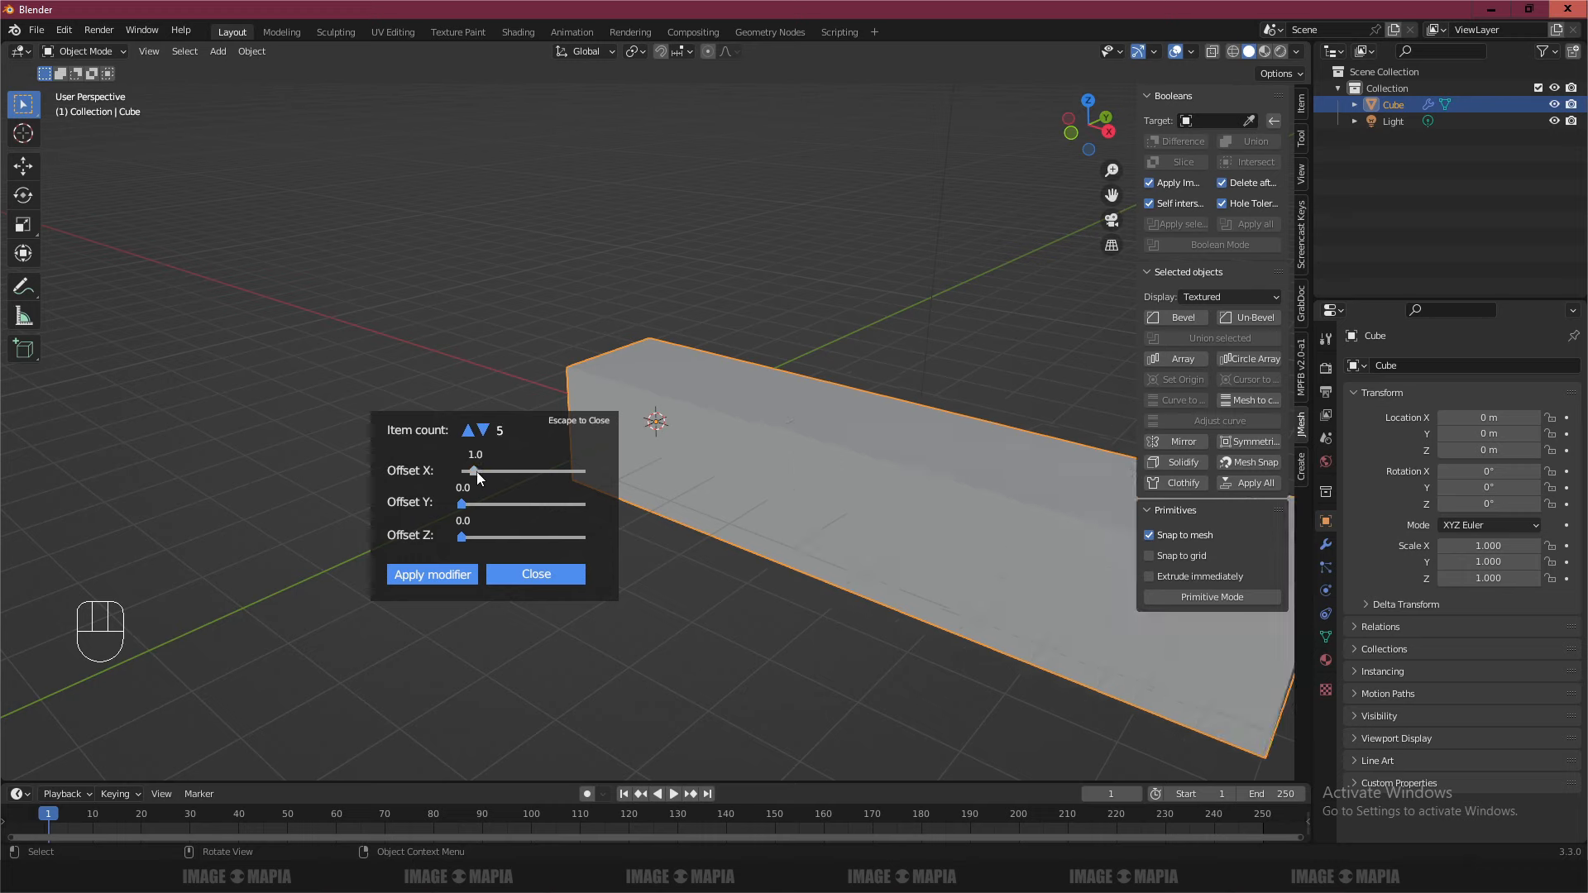
pyautogui.click(476, 471)
pyautogui.scroll(-3, 779, 528)
pyautogui.moveTo(779, 528); pyautogui.dragTo(802, 522, button='middle')
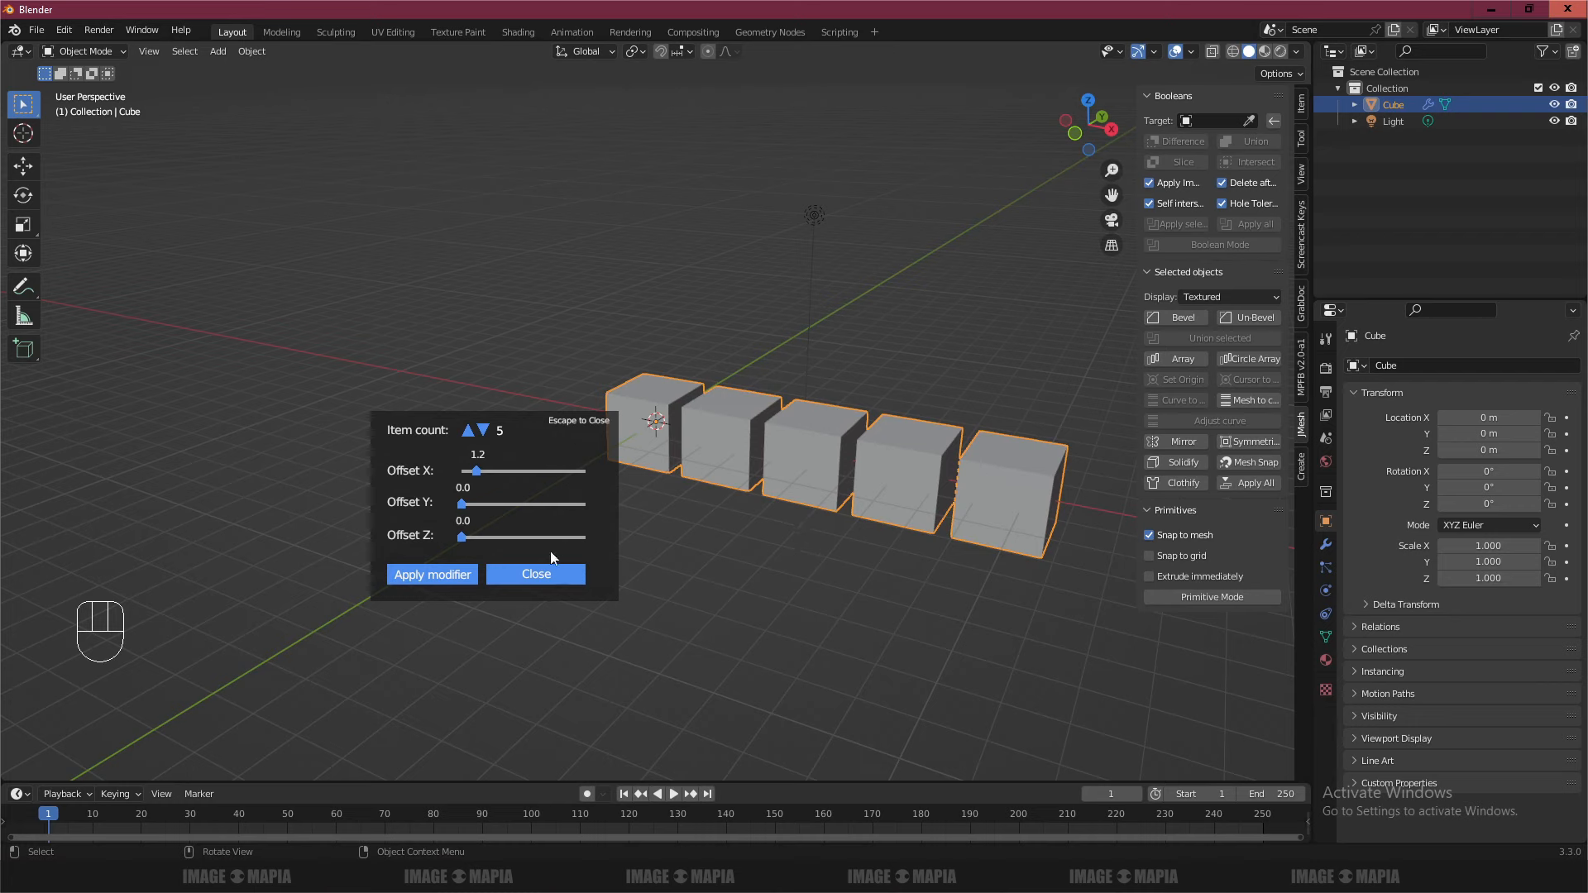
# - Try lower and higher item counts for the cube's array, ending at 7
pyautogui.click(468, 430)
pyautogui.click(468, 430)
pyautogui.click(485, 430)
pyautogui.click(485, 430)
pyautogui.click(484, 430)
pyautogui.click(468, 430)
pyautogui.click(468, 430)
pyautogui.click(468, 431)
pyautogui.scroll(-2, 763, 475)
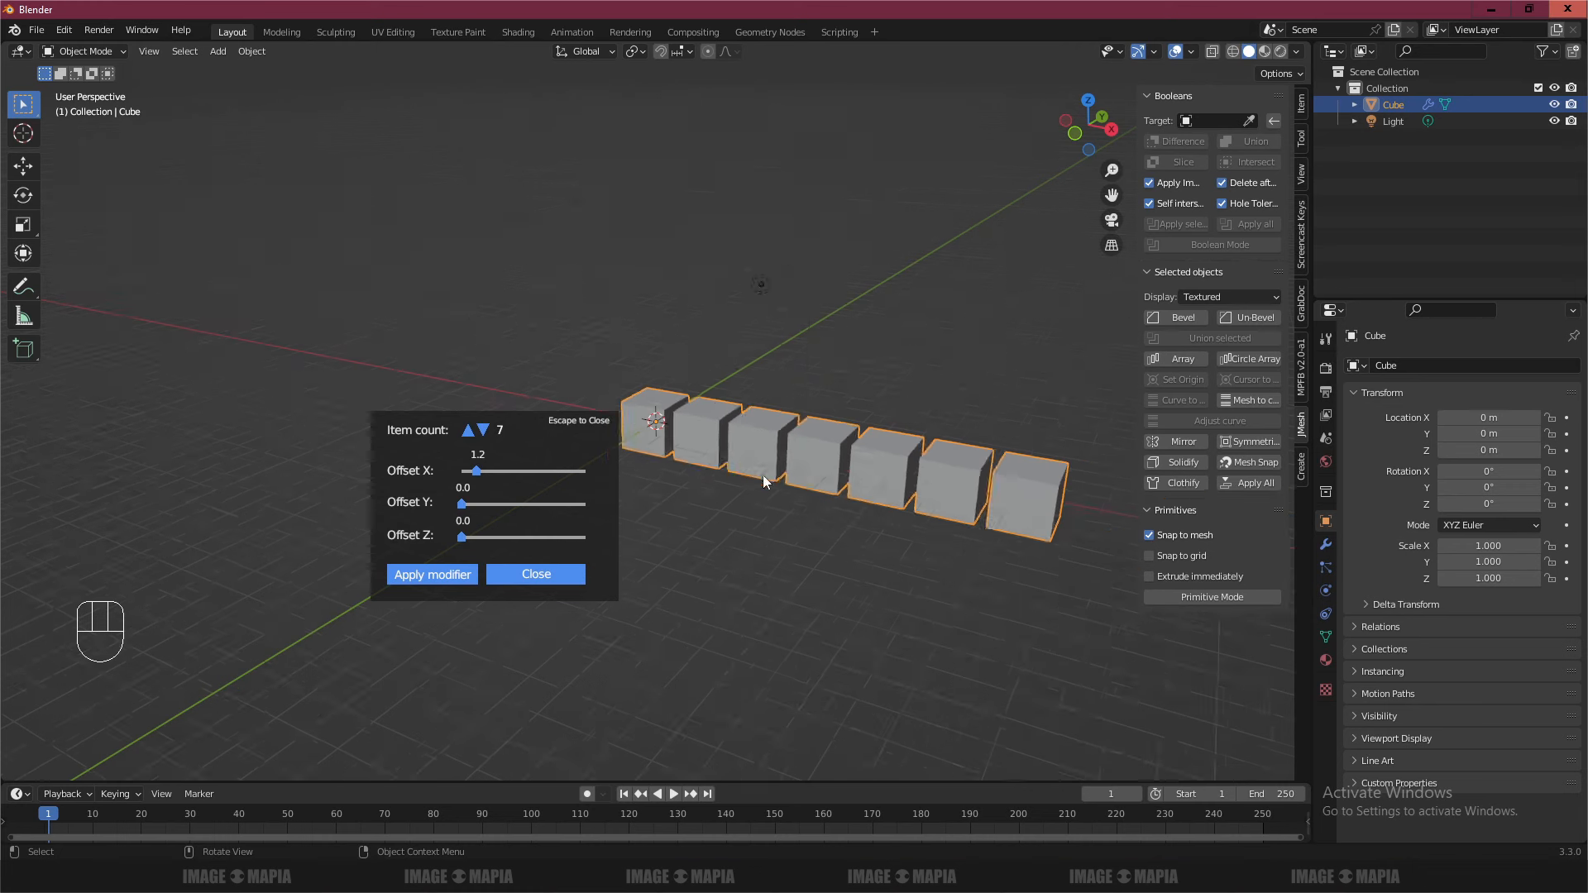
pyautogui.scroll(-3, 763, 474)
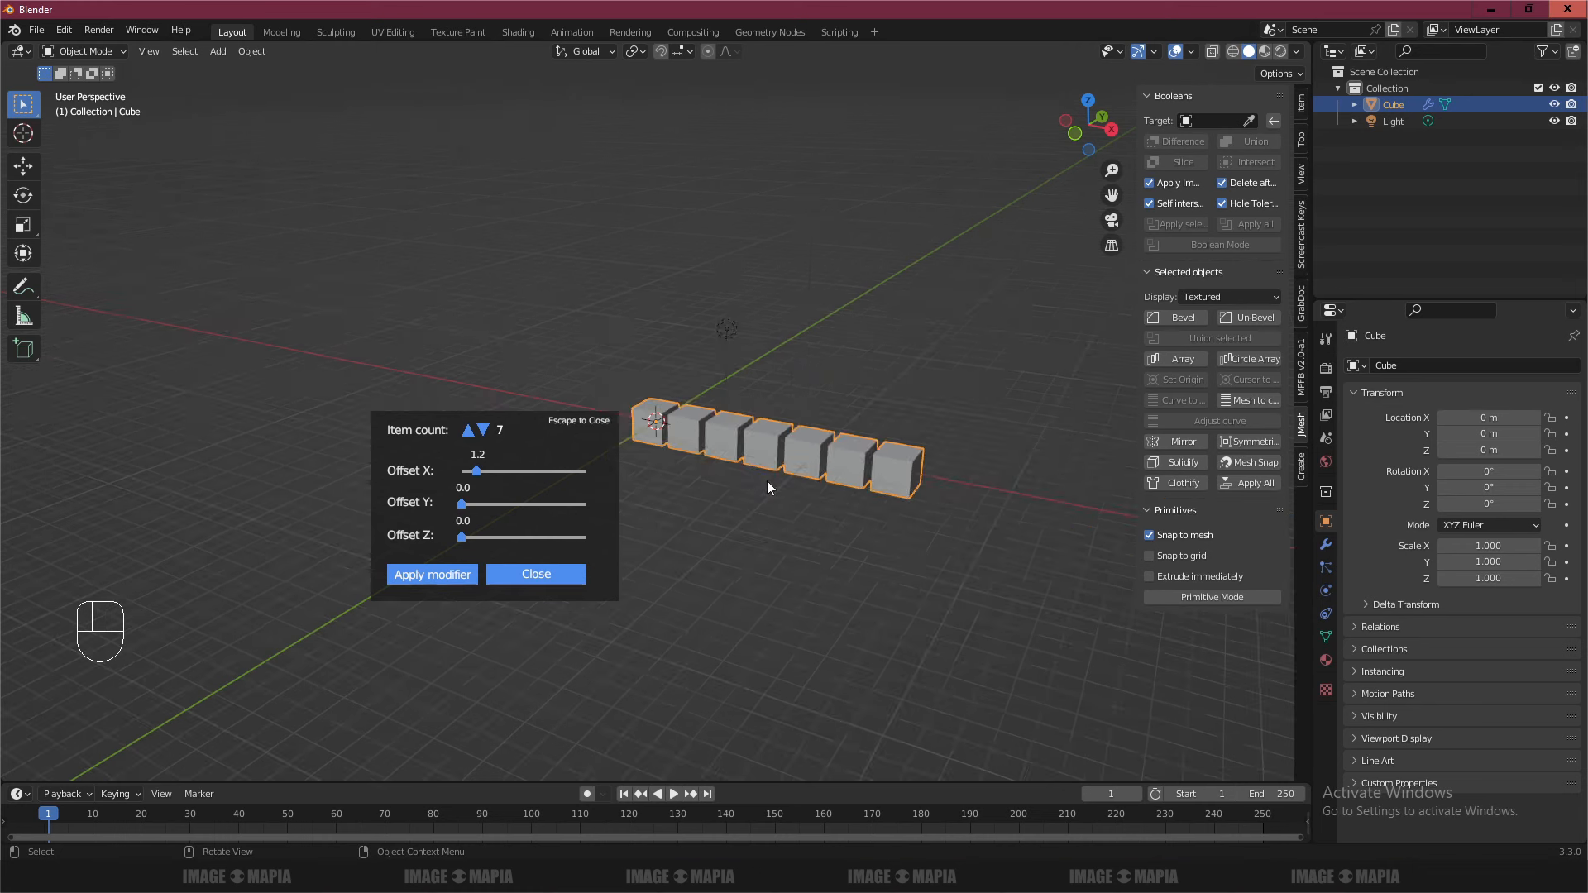
# - Set the array to 12 items with offsets of 1.3 in X and 0.5 in Z
pyautogui.click(468, 431)
pyautogui.click(468, 430)
pyautogui.click(469, 430)
pyautogui.click(468, 430)
pyautogui.click(468, 430)
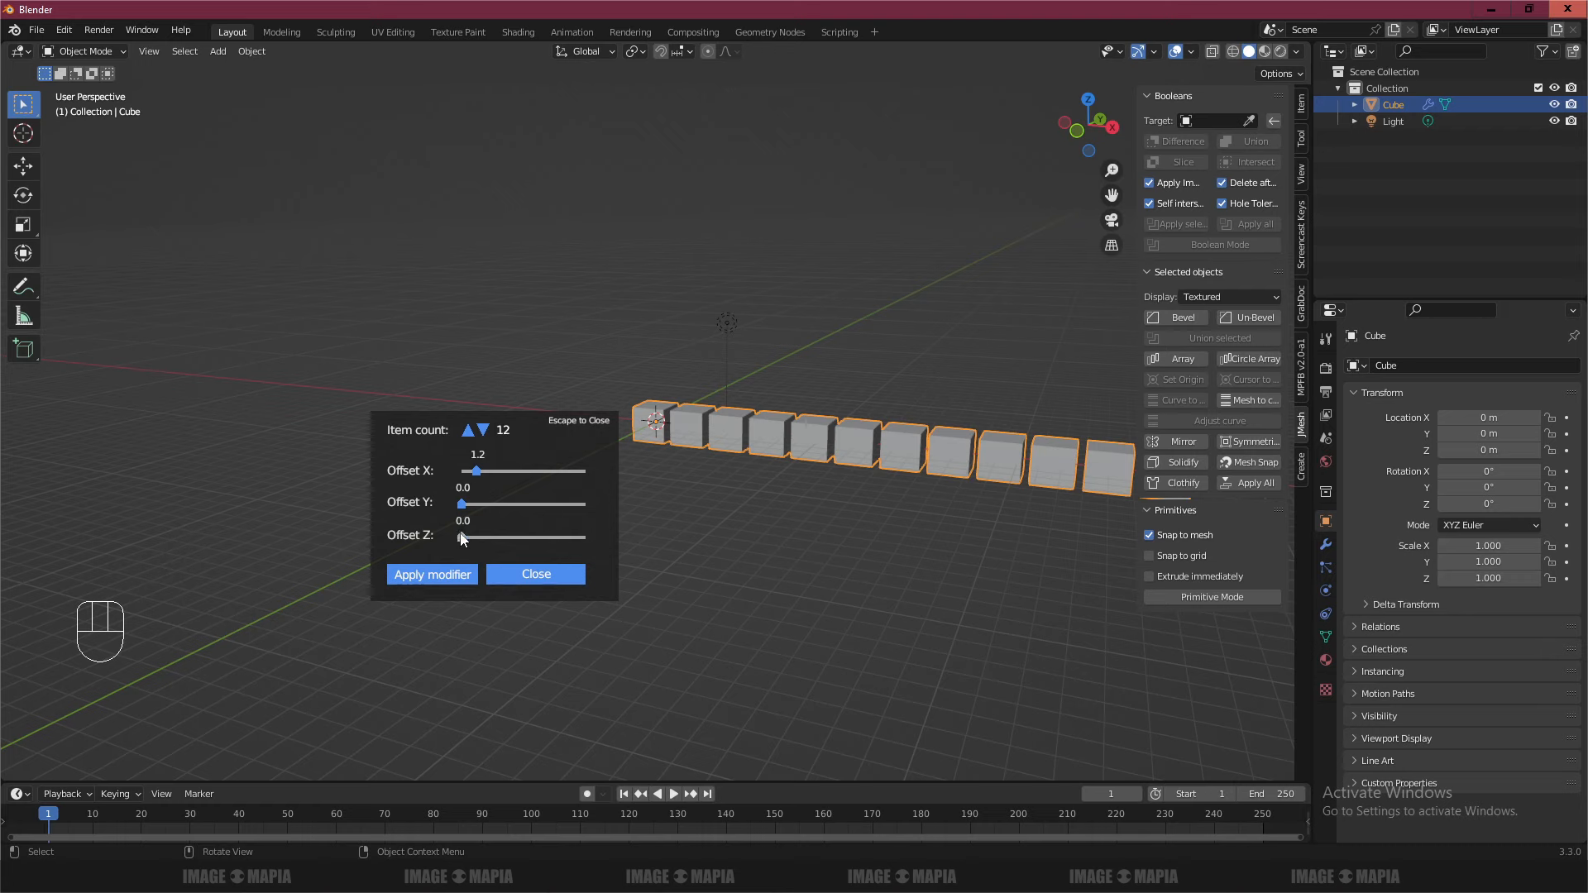
pyautogui.moveTo(463, 538); pyautogui.dragTo(469, 538)
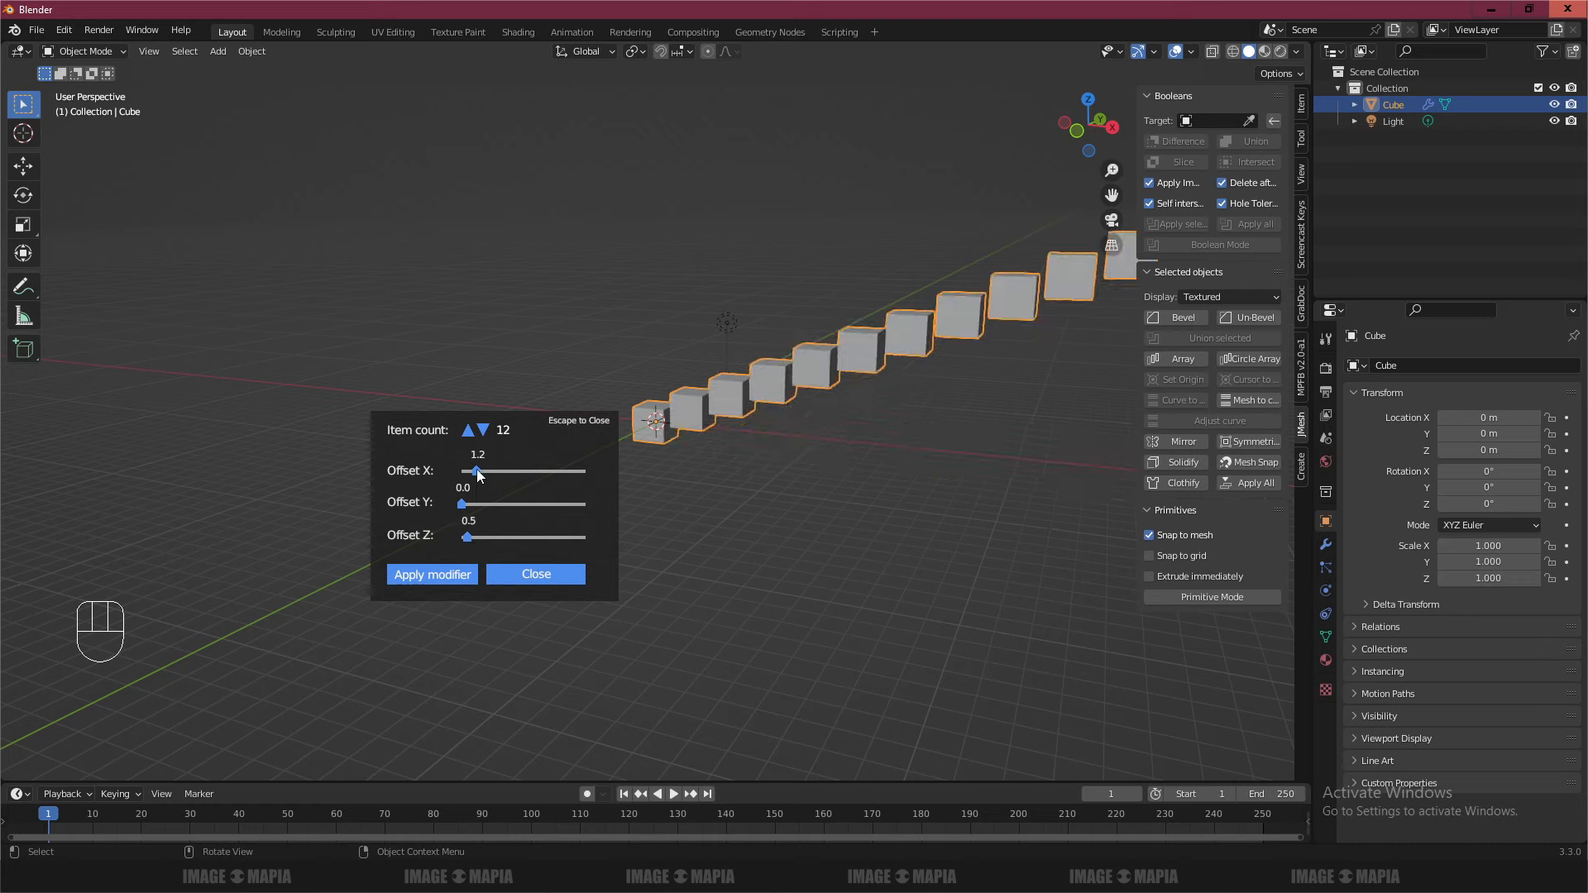
pyautogui.moveTo(479, 474); pyautogui.dragTo(482, 475)
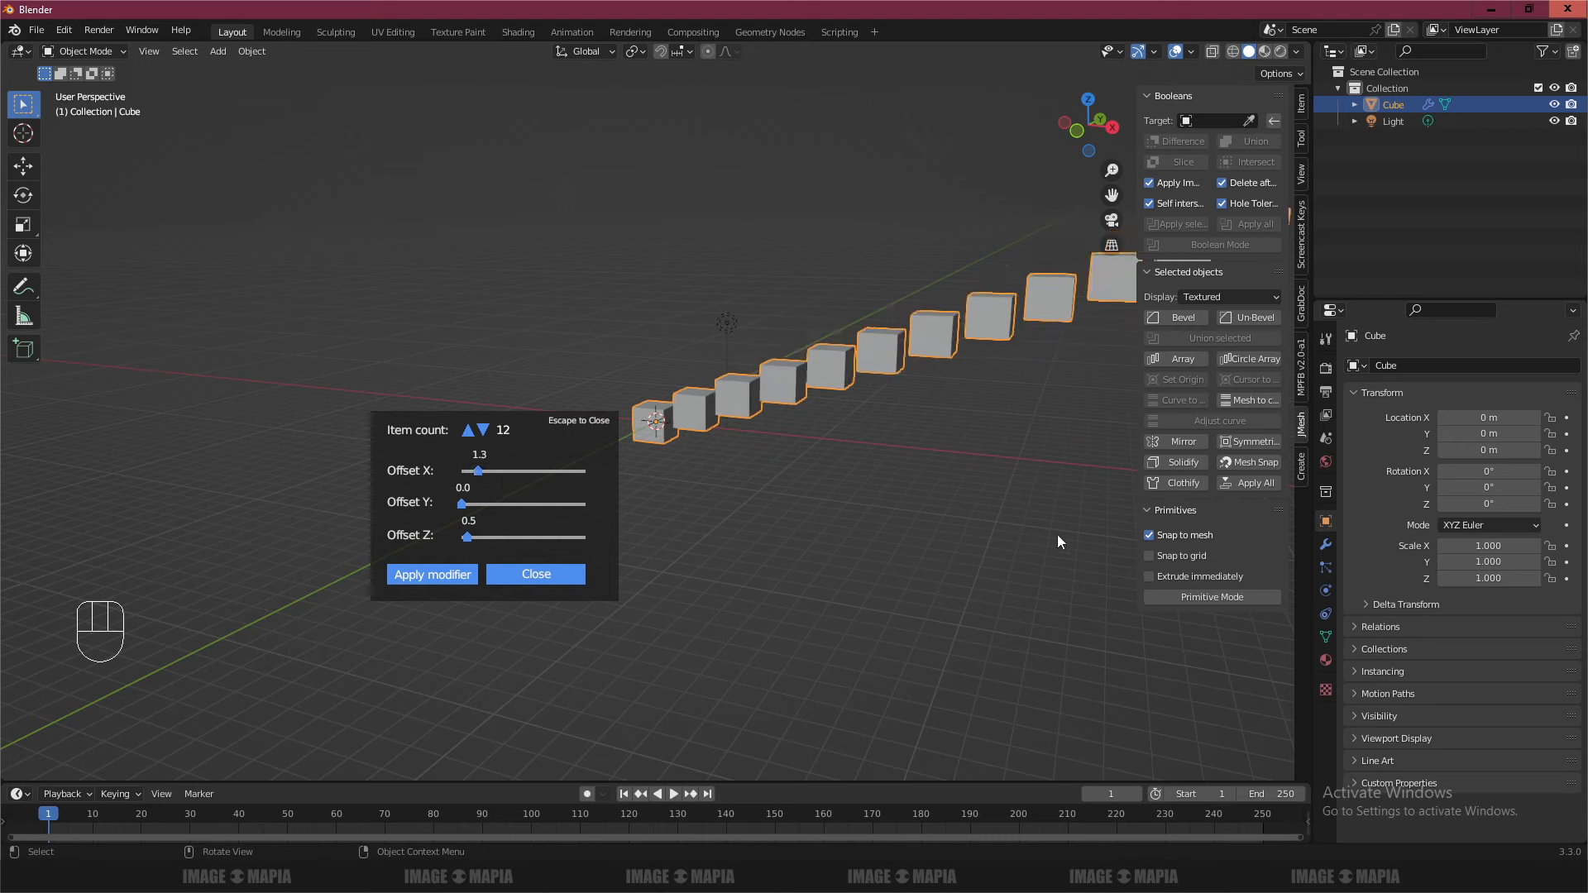
# - Add a circle array with 6 items to the arrayed cube, keeping its settings clear of the array settings
pyautogui.click(1247, 361)
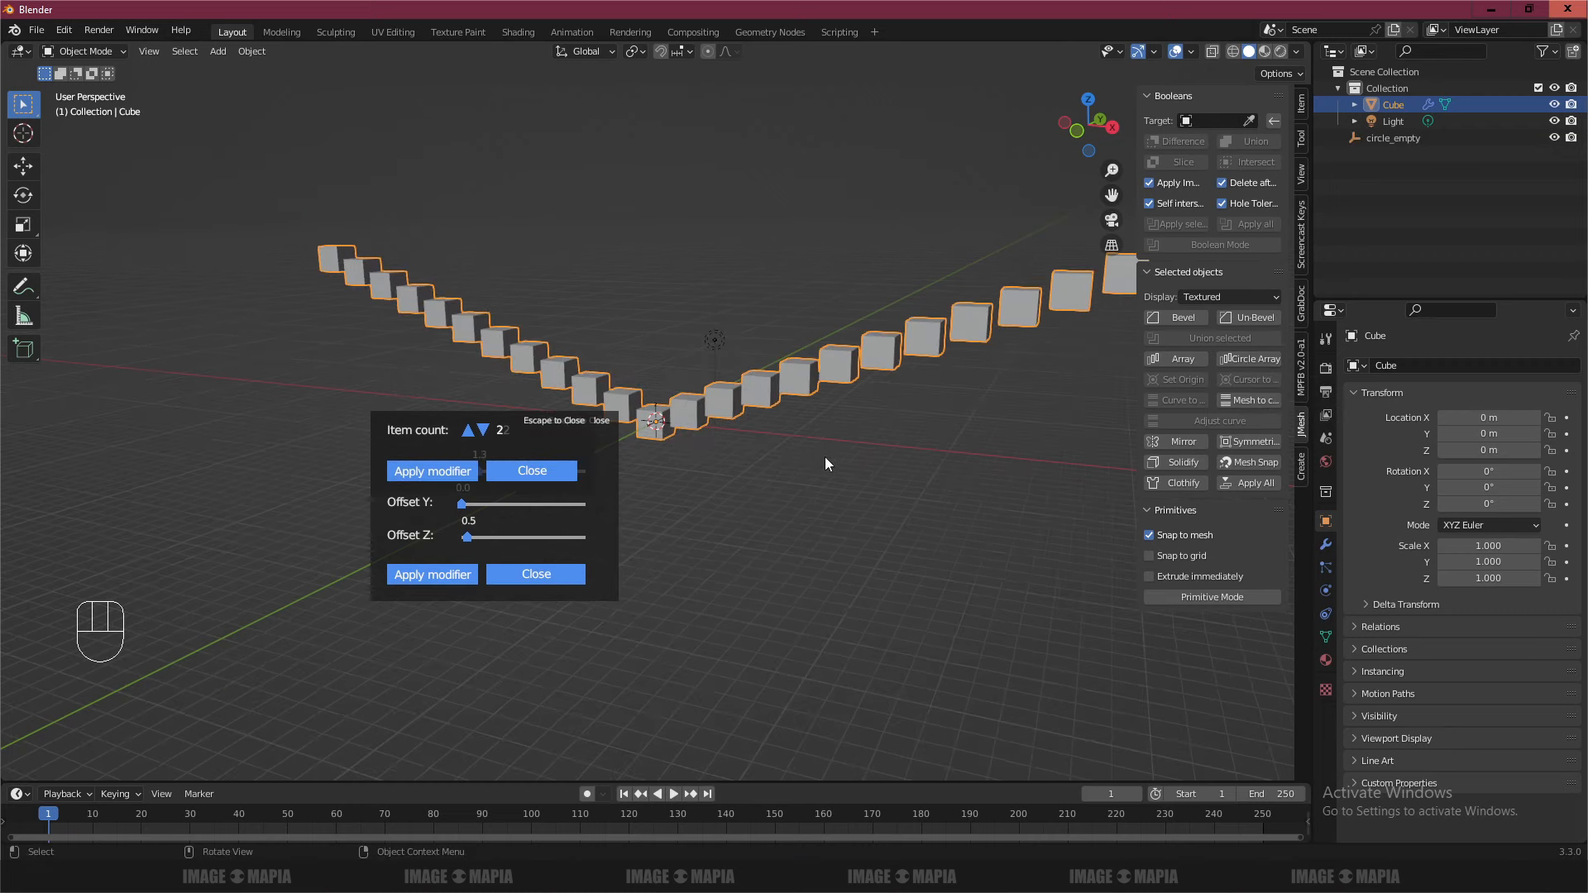
pyautogui.moveTo(578, 430); pyautogui.dragTo(926, 526)
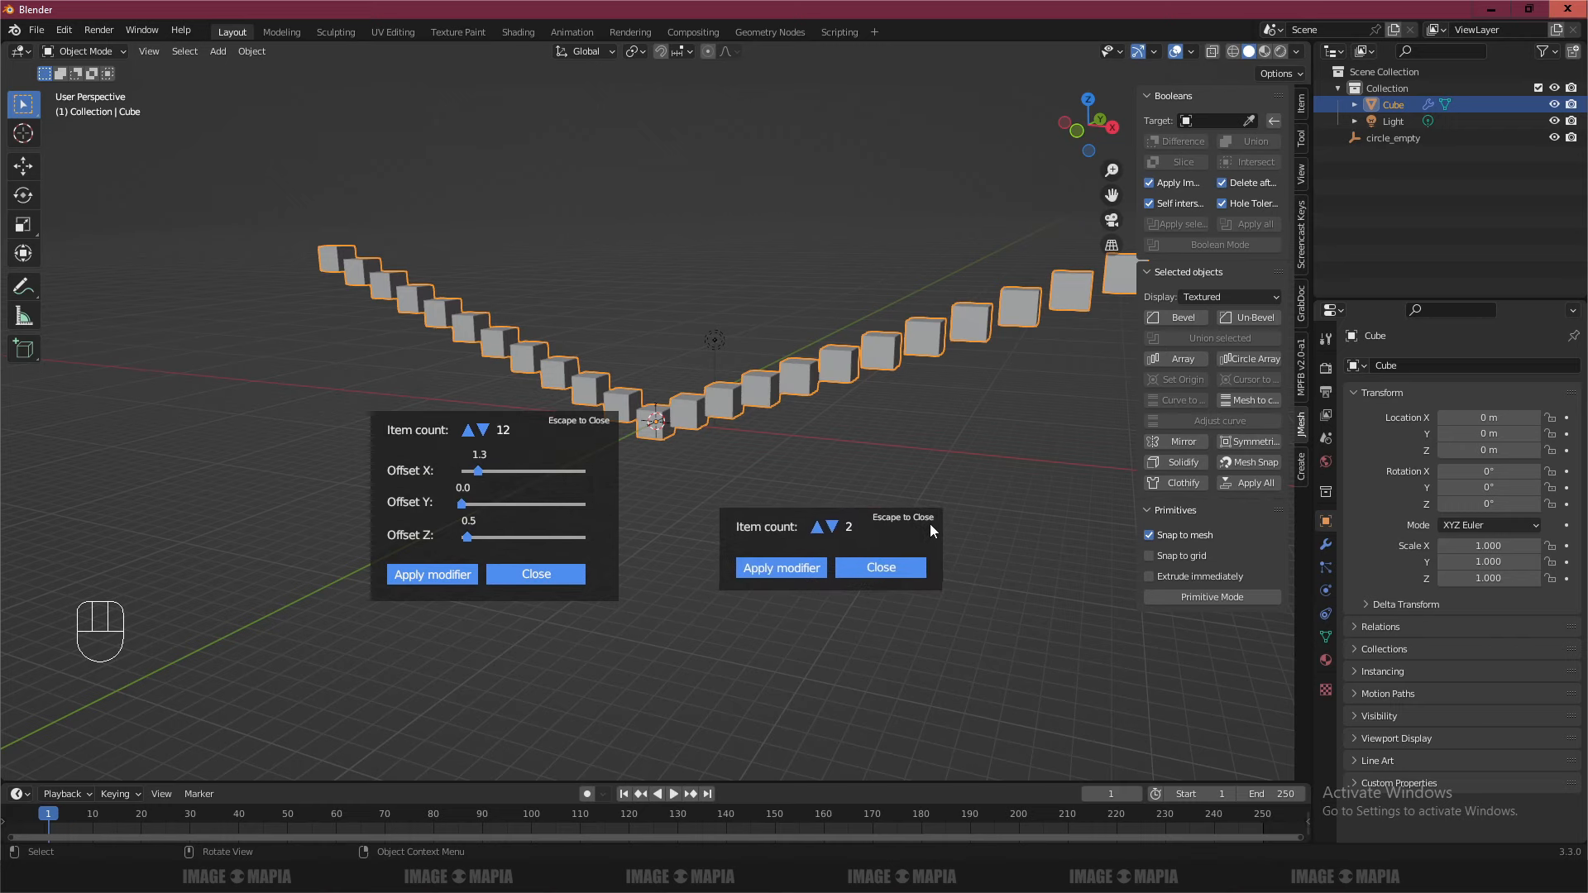
pyautogui.click(821, 530)
pyautogui.click(821, 530)
pyautogui.click(820, 530)
pyautogui.moveTo(725, 429)
pyautogui.mouseDown(button='middle')
pyautogui.moveTo(821, 476)
pyautogui.moveTo(731, 450)
pyautogui.mouseUp(button='middle')
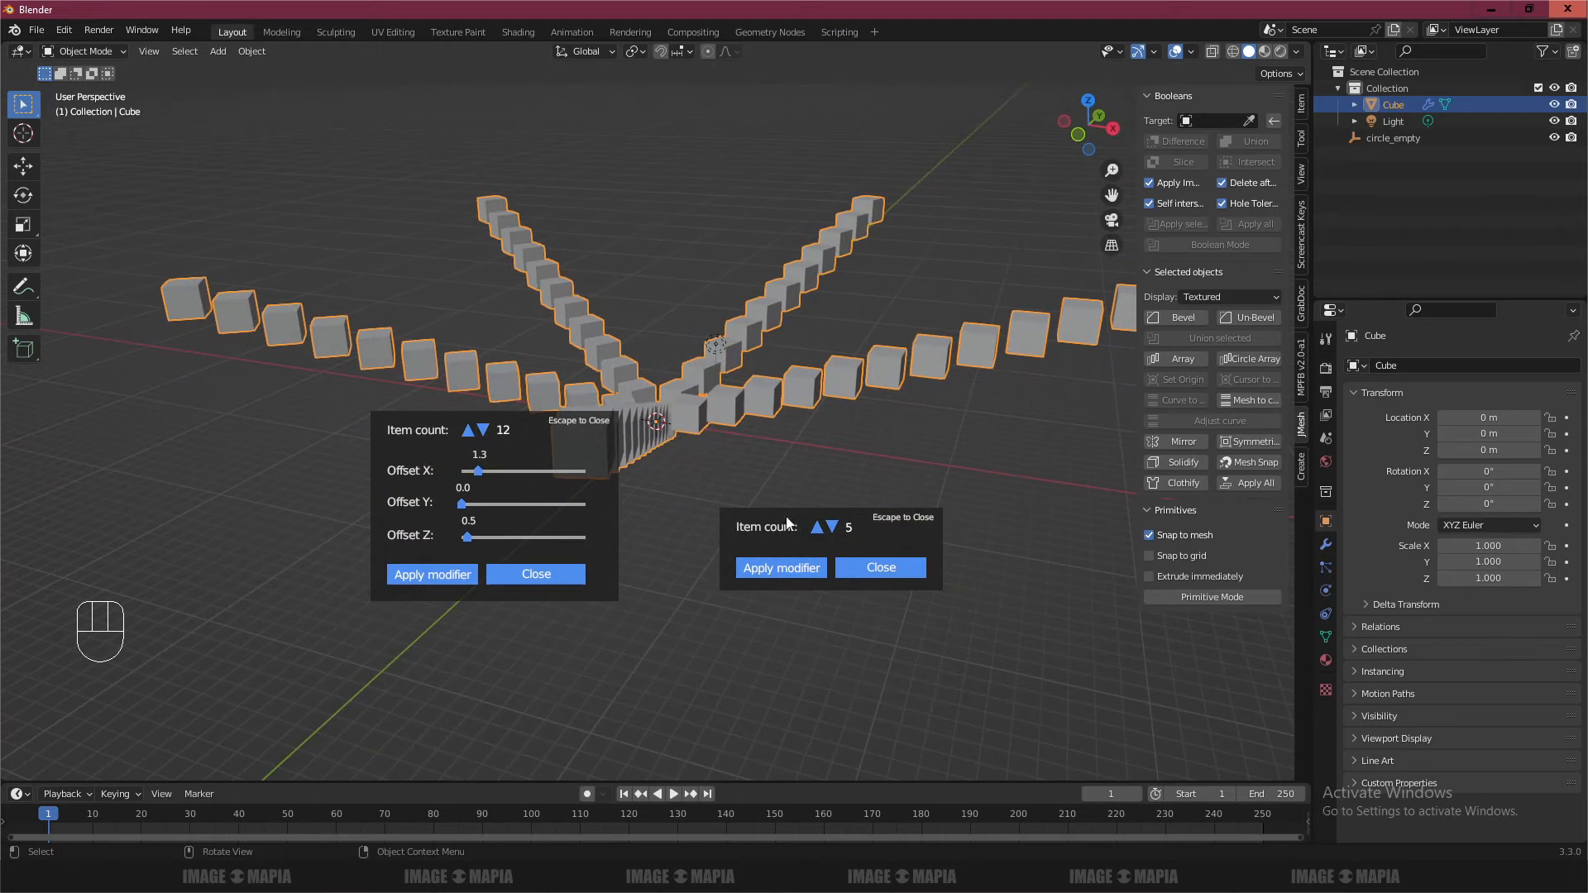
pyautogui.click(817, 528)
pyautogui.moveTo(809, 510)
pyautogui.mouseDown(button='middle')
pyautogui.moveTo(812, 469)
pyautogui.moveTo(880, 515)
pyautogui.moveTo(800, 533)
pyautogui.moveTo(799, 479)
pyautogui.moveTo(826, 530)
pyautogui.mouseUp(button='middle')
pyautogui.scroll(4, 667, 444)
pyautogui.scroll(5, 670, 438)
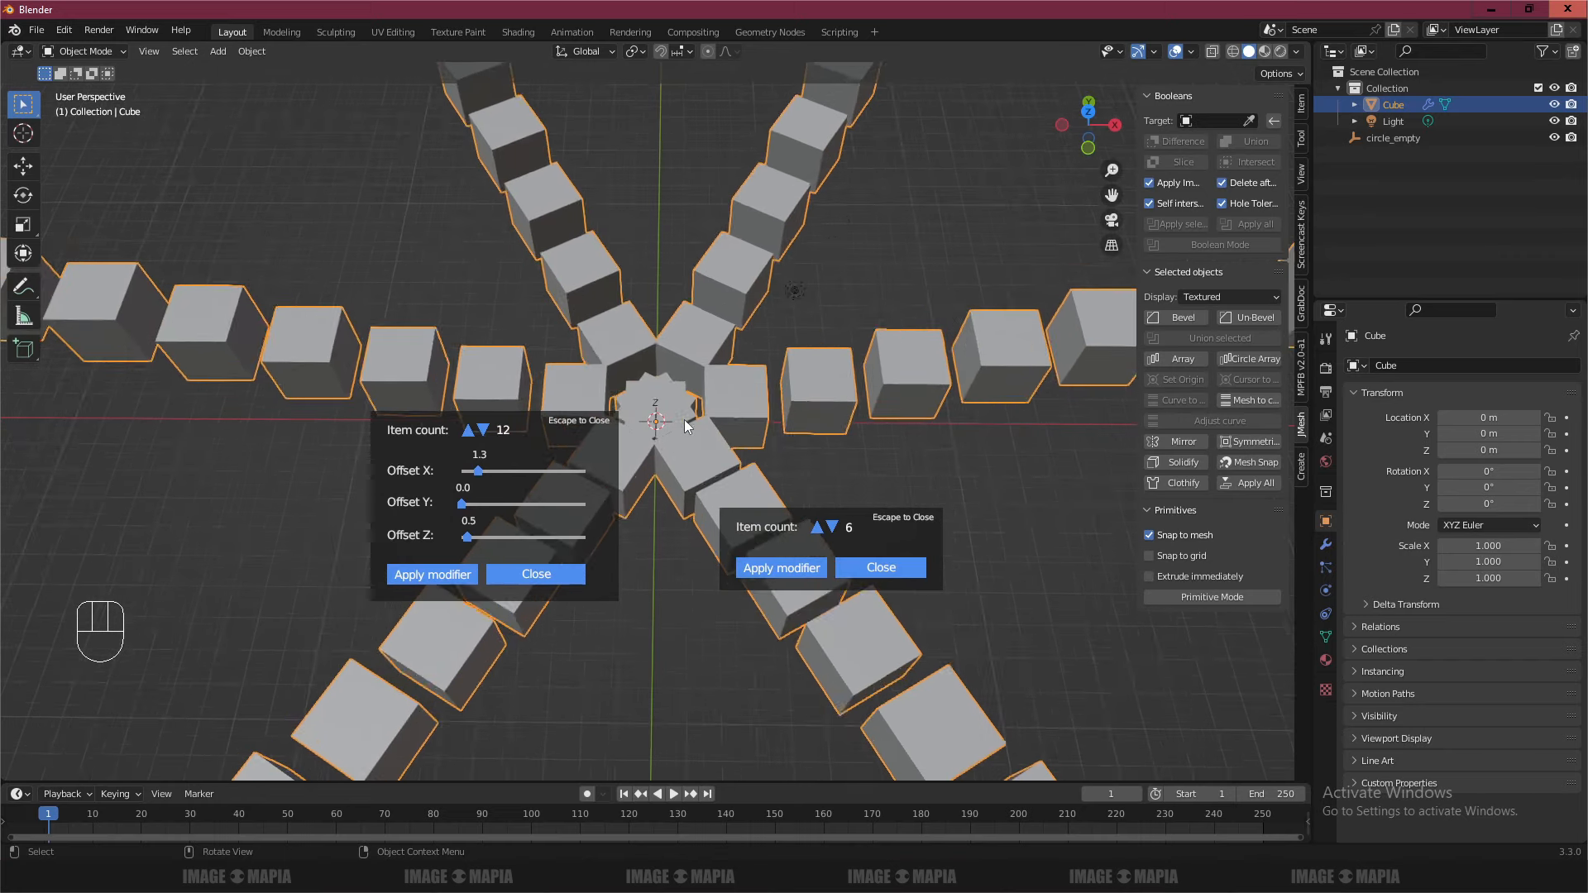
# - In Edit Mode, move the cube's mesh along the X axis away from the array's centre, then return to Object Mode
pyautogui.scroll(-3, 681, 409)
pyautogui.click(688, 404)
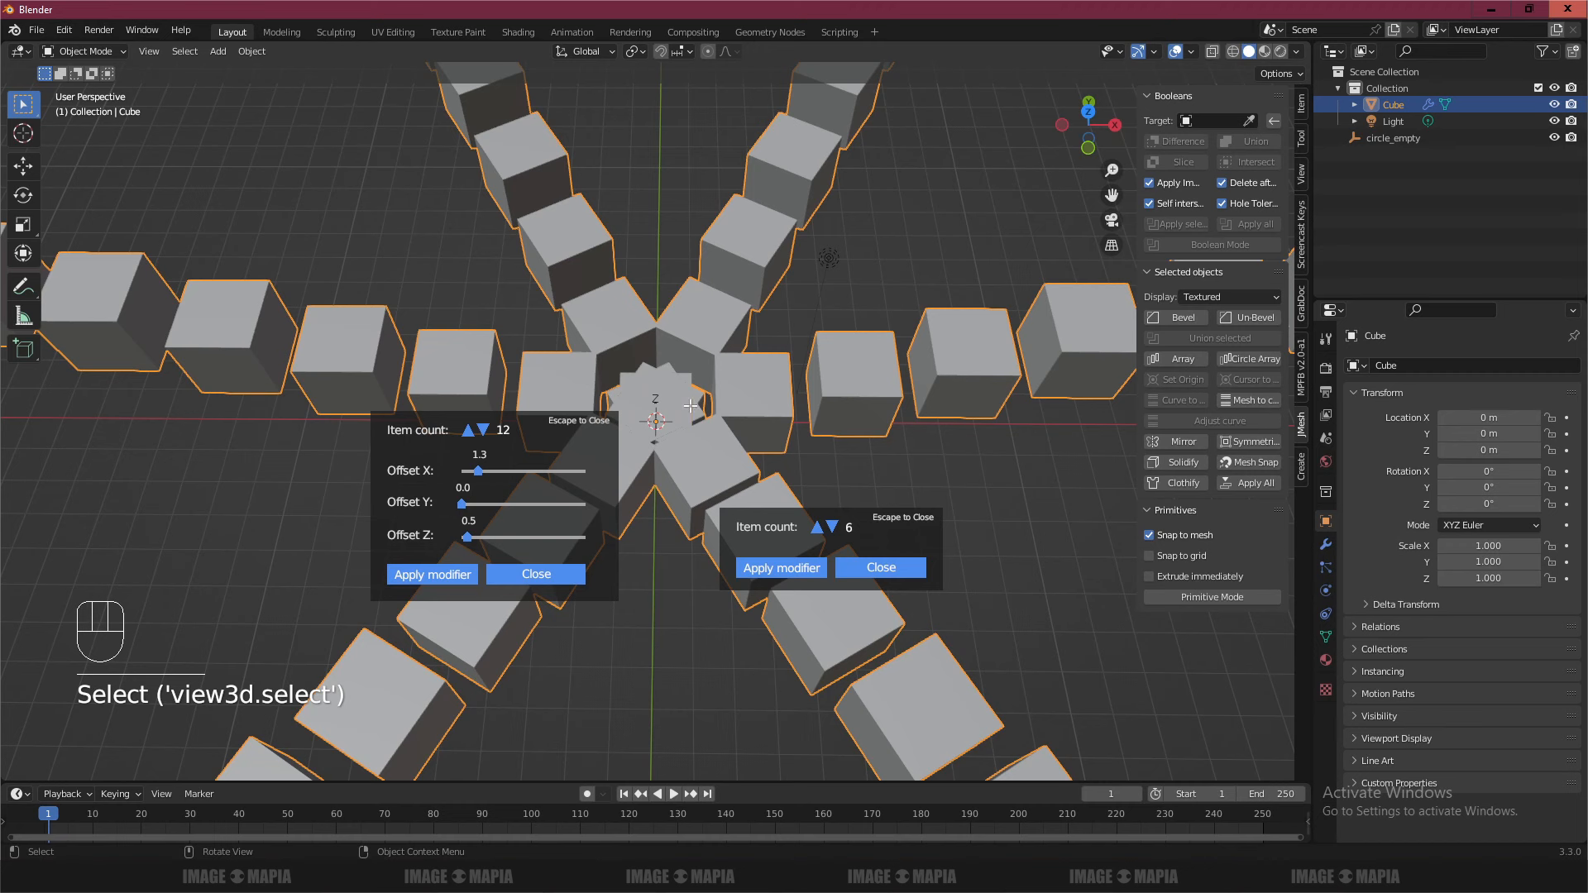
pyautogui.press('Tab')
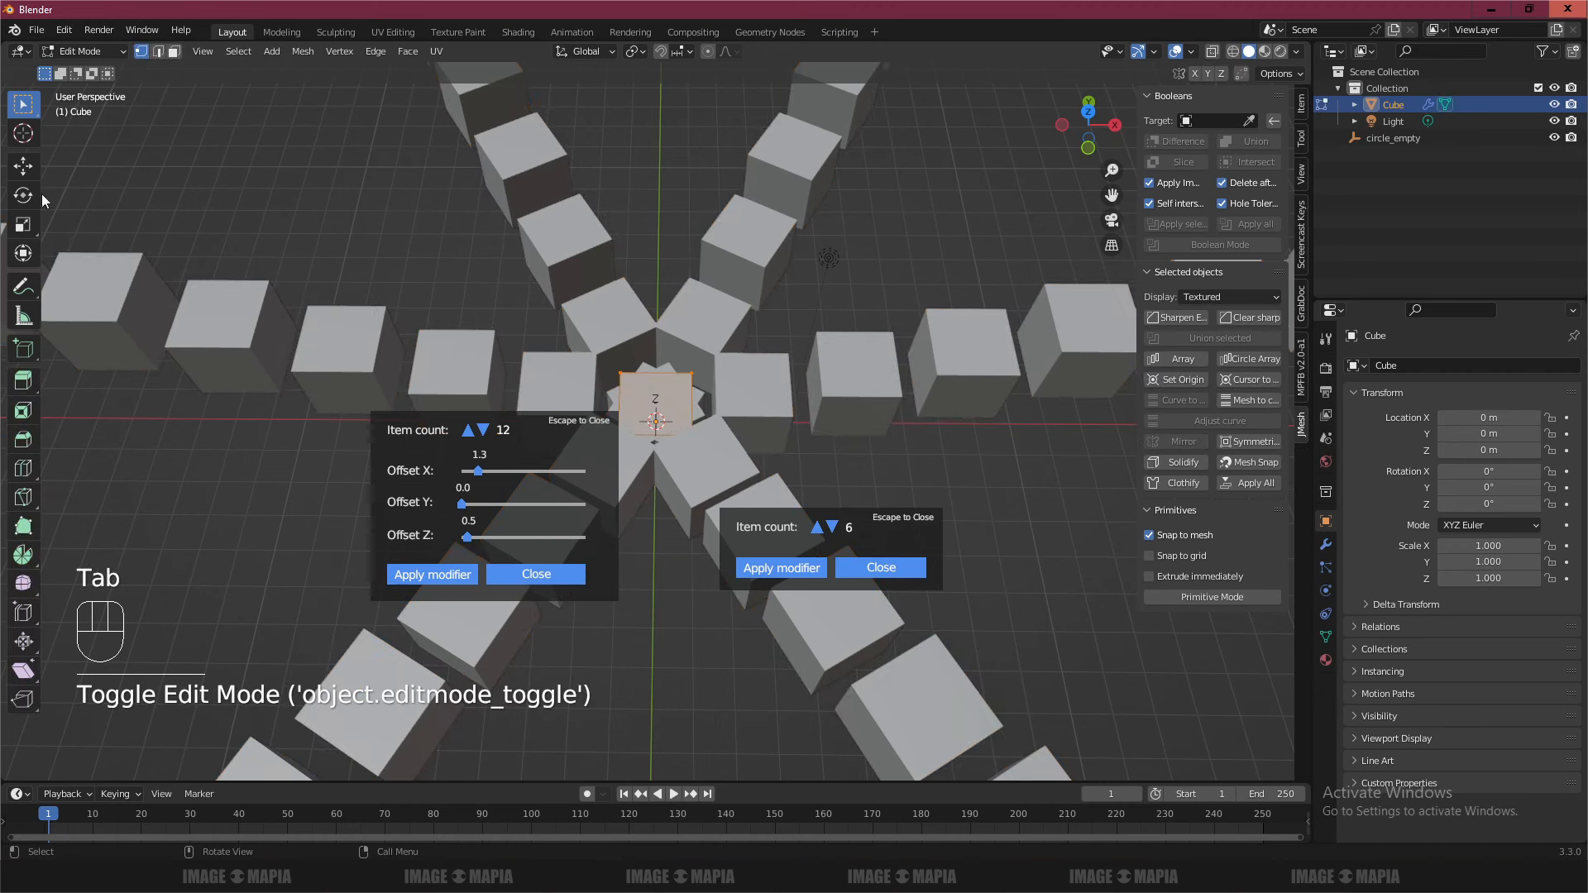
pyautogui.click(23, 165)
pyautogui.moveTo(722, 422); pyautogui.dragTo(822, 428)
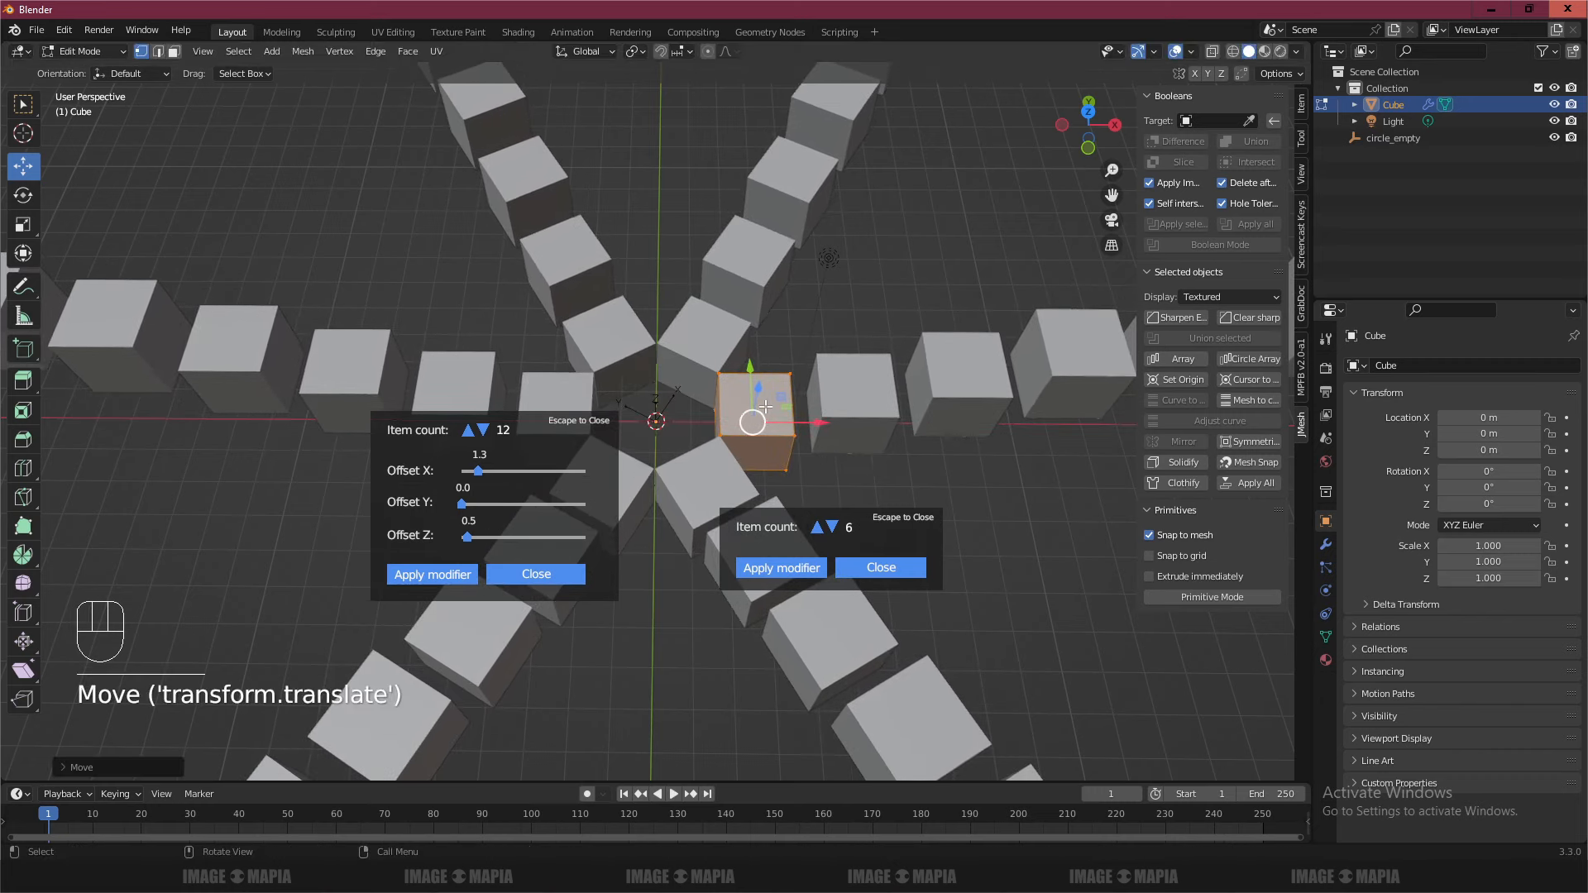
pyautogui.press('Tab')
pyautogui.scroll(-2, 801, 428)
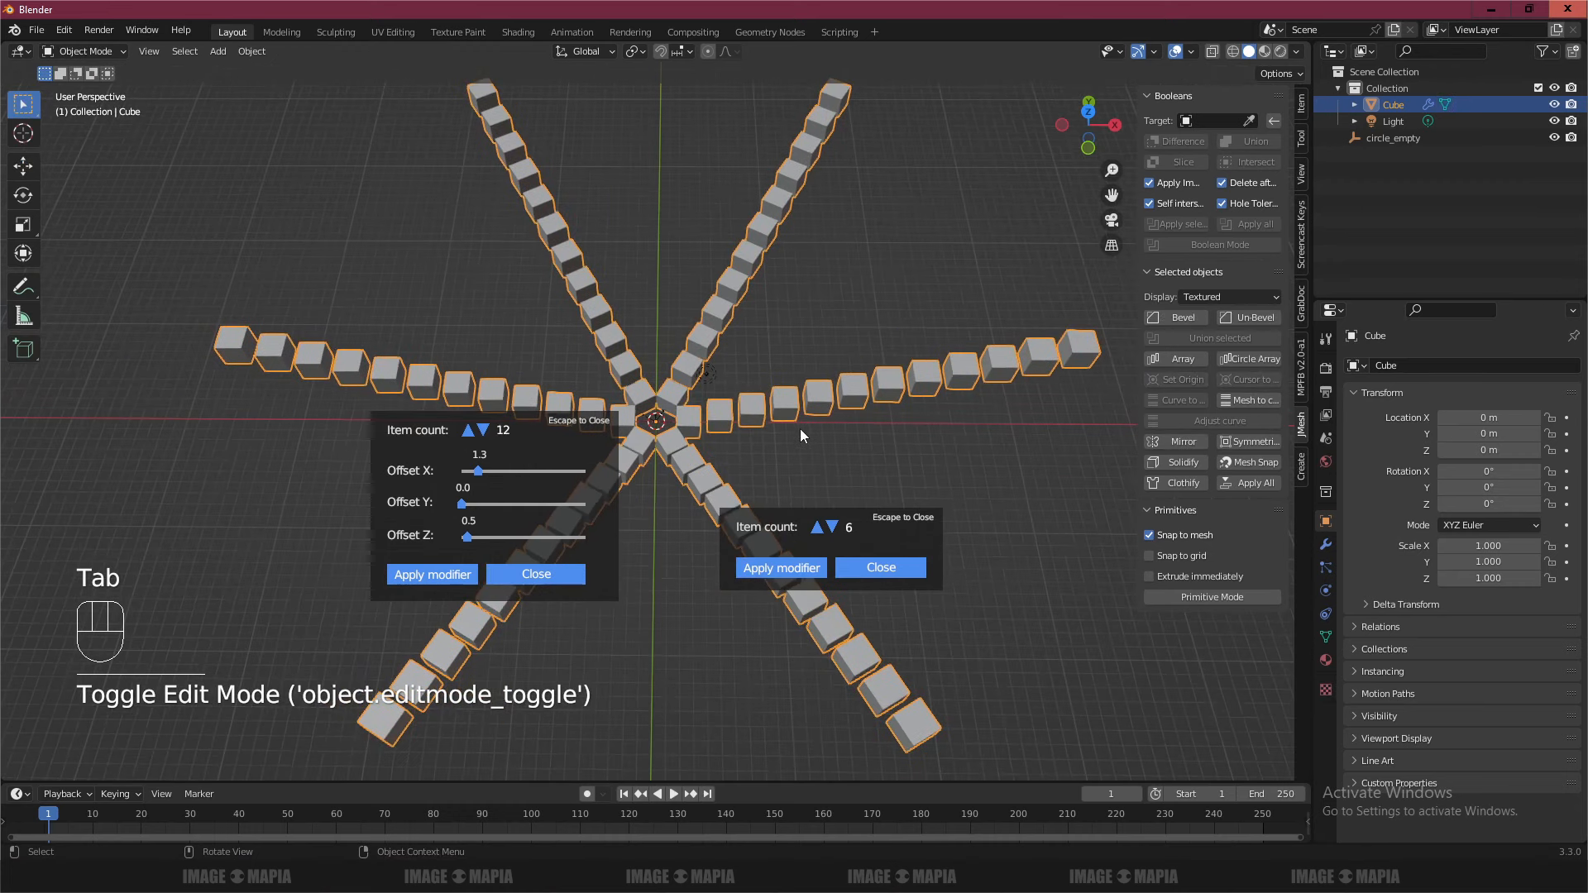
# - Add a JMesh mirror to the cube and mirror it on the Z axis only
pyautogui.click(1184, 444)
pyautogui.moveTo(697, 465); pyautogui.dragTo(674, 365, button='middle')
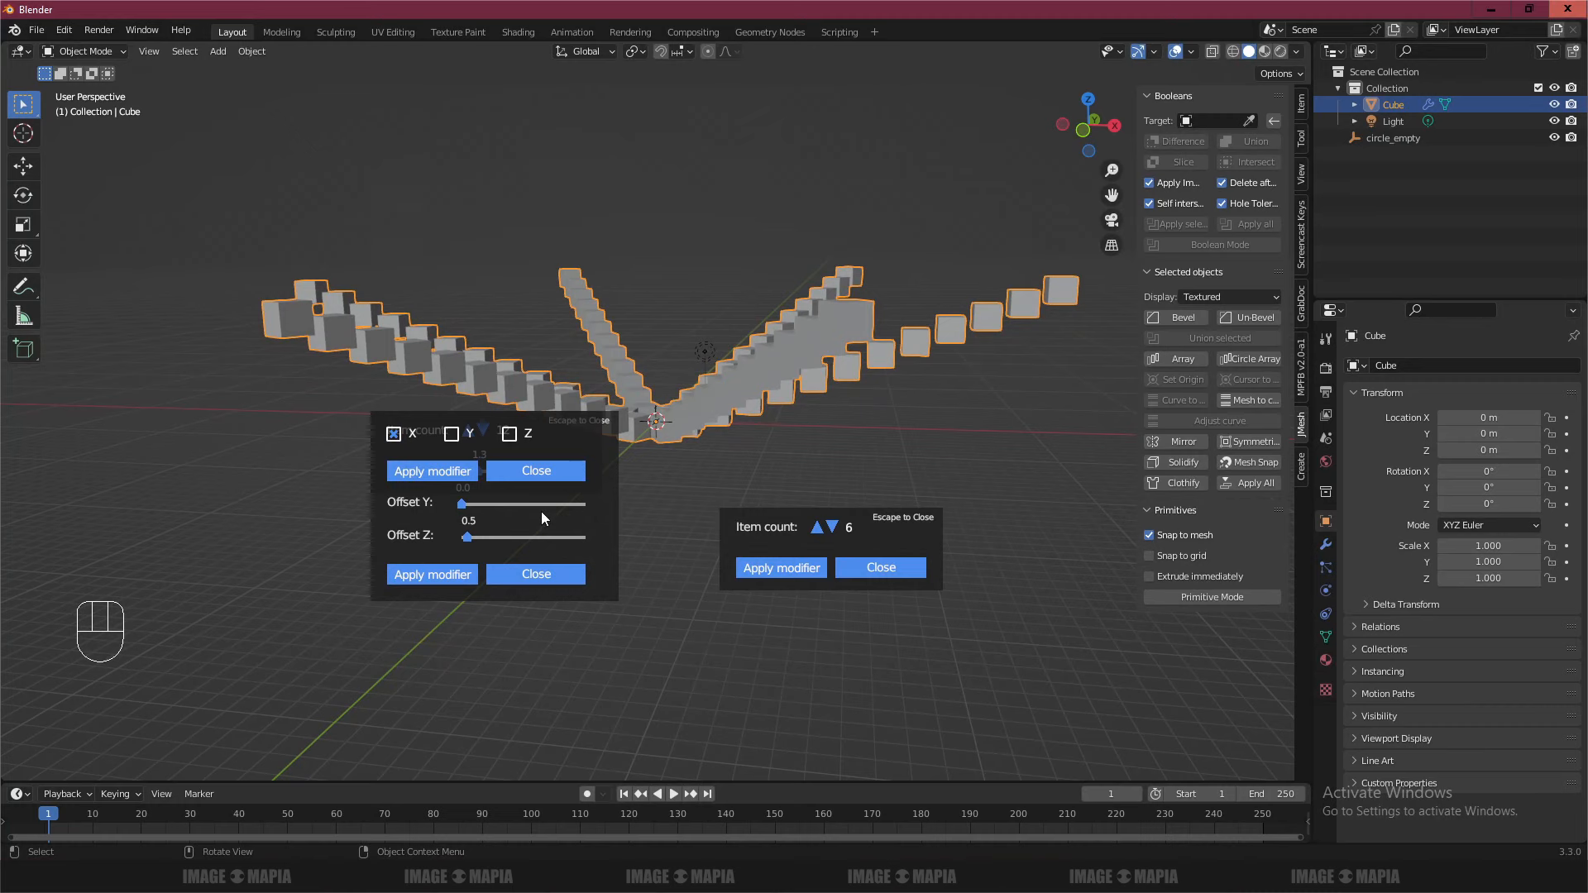
pyautogui.click(453, 434)
pyautogui.click(509, 436)
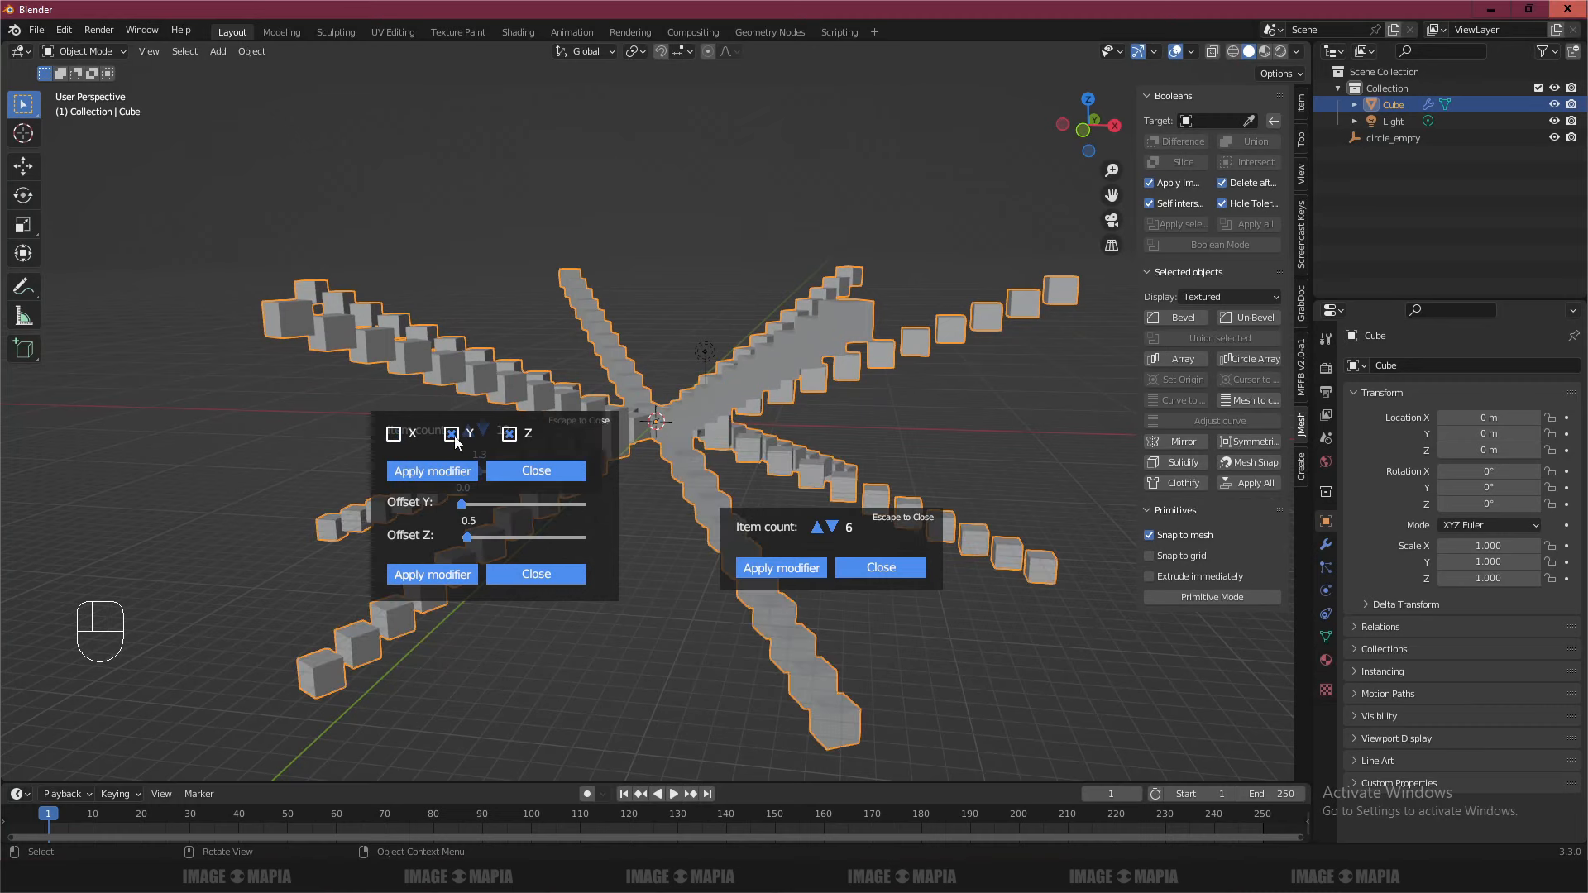
# - Raise the circle array's item count to 34
pyautogui.keyDown('shift'); pyautogui.moveTo(659, 482); pyautogui.dragTo(807, 435, button='middle'); pyautogui.keyUp('shift')
pyautogui.click(833, 529)
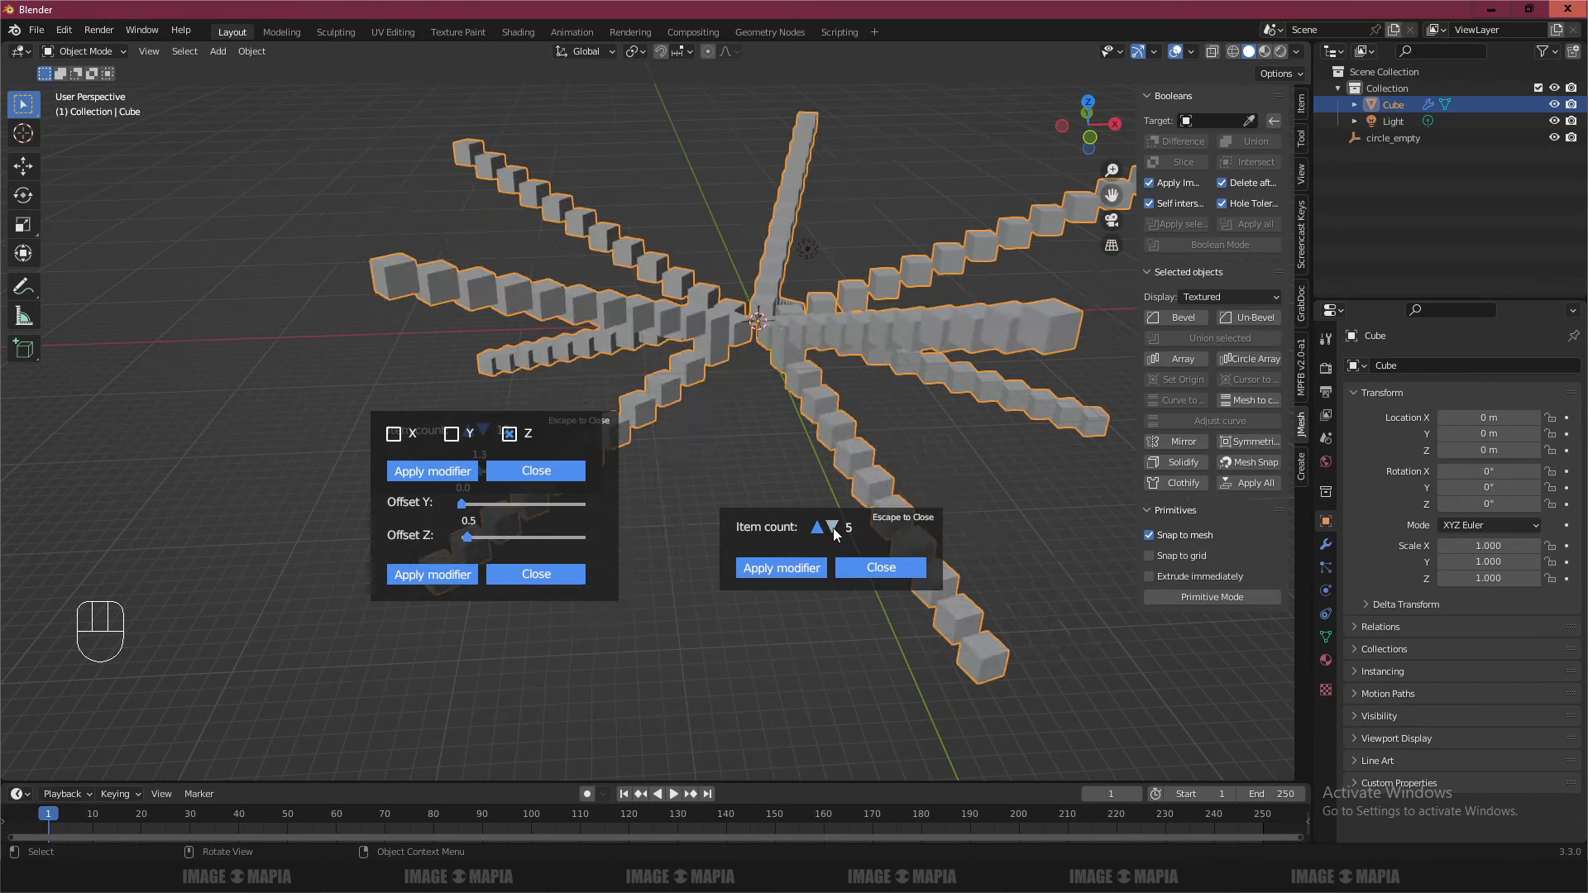
pyautogui.click(817, 529)
pyautogui.click(816, 528)
pyautogui.click(817, 528)
pyautogui.click(817, 529)
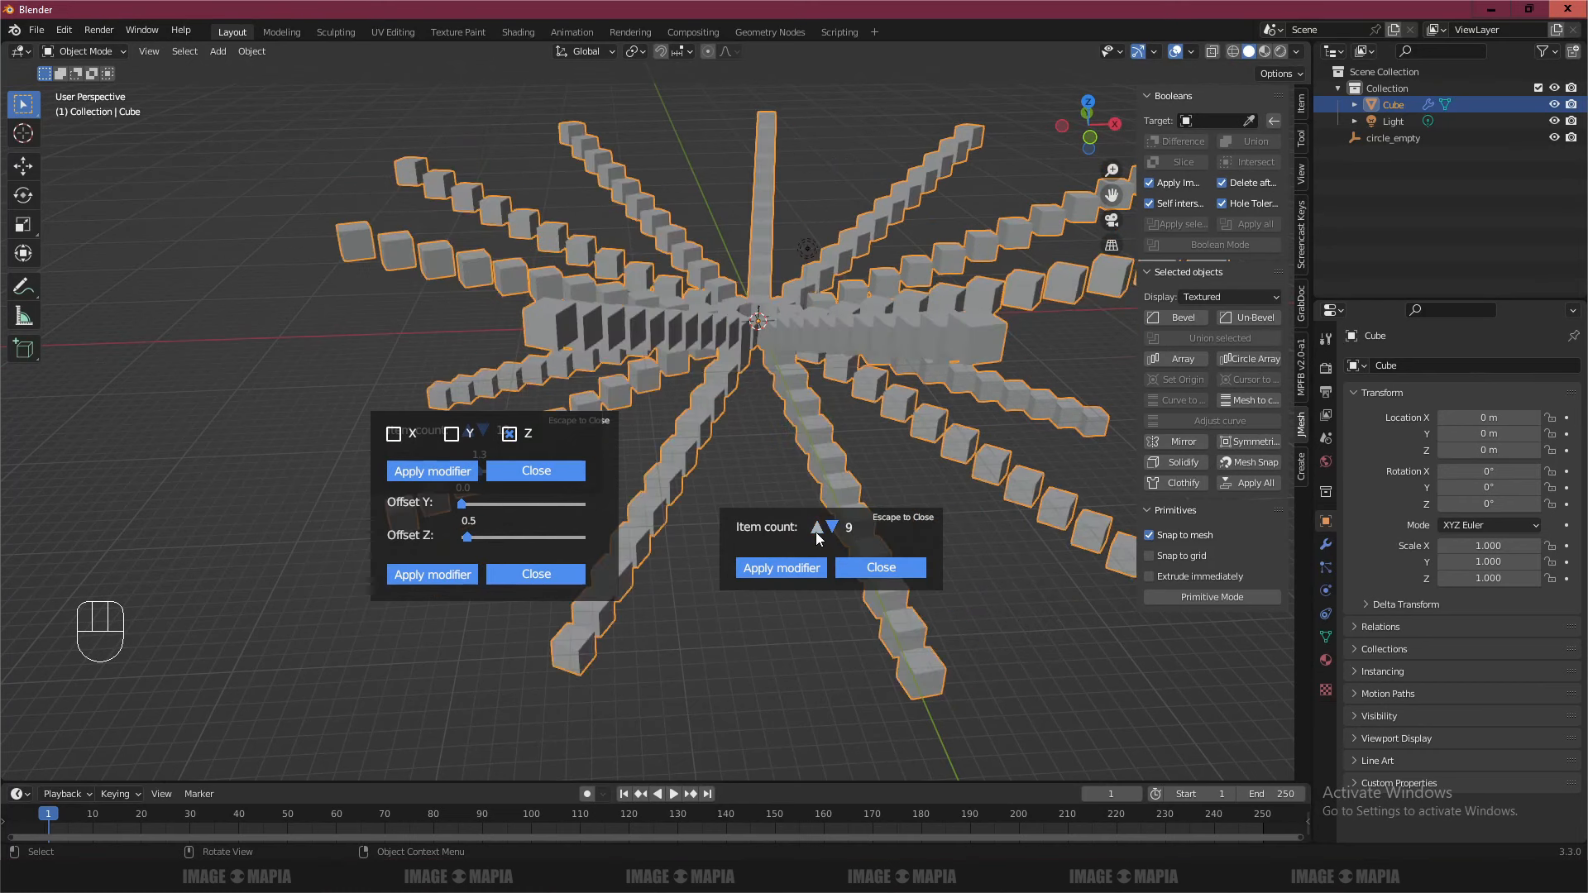
pyautogui.click(816, 529)
pyautogui.click(816, 529)
pyautogui.moveTo(781, 454); pyautogui.dragTo(835, 505, button='middle')
pyautogui.click(818, 531)
pyautogui.click(820, 529)
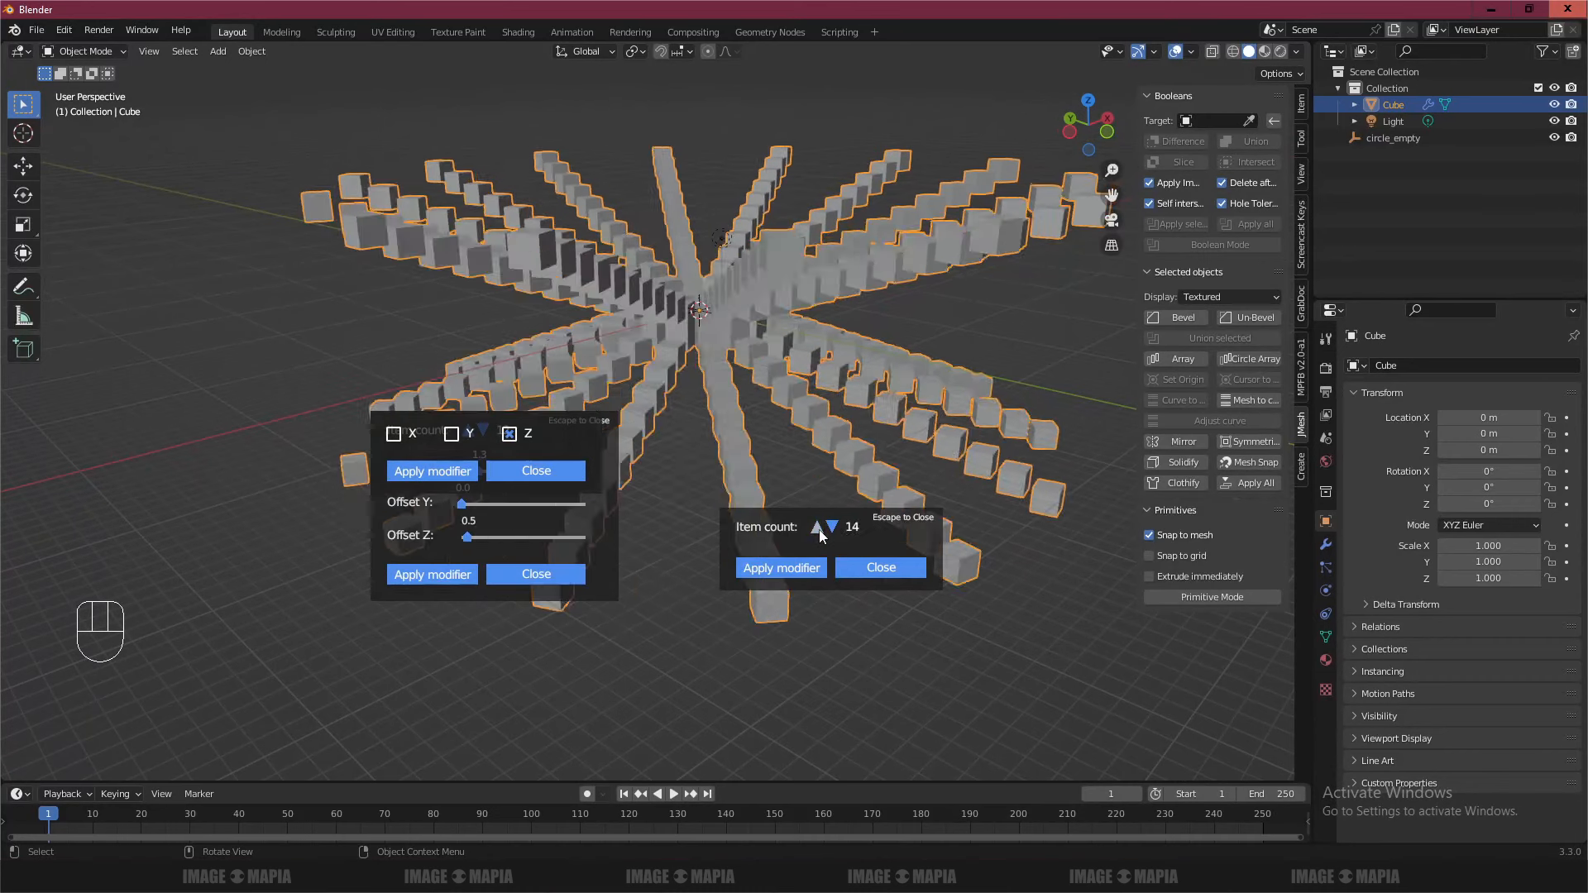
pyautogui.click(821, 528)
pyautogui.click(820, 528)
pyautogui.click(821, 528)
pyautogui.click(820, 529)
pyautogui.click(821, 528)
pyautogui.click(820, 528)
pyautogui.click(820, 528)
pyautogui.moveTo(742, 423); pyautogui.dragTo(846, 501, button='middle')
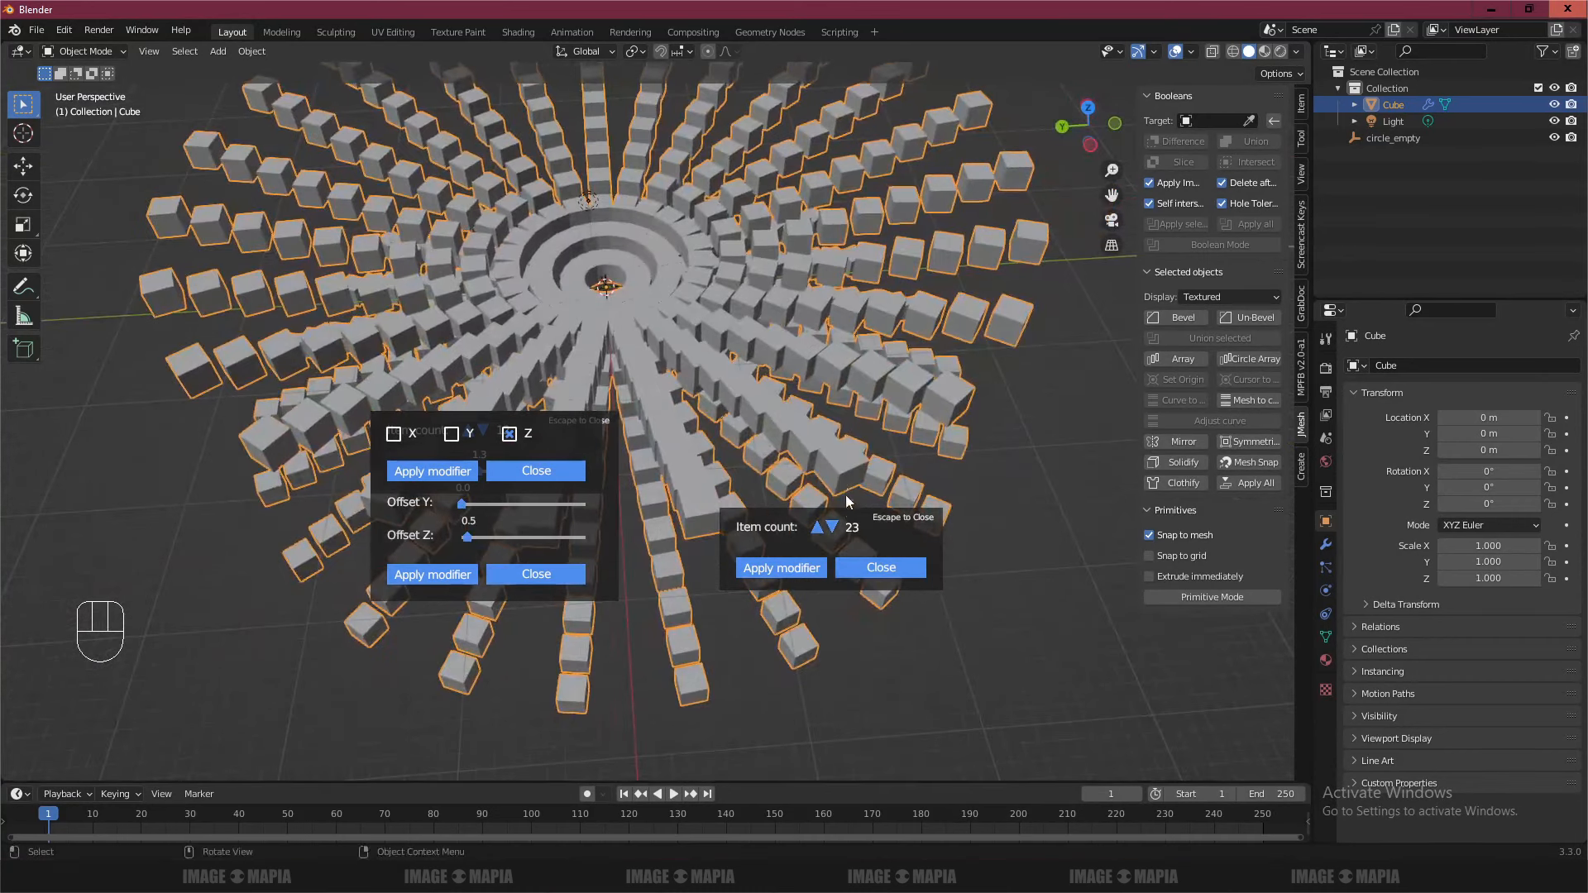
pyautogui.click(817, 529)
pyautogui.click(818, 529)
pyautogui.click(817, 530)
pyautogui.click(818, 530)
pyautogui.click(817, 529)
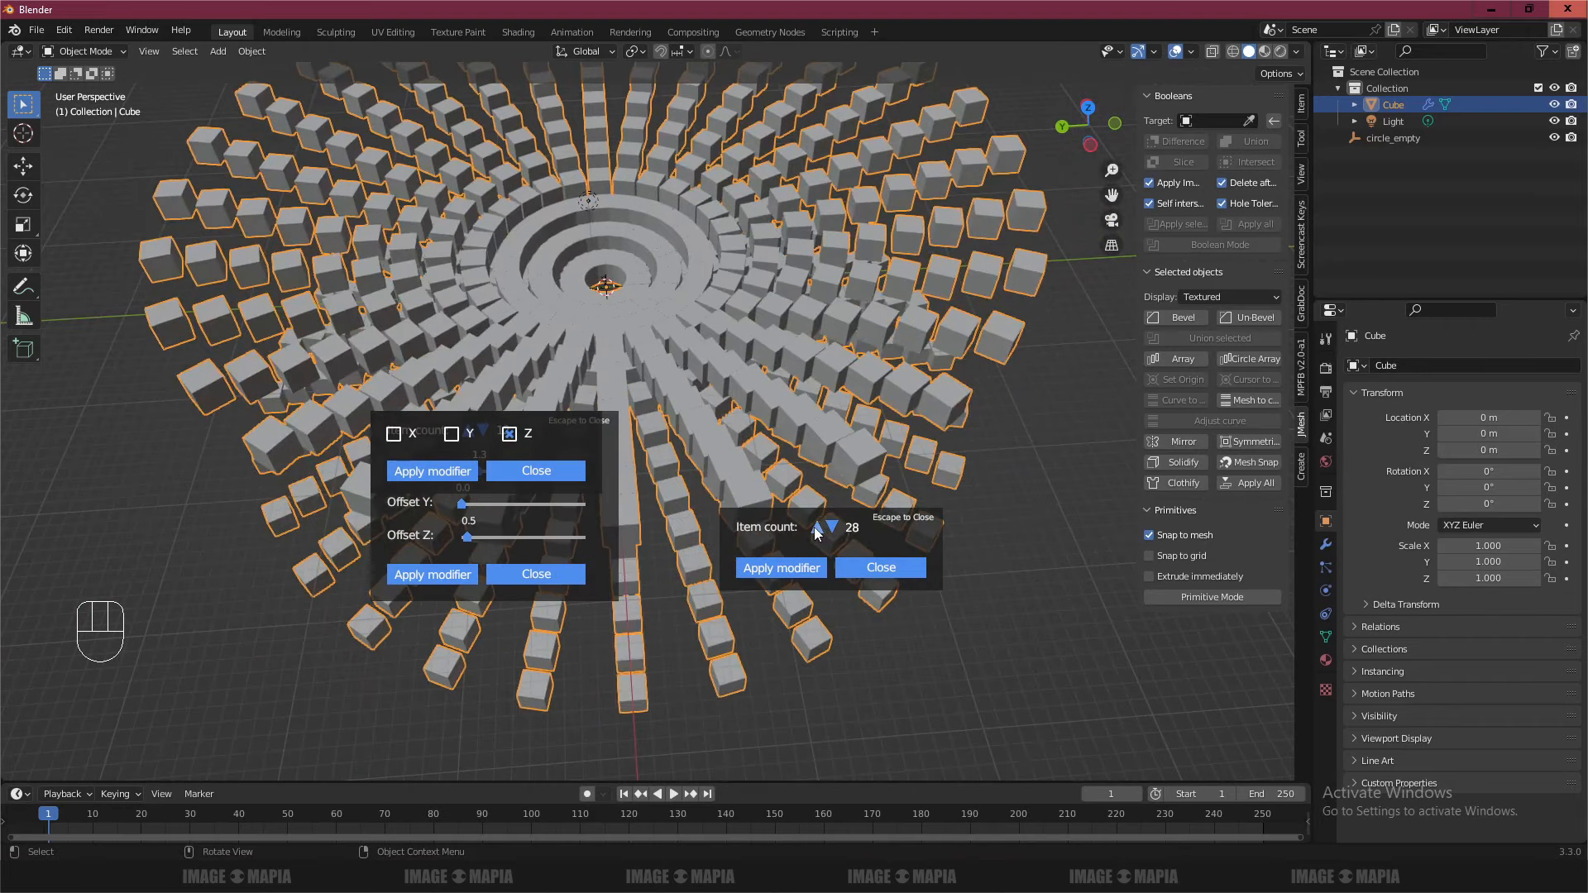
pyautogui.click(816, 529)
pyautogui.click(816, 529)
pyautogui.click(816, 528)
pyautogui.moveTo(766, 409); pyautogui.dragTo(797, 398, button='middle')
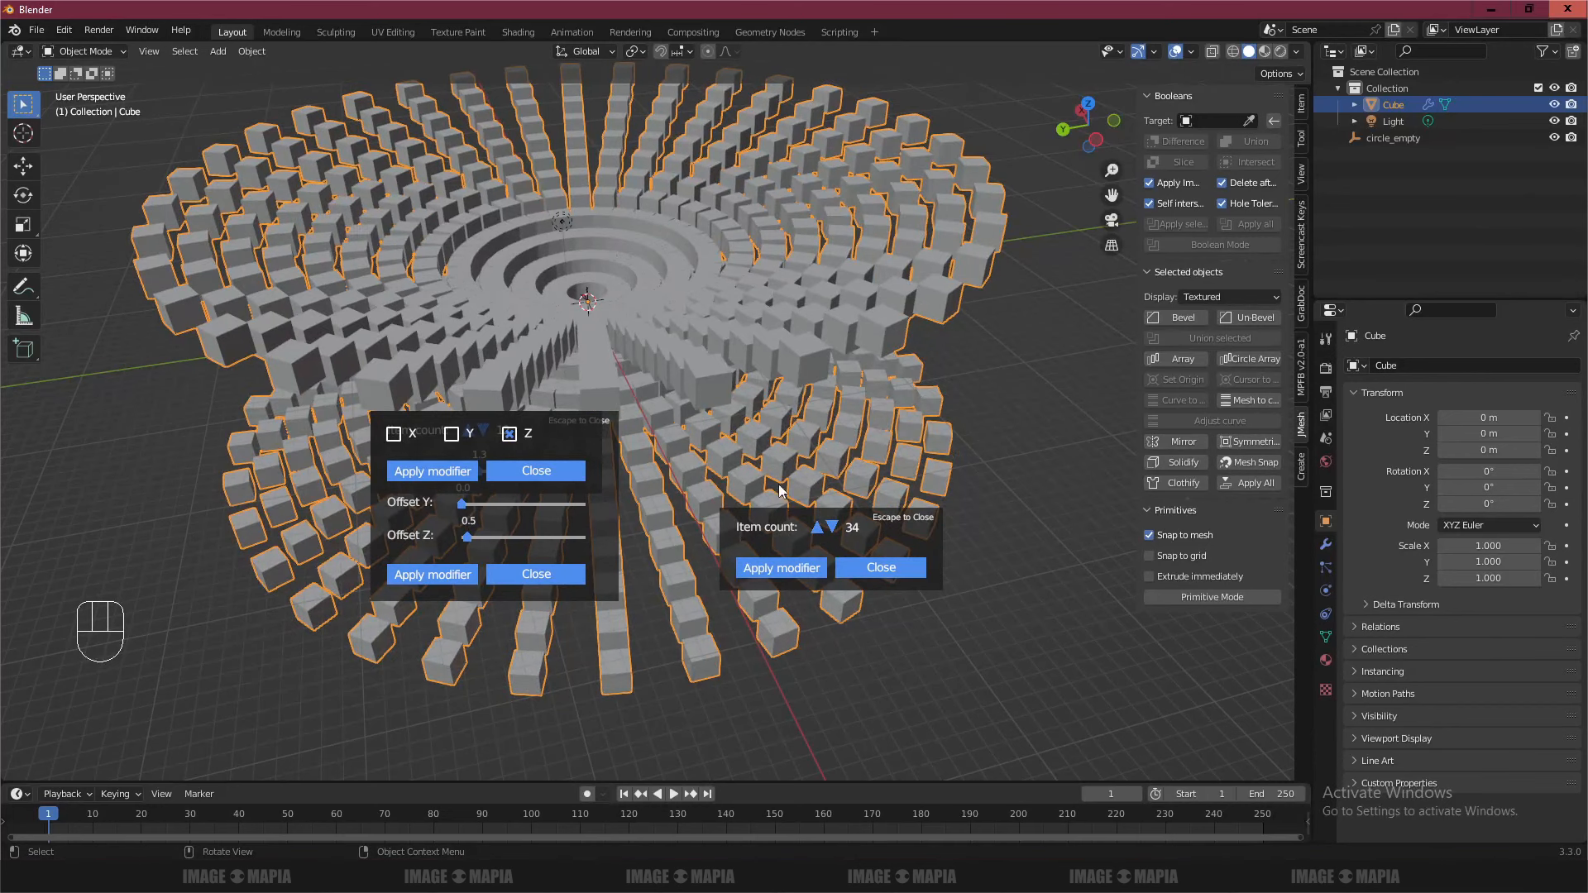
# - Move the mirror settings clear of the array settings and hide the sidebar to view the full pattern
pyautogui.moveTo(552, 429); pyautogui.dragTo(631, 685)
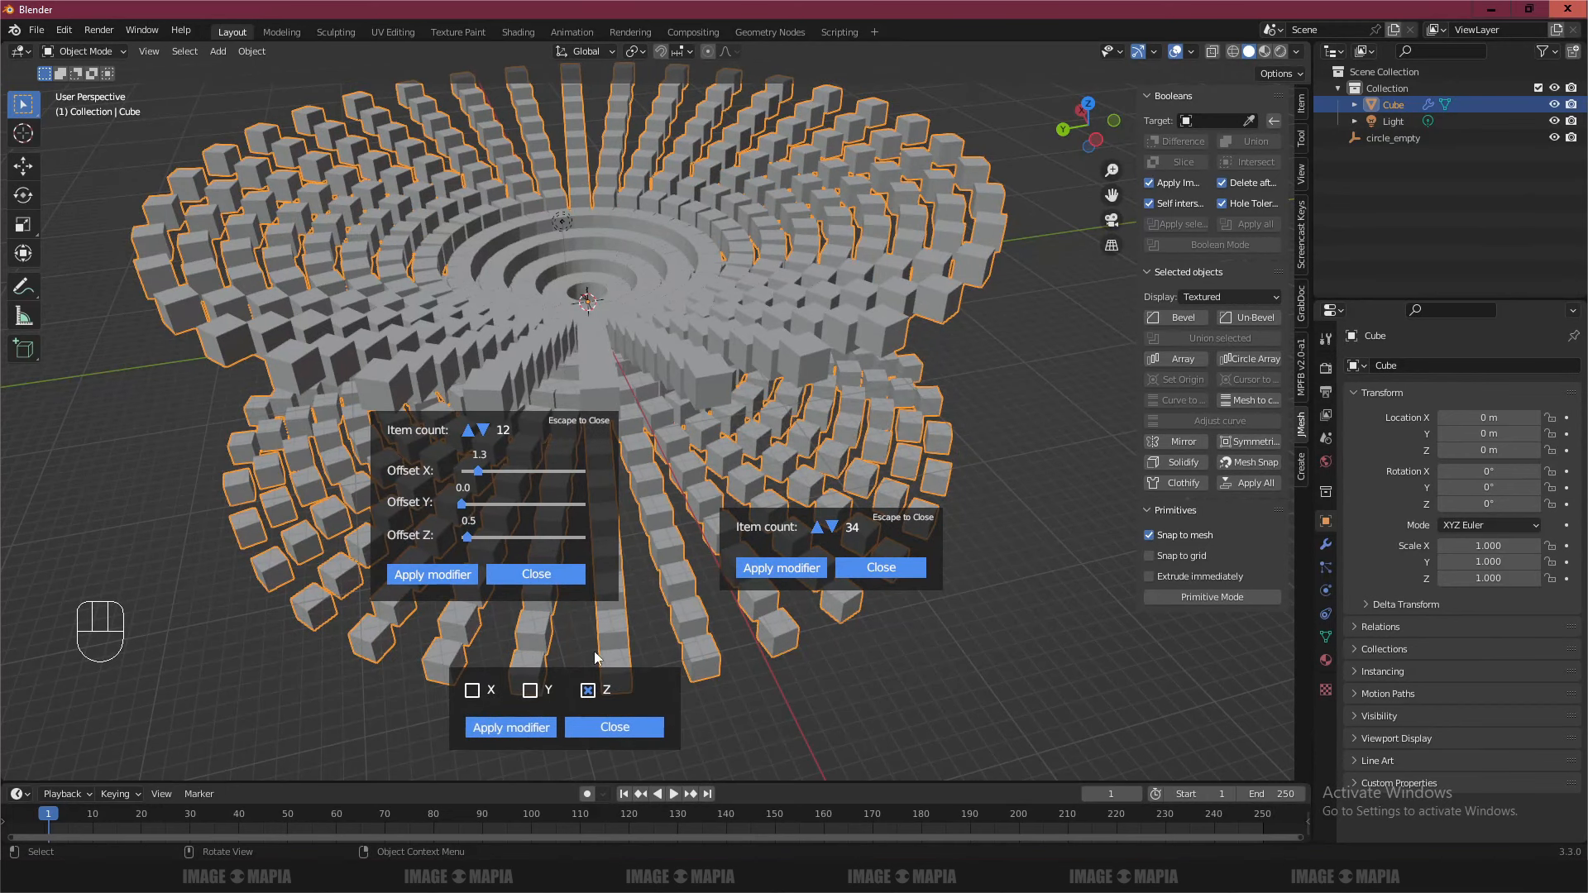
pyautogui.moveTo(467, 538); pyautogui.dragTo(468, 539)
pyautogui.moveTo(656, 498); pyautogui.dragTo(773, 479, button='middle')
pyautogui.scroll(2, 772, 473)
pyautogui.scroll(-1, 773, 478)
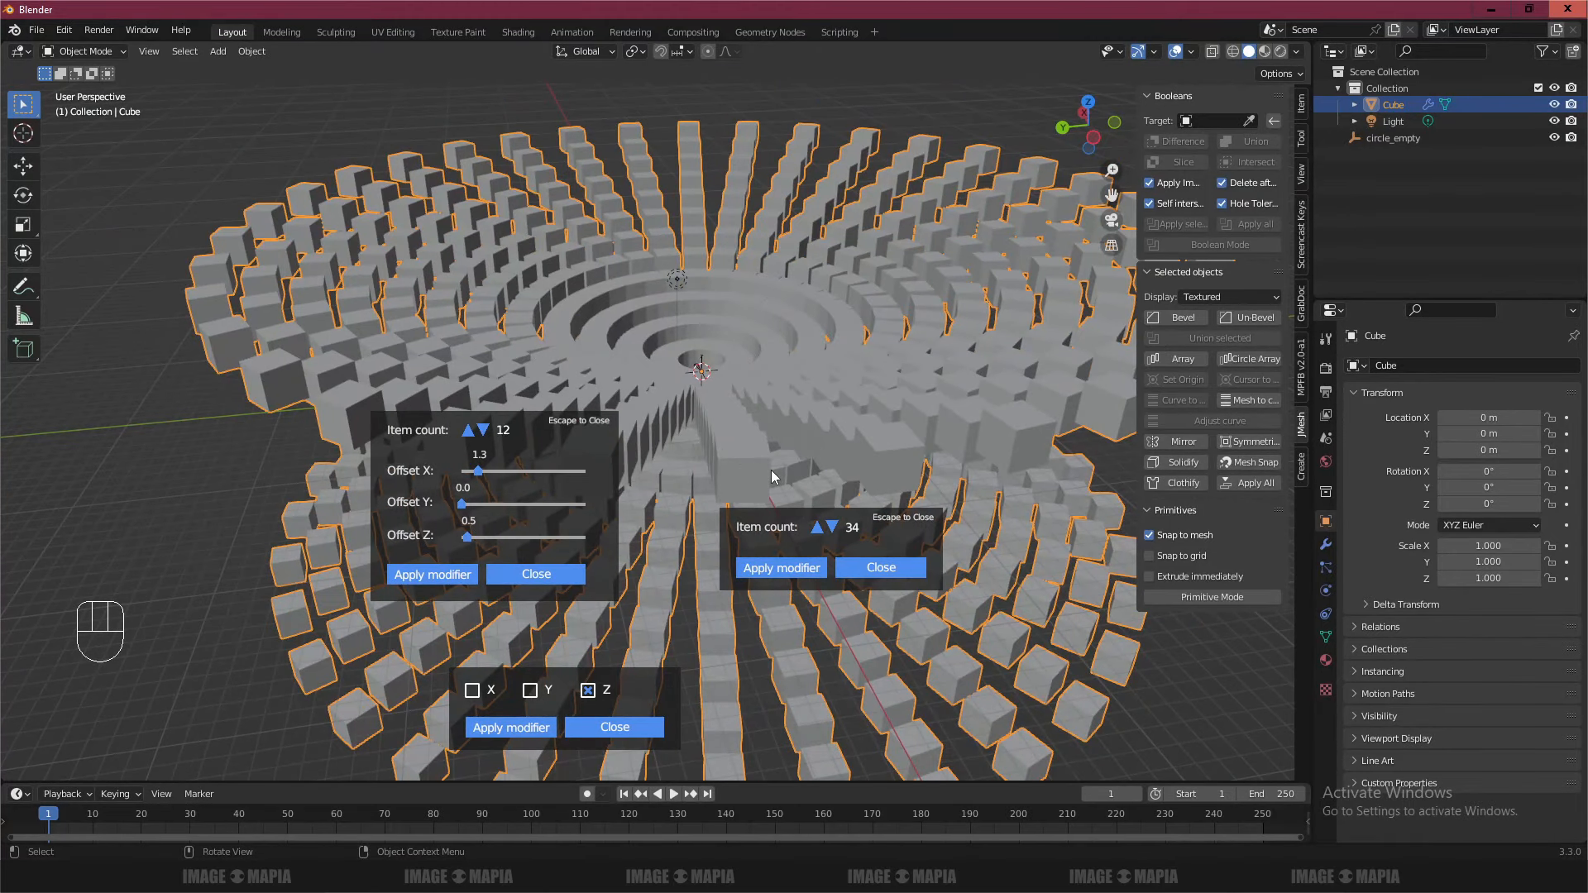
pyautogui.scroll(-1, 771, 470)
pyautogui.scroll(1, 771, 469)
pyautogui.moveTo(836, 461); pyautogui.dragTo(744, 445, button='middle')
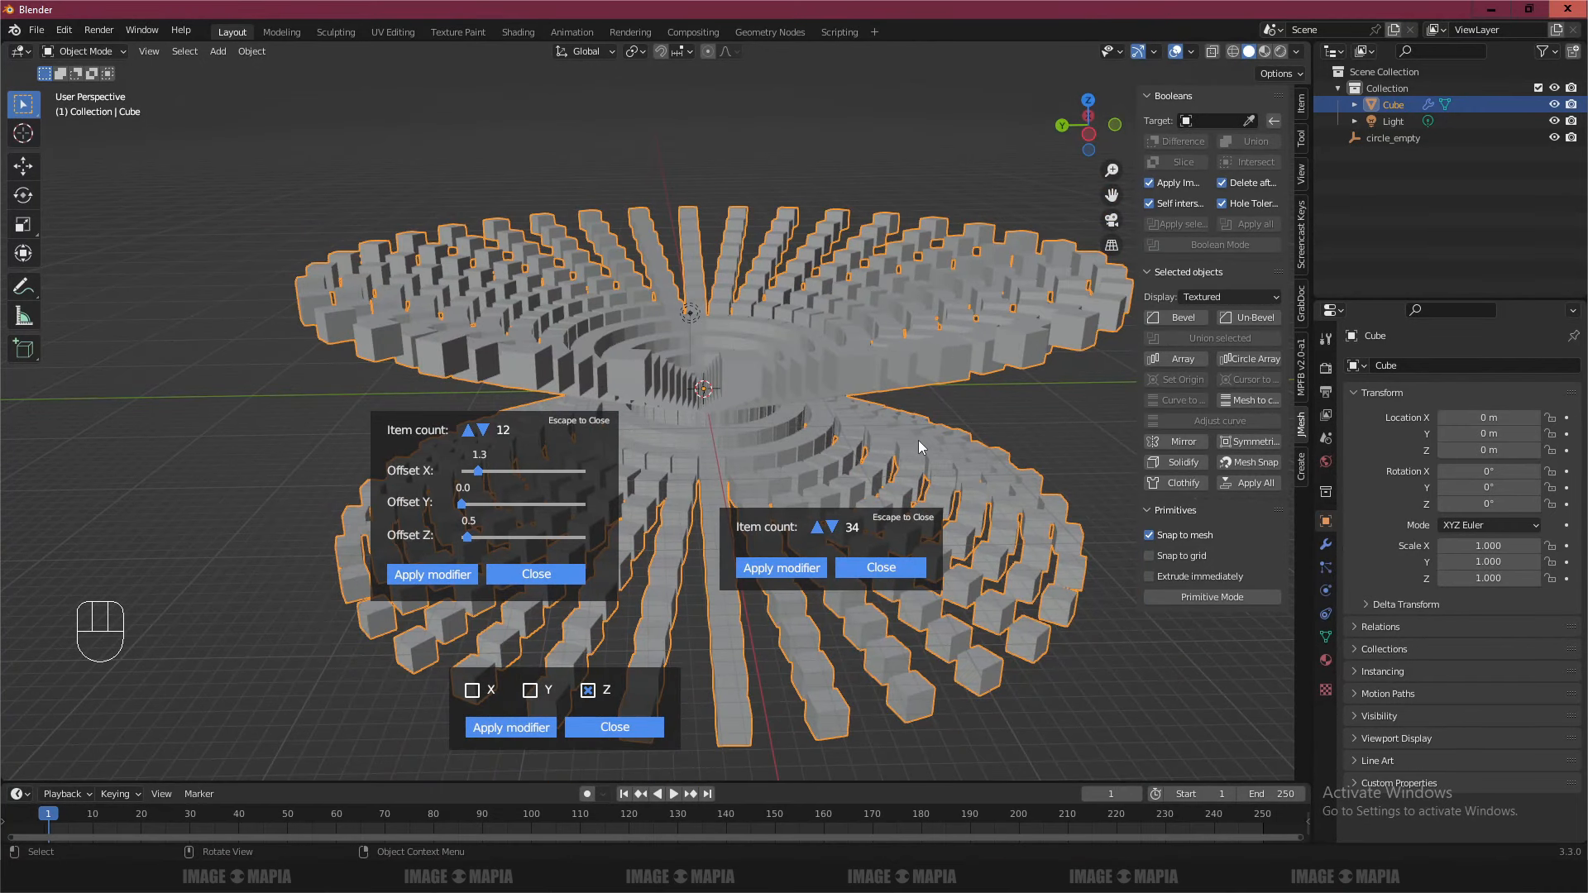
pyautogui.press('n')
pyautogui.moveTo(851, 436)
pyautogui.mouseDown(button='middle')
pyautogui.moveTo(823, 447)
pyautogui.moveTo(863, 434)
pyautogui.moveTo(832, 457)
pyautogui.moveTo(861, 447)
pyautogui.moveTo(851, 460)
pyautogui.moveTo(857, 418)
pyautogui.moveTo(880, 418)
pyautogui.moveTo(862, 423)
pyautogui.mouseUp(button='middle')
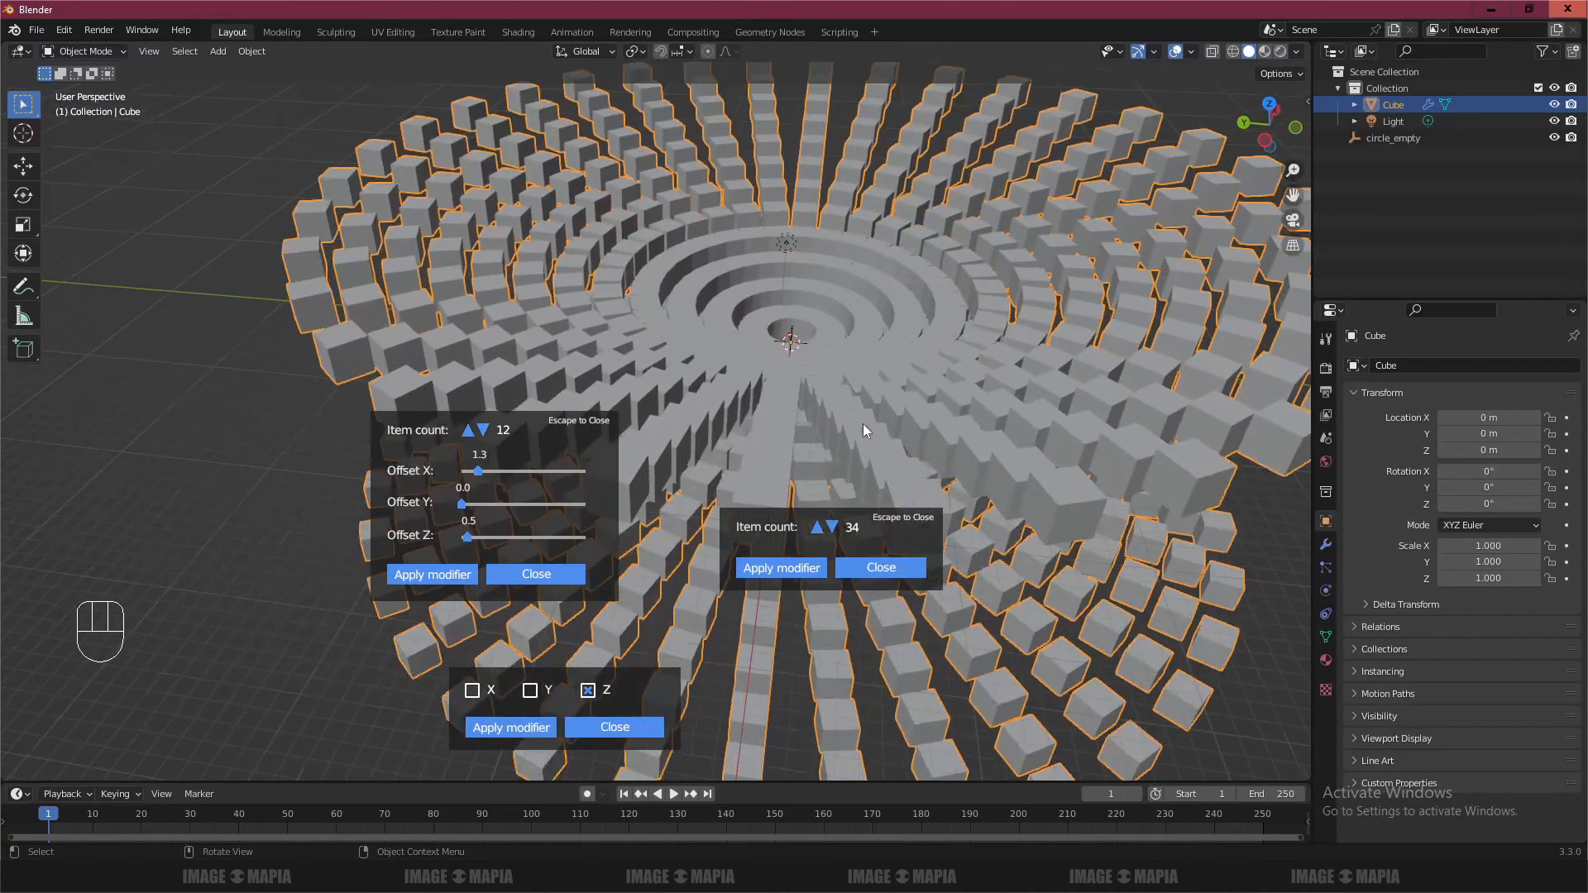
pyautogui.scroll(-1, 861, 424)
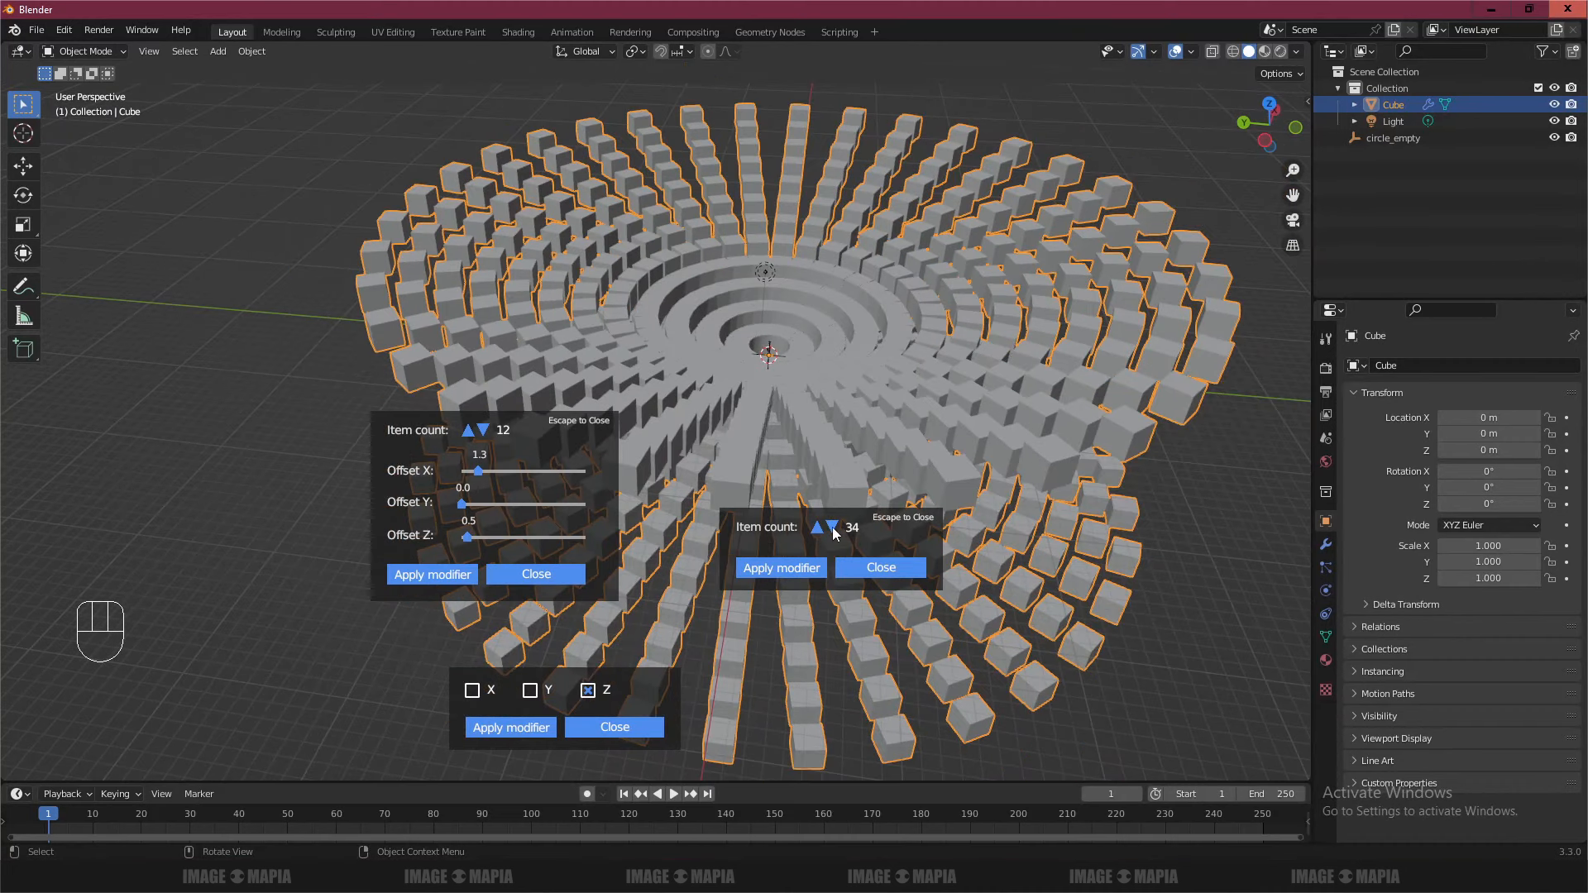
# - Increase the circle array's item count to 50
pyautogui.click(821, 526)
pyautogui.click(821, 526)
pyautogui.click(821, 526)
pyautogui.click(821, 526)
pyautogui.click(822, 526)
pyautogui.click(821, 526)
pyautogui.click(821, 526)
pyautogui.click(822, 526)
pyautogui.click(821, 527)
pyautogui.click(821, 527)
pyautogui.click(821, 527)
pyautogui.click(822, 527)
pyautogui.click(822, 527)
pyautogui.click(821, 527)
pyautogui.click(821, 527)
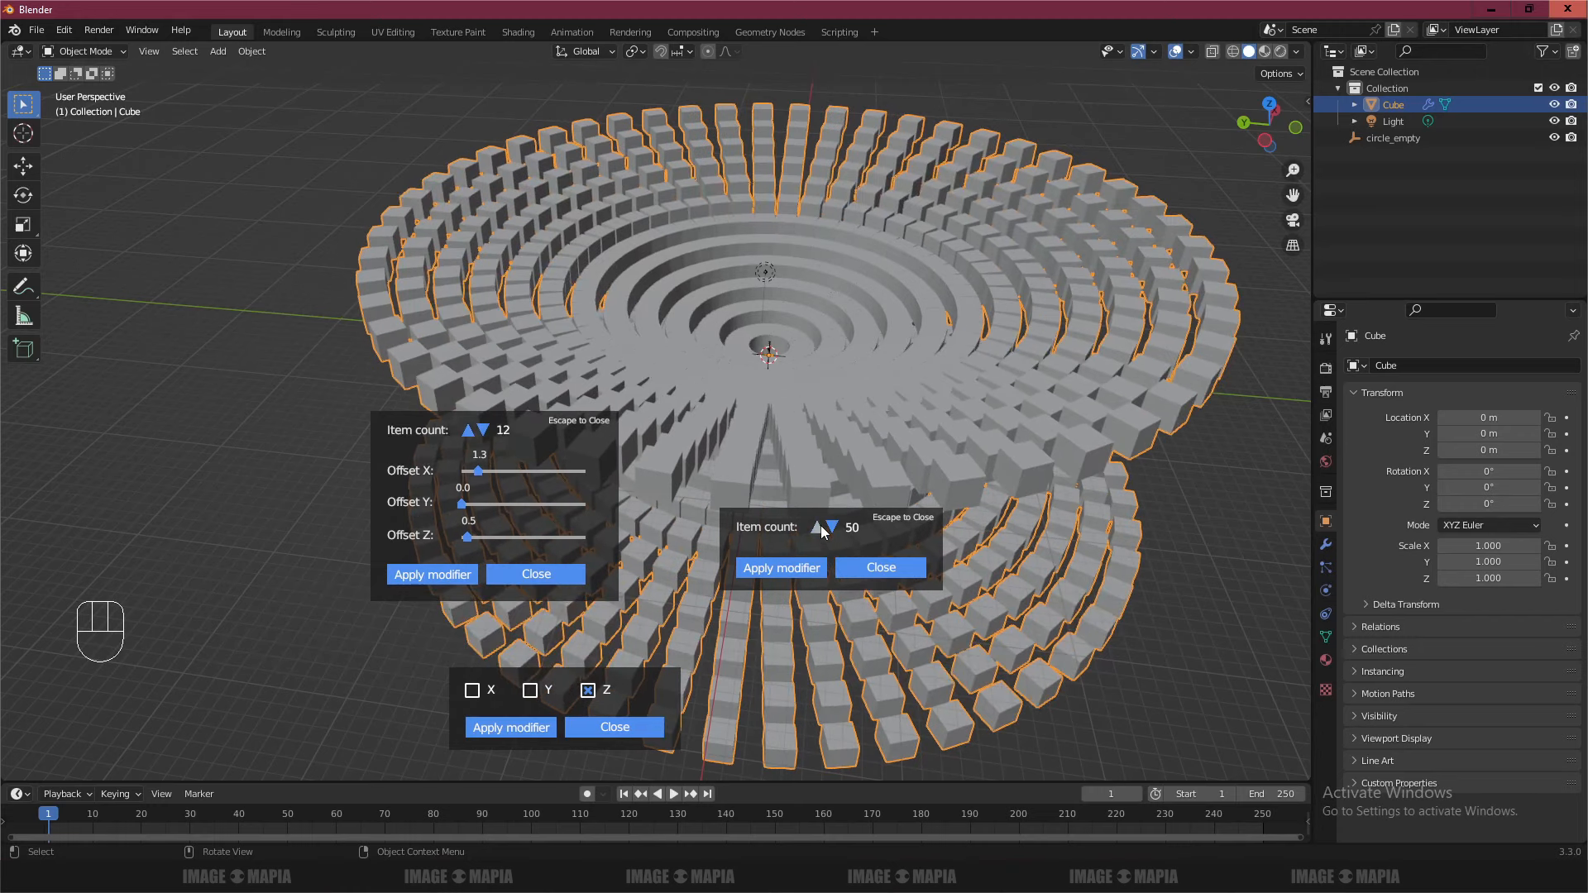
pyautogui.moveTo(809, 476); pyautogui.dragTo(820, 546, button='middle')
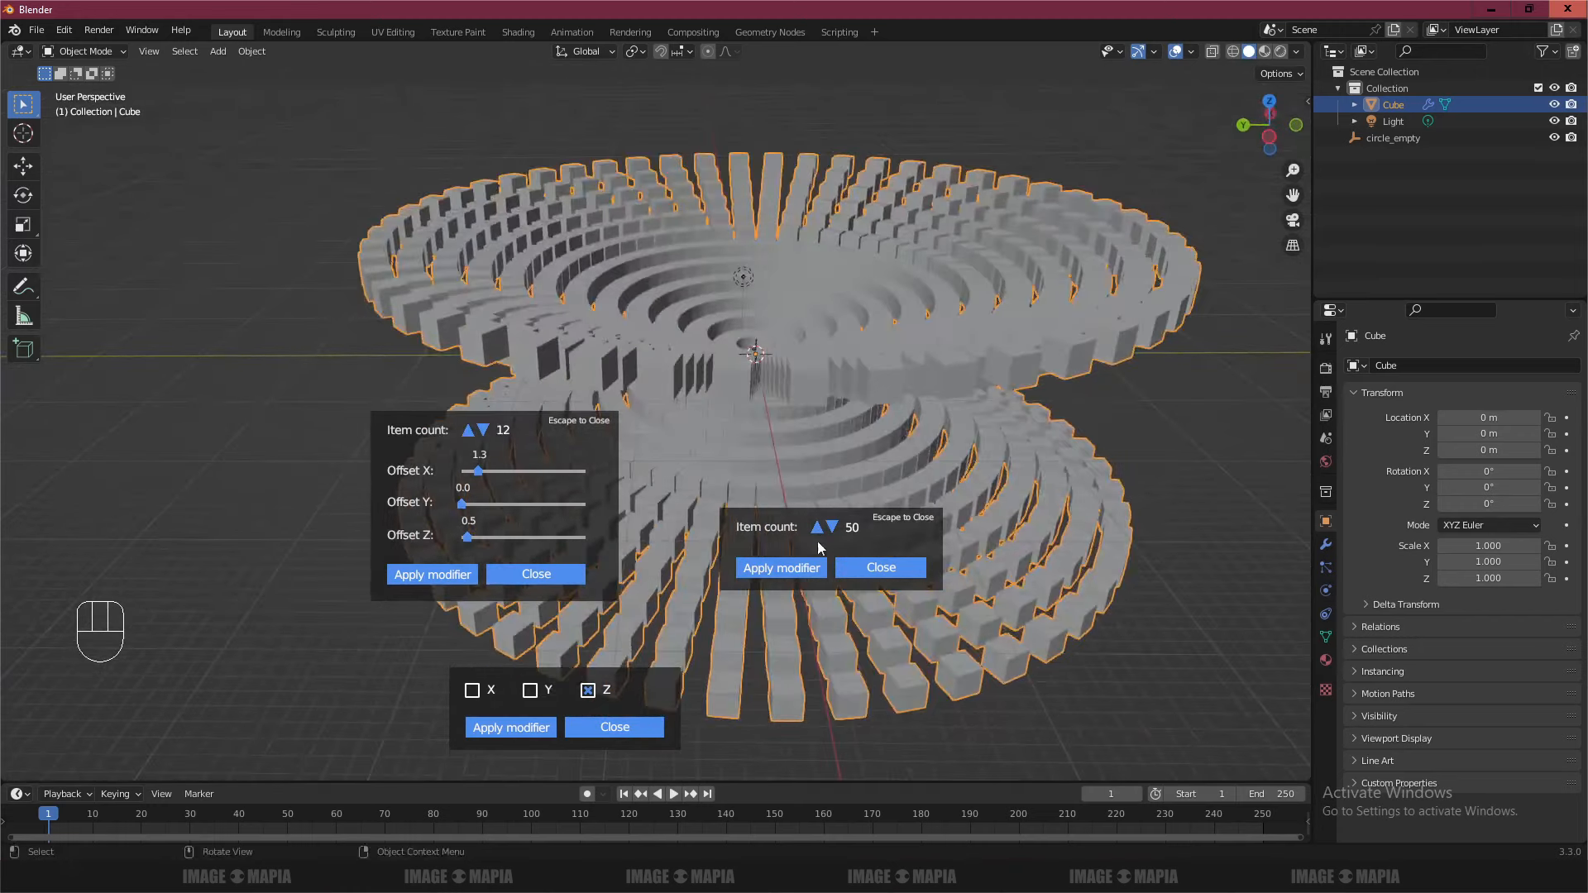
pyautogui.click(832, 528)
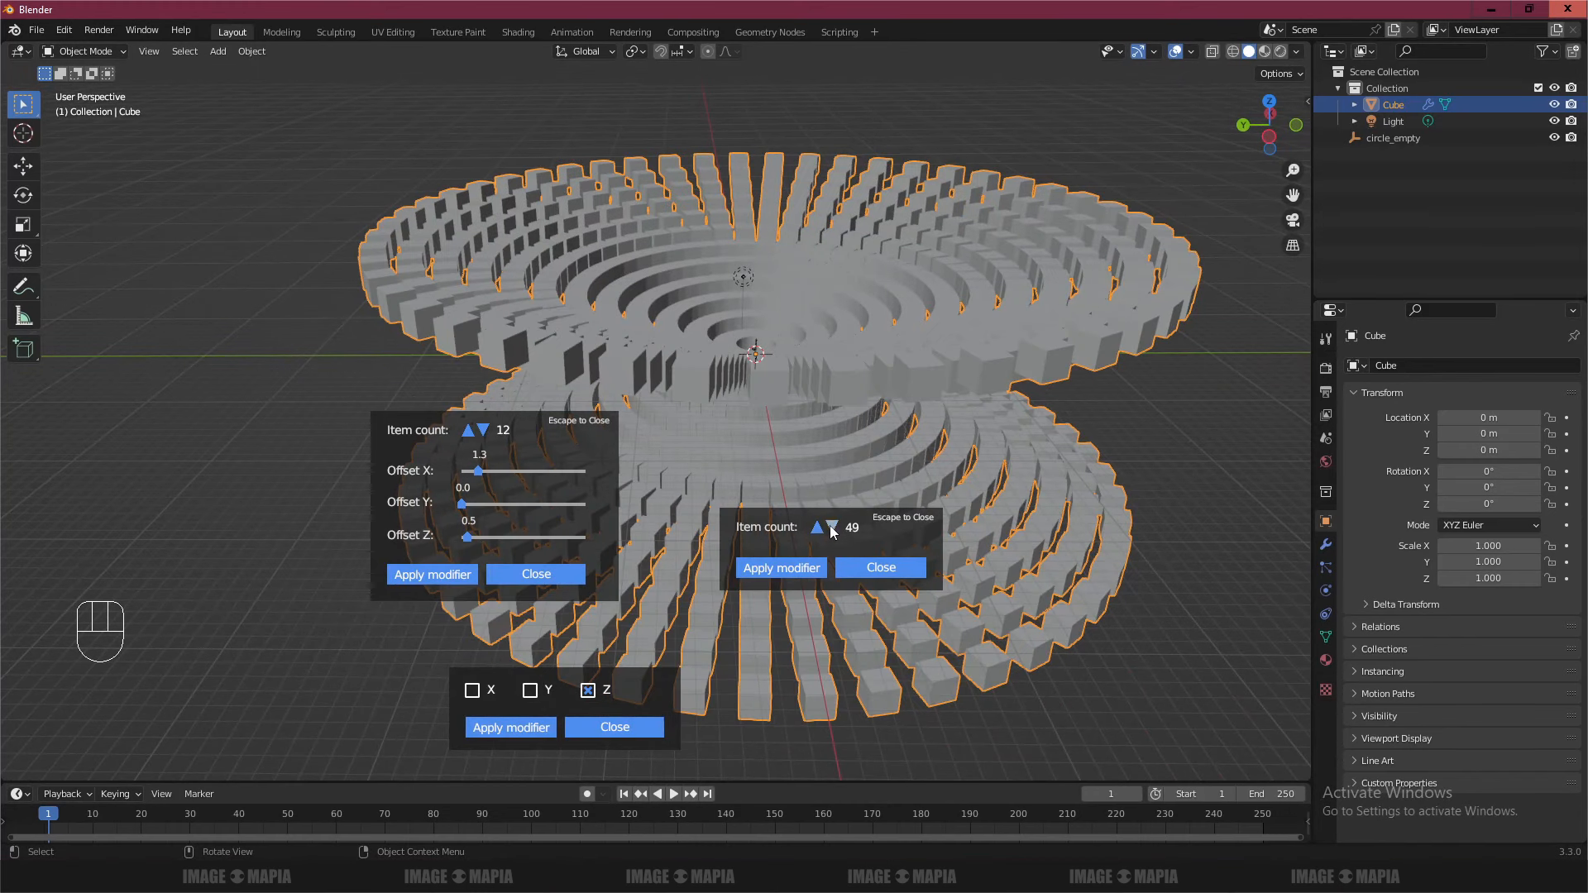
pyautogui.click(818, 526)
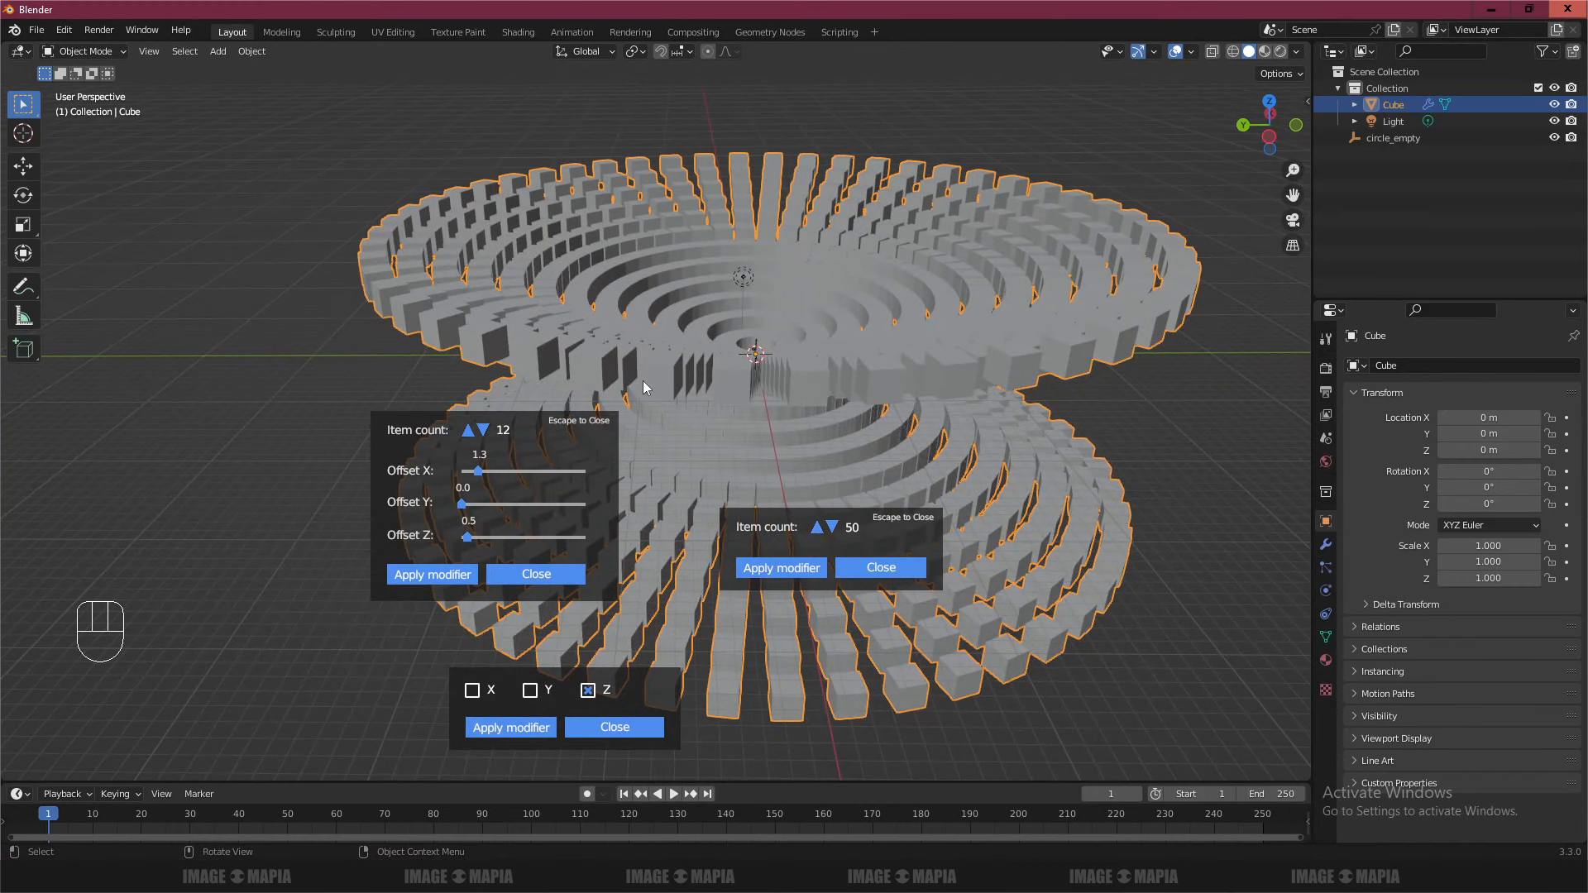
# - Set the linear array's offsets to 1.5 in X and 0.3 in Z
pyautogui.moveTo(695, 385); pyautogui.dragTo(698, 374, button='middle')
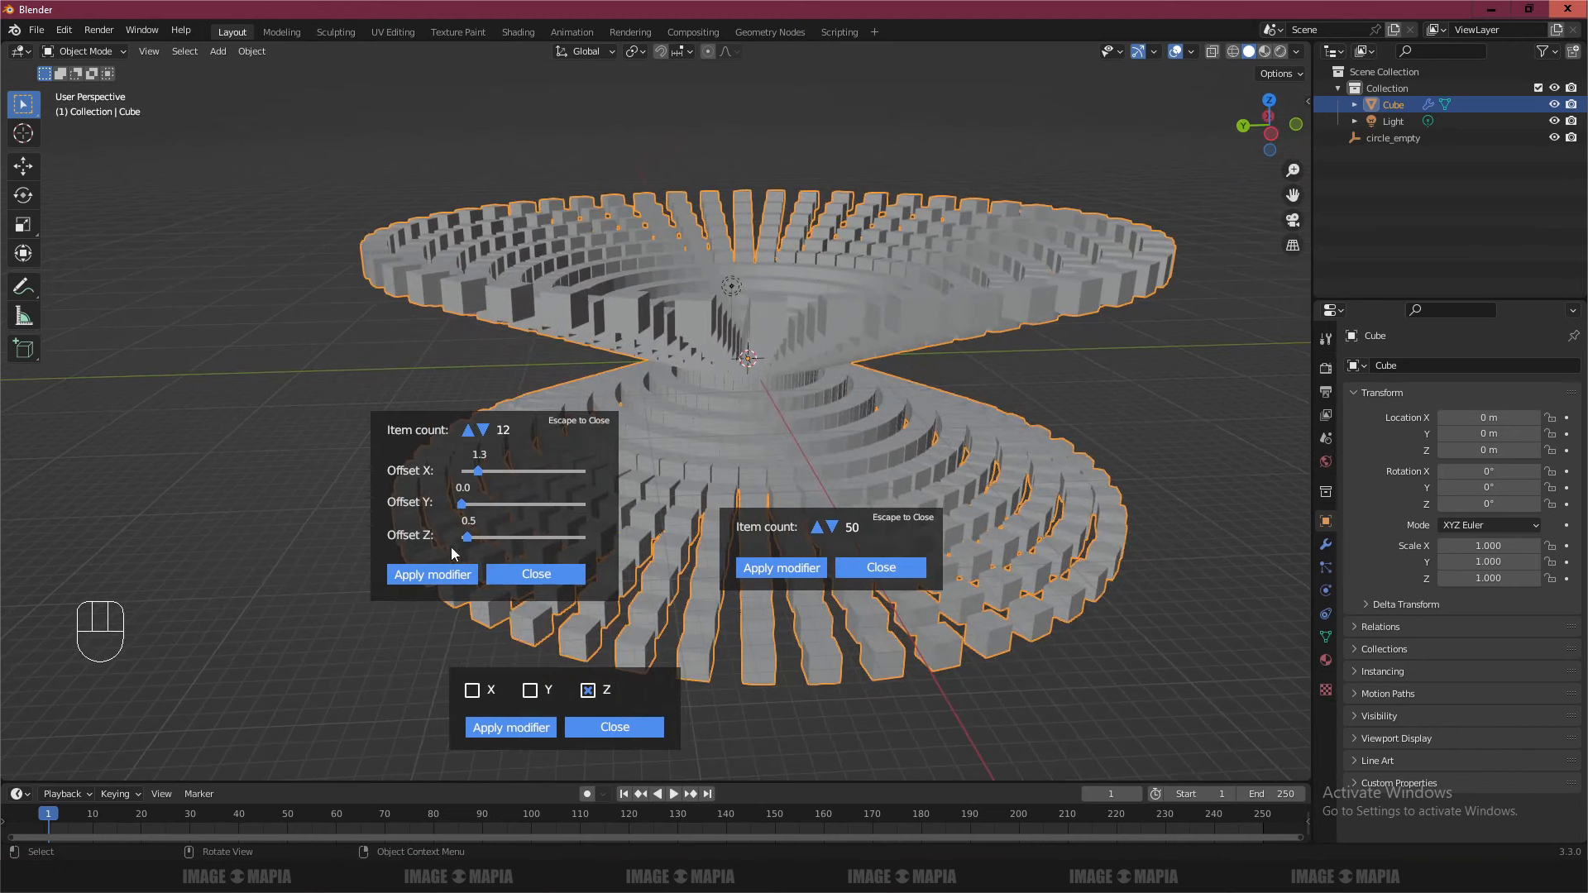
pyautogui.moveTo(466, 537); pyautogui.dragTo(466, 537)
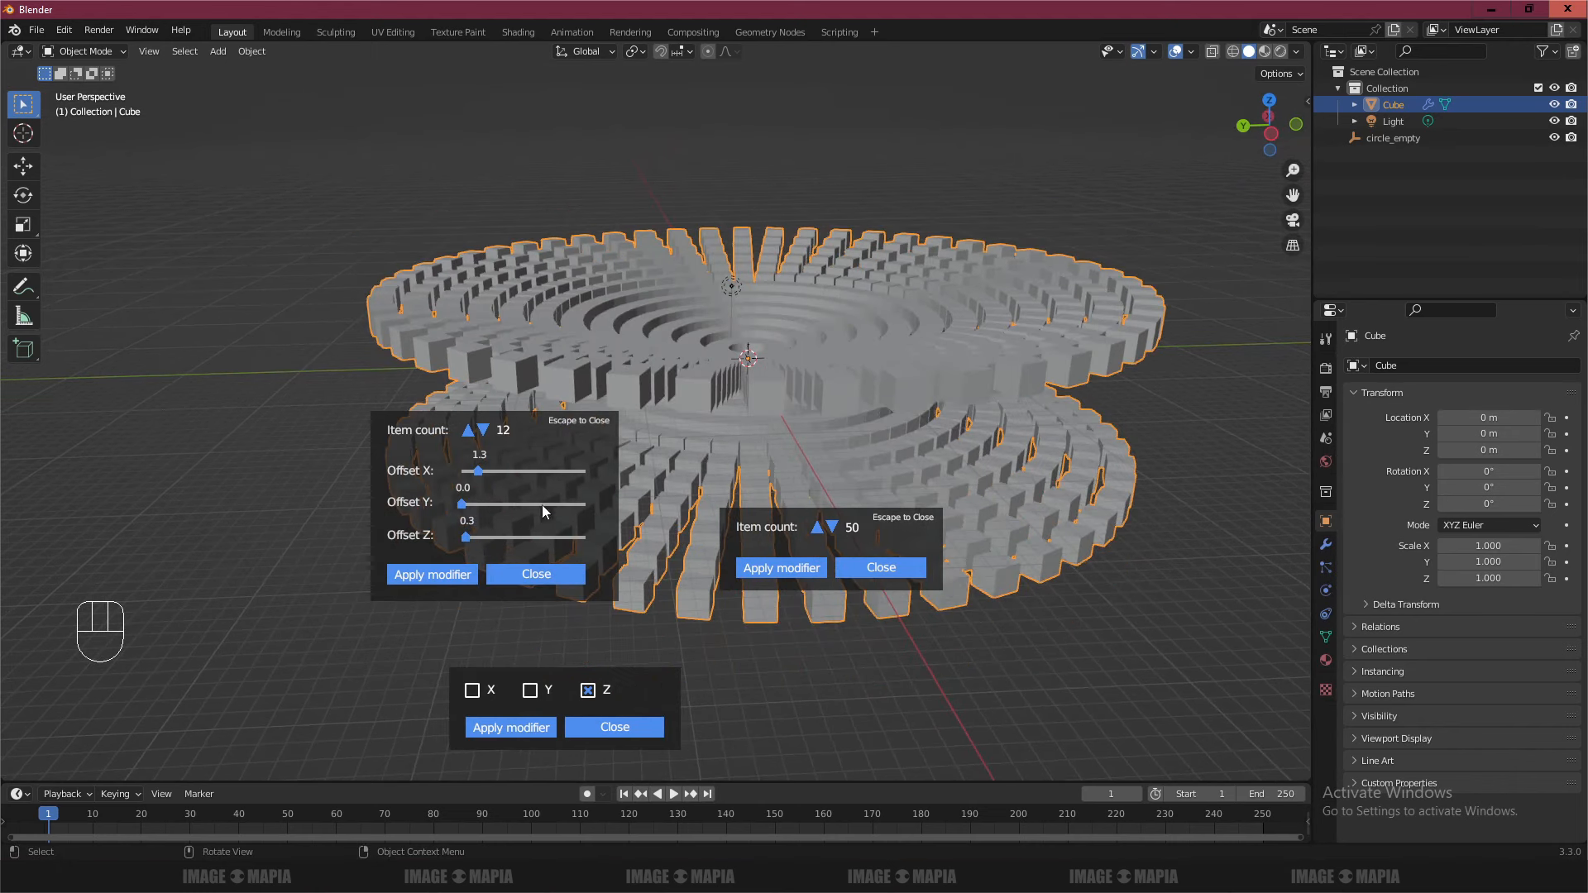
pyautogui.moveTo(698, 435); pyautogui.dragTo(688, 498, button='middle')
pyautogui.moveTo(462, 539); pyautogui.dragTo(473, 542)
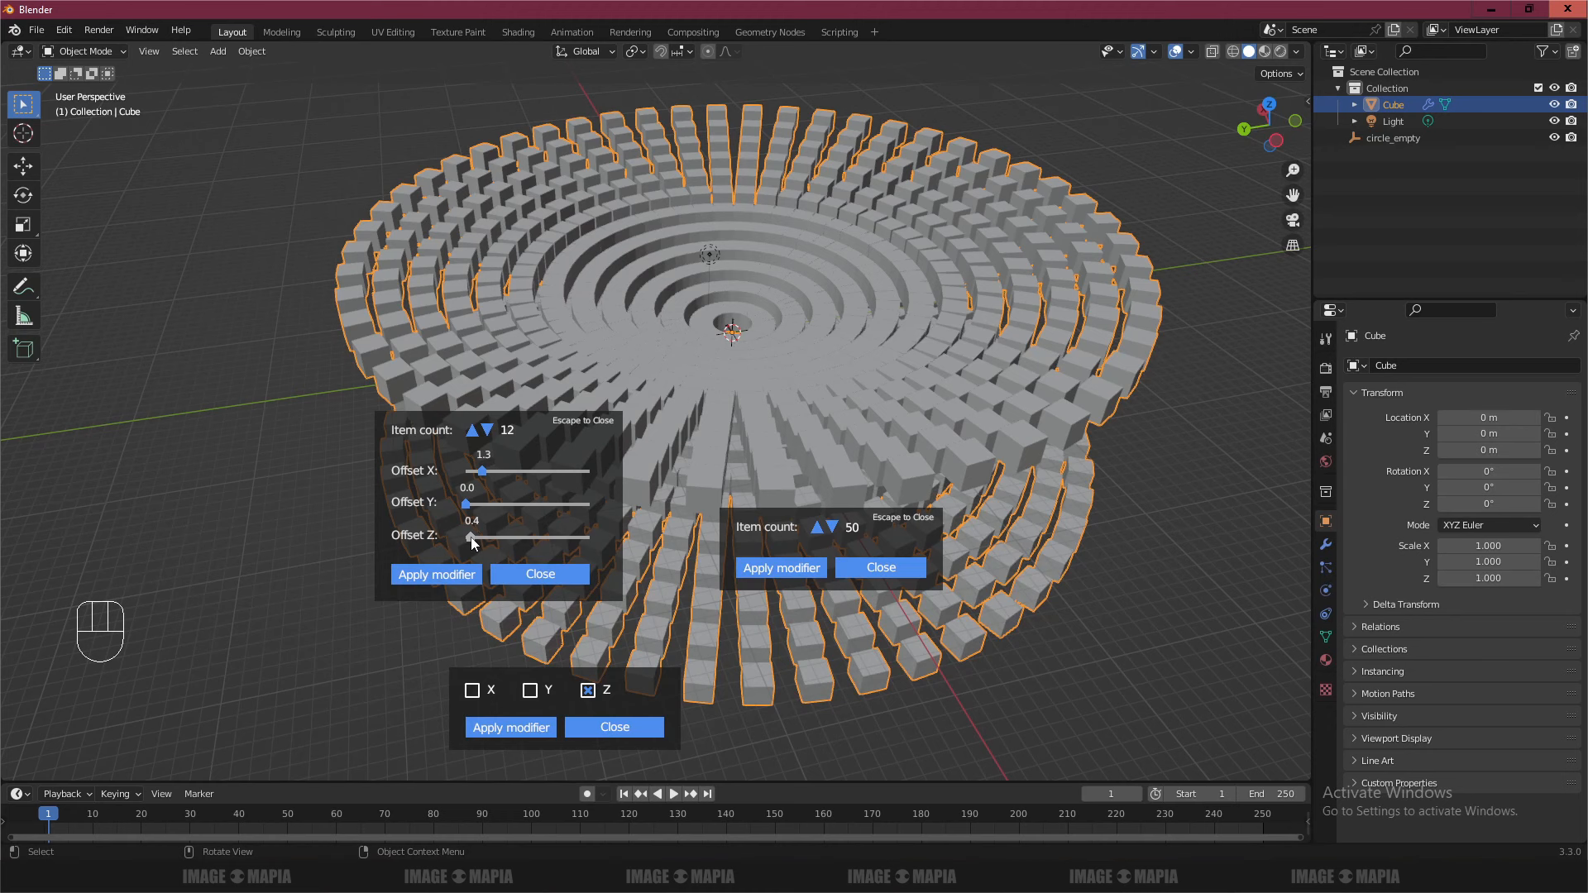
pyautogui.moveTo(472, 539); pyautogui.dragTo(469, 539)
pyautogui.moveTo(480, 474); pyautogui.dragTo(486, 474)
pyautogui.moveTo(485, 474); pyautogui.dragTo(741, 395, button='middle')
pyautogui.scroll(-1, 741, 395)
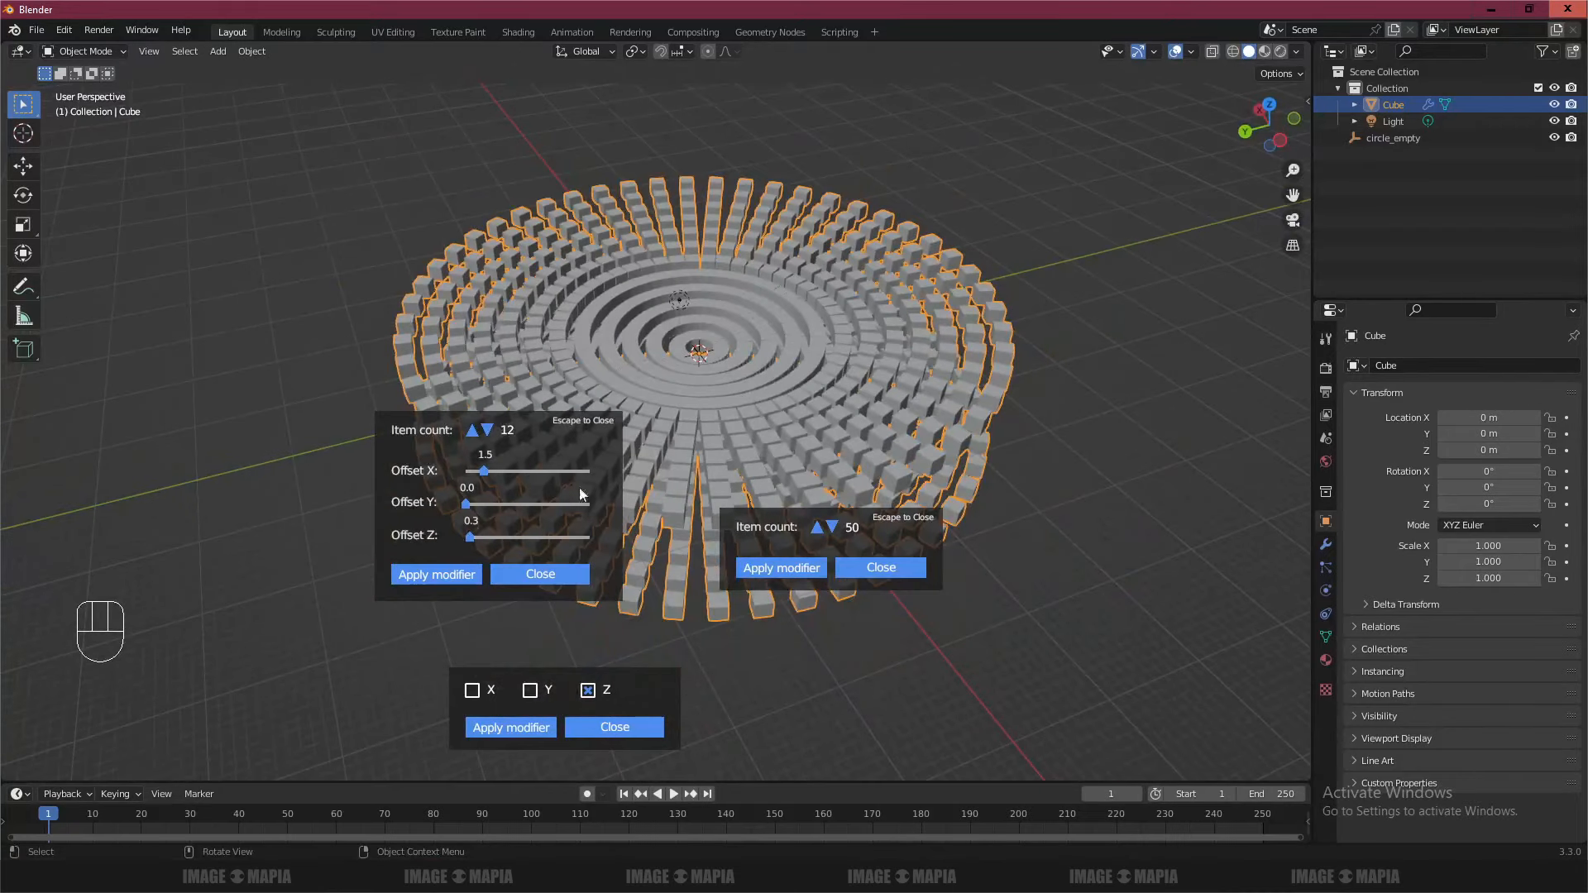
# - Close the array, circle array and mirror settings without applying the modifiers, and deselect the cube pattern
pyautogui.click(524, 571)
pyautogui.click(862, 575)
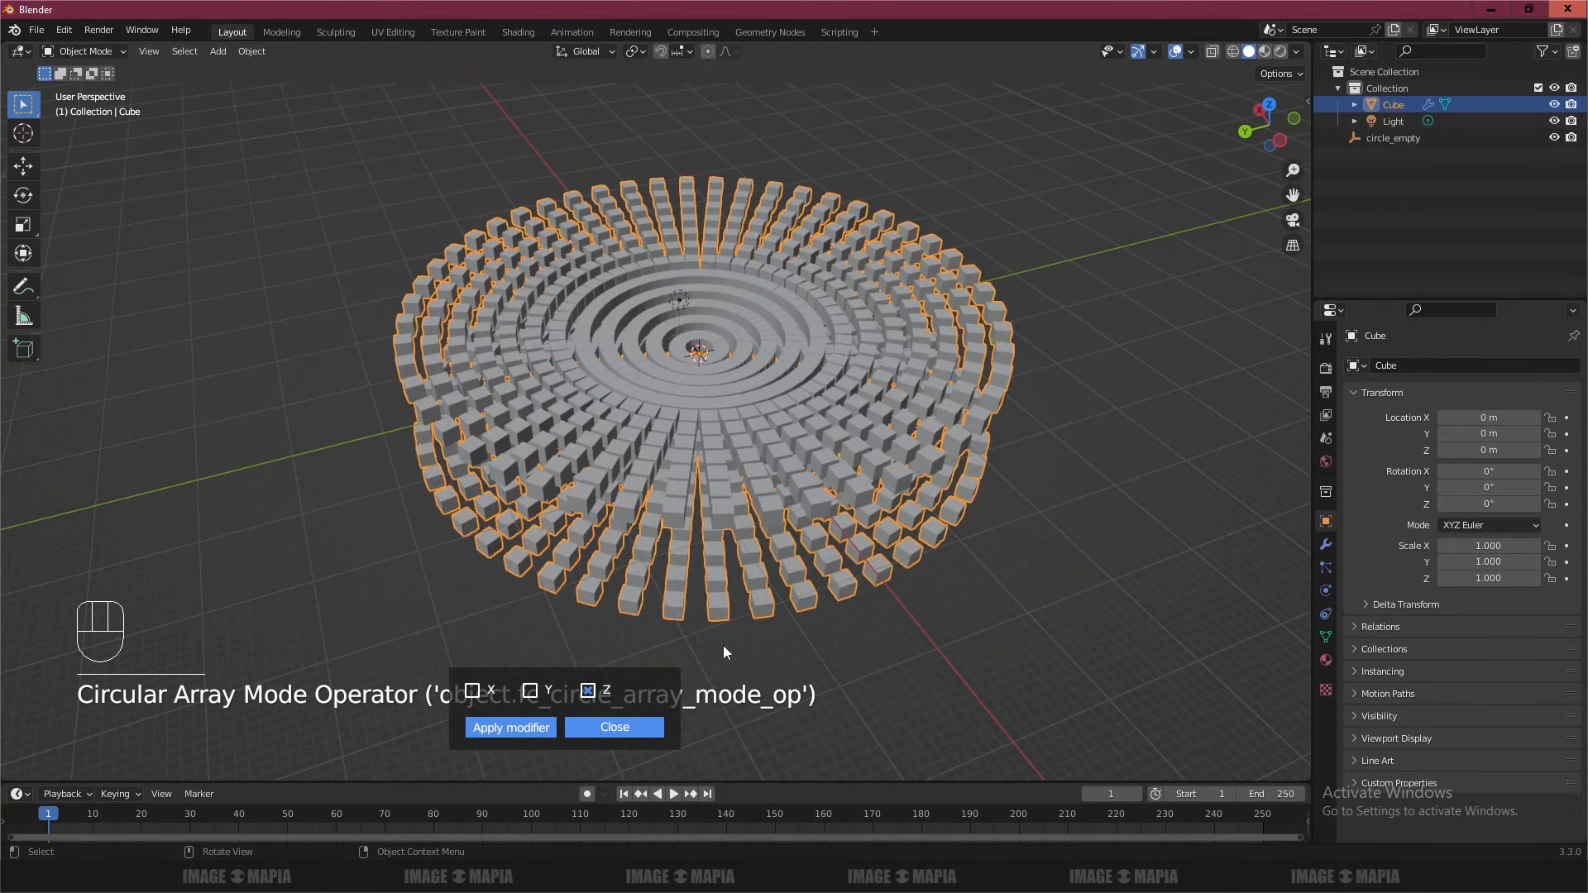
pyautogui.click(617, 731)
pyautogui.moveTo(656, 514); pyautogui.dragTo(649, 479, button='middle')
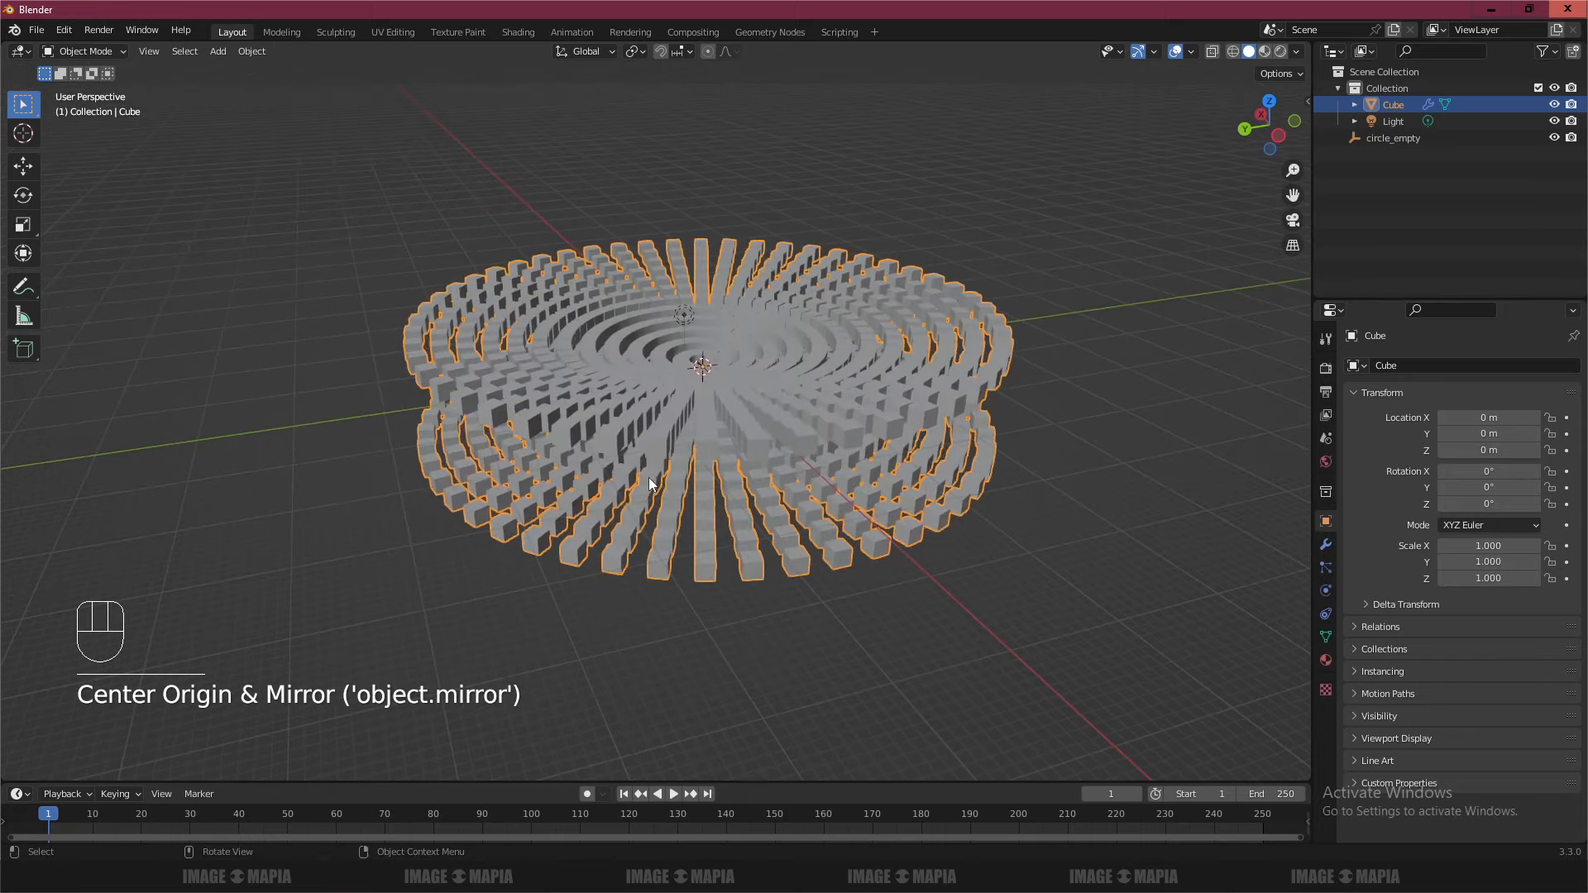
pyautogui.press('a')
pyautogui.click(1053, 354)
pyautogui.moveTo(816, 444); pyautogui.dragTo(846, 496, button='middle')
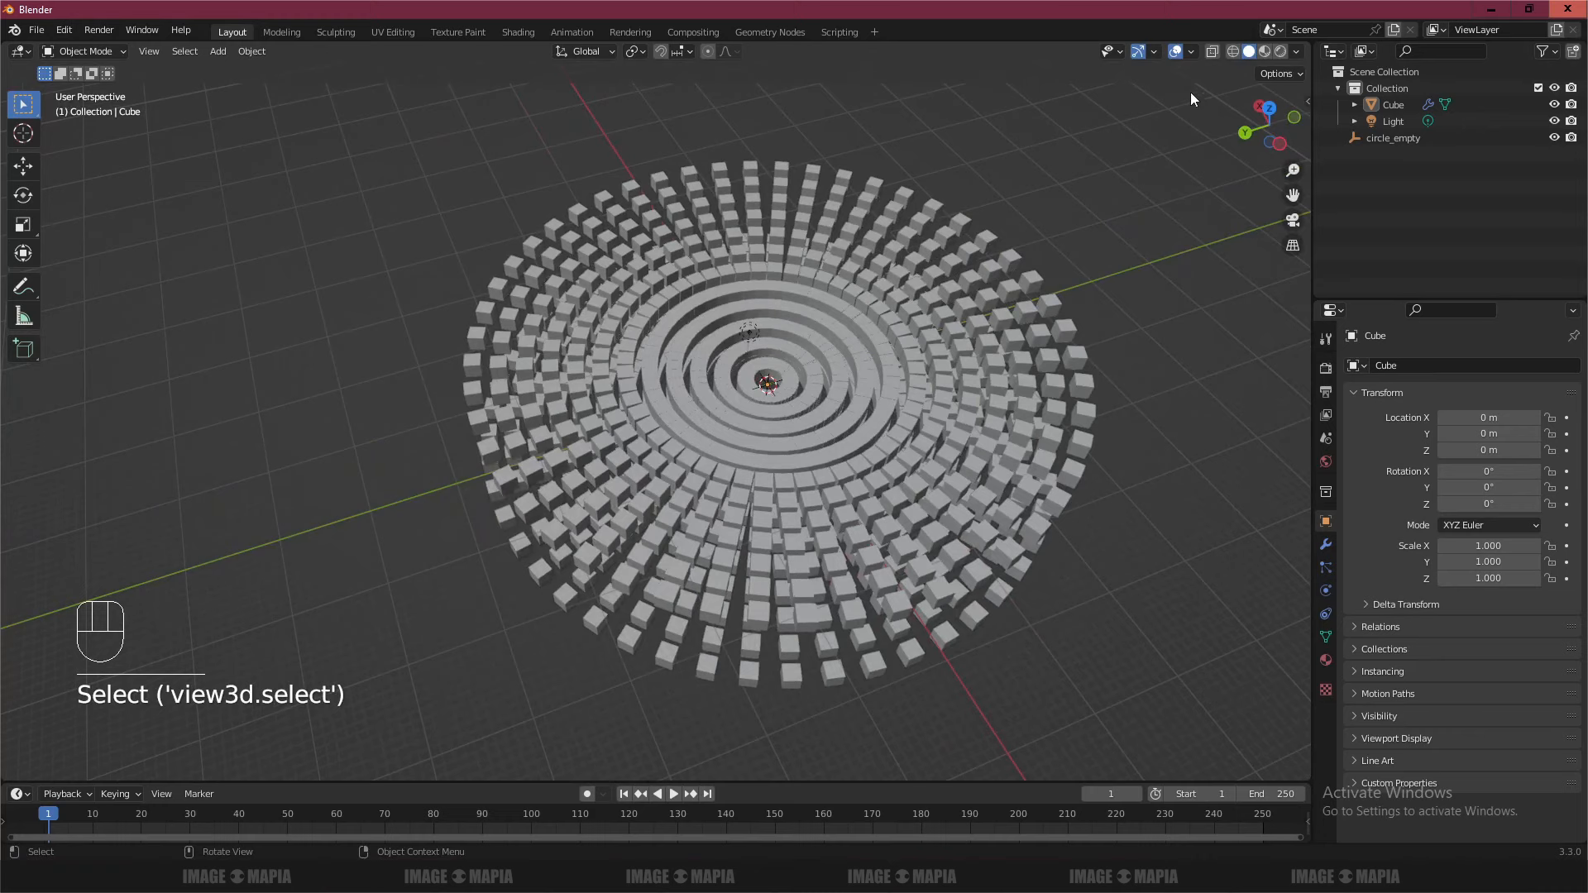
# - Hide the viewport overlays and toolbar, and maximize the 3D viewport with the cube pattern centred
pyautogui.click(1176, 51)
pyautogui.moveTo(829, 436); pyautogui.dragTo(783, 420, button='middle')
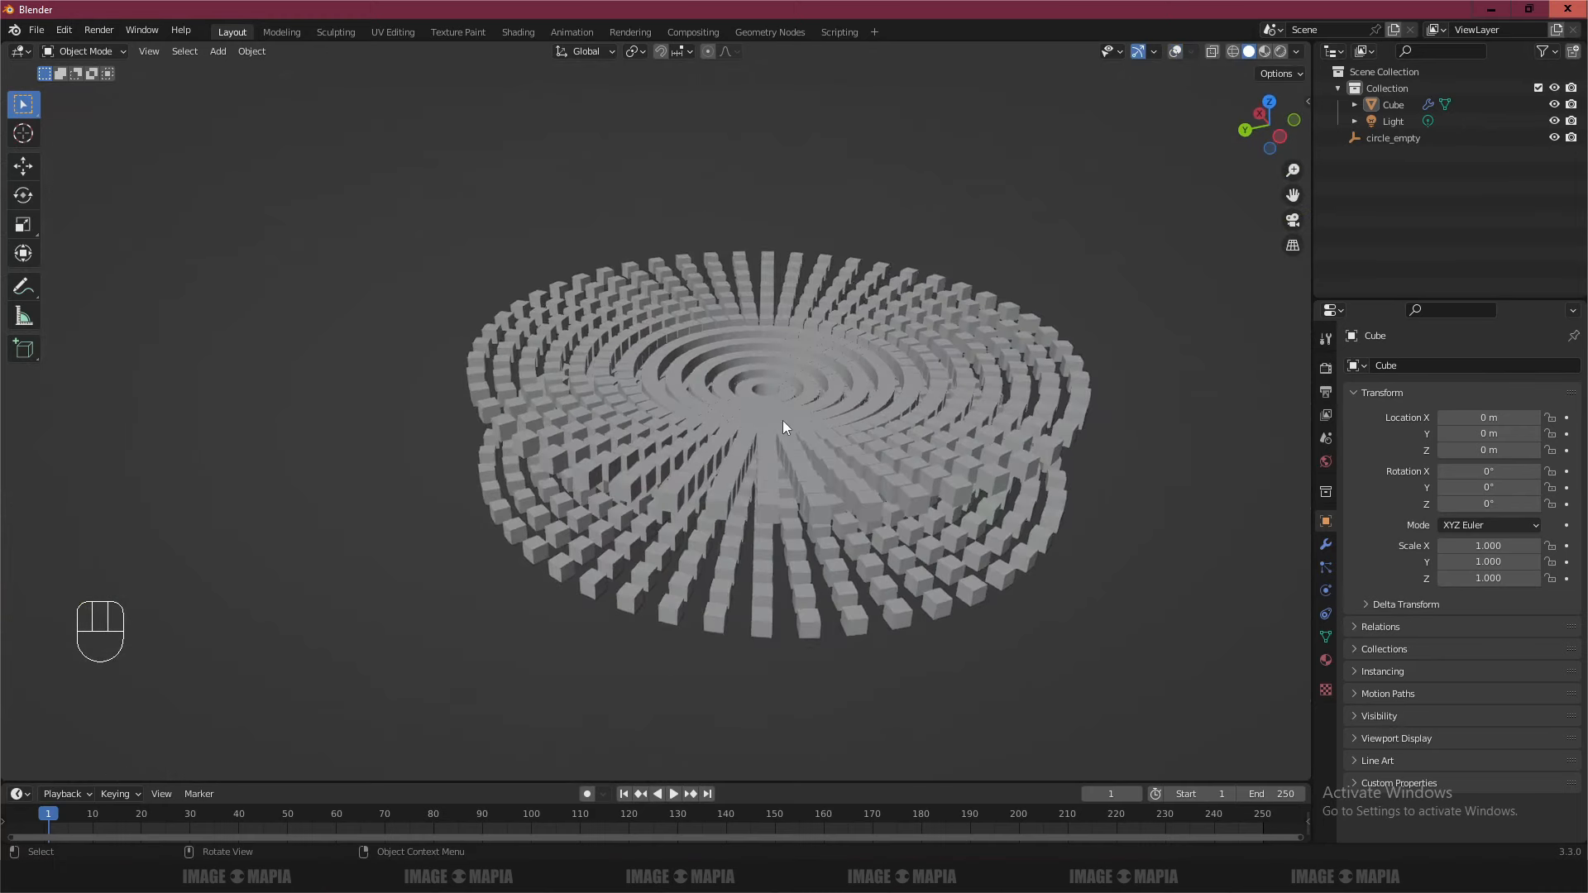
pyautogui.scroll(3, 787, 430)
pyautogui.press('t')
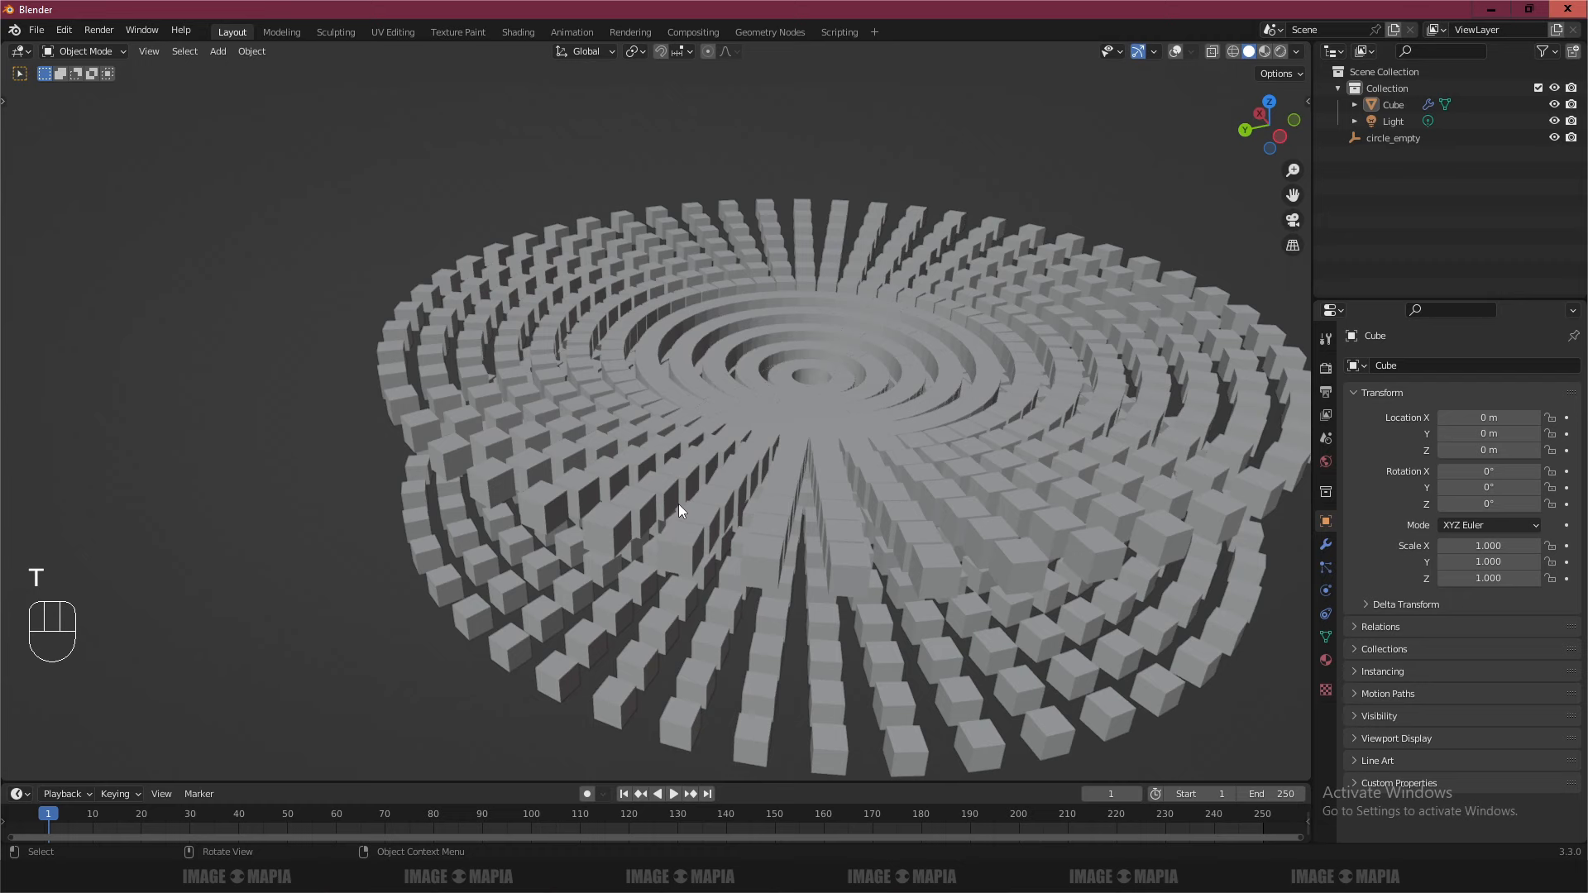
pyautogui.hotkey('ctrl', 'space')
pyautogui.keyDown('shift'); pyautogui.moveTo(805, 396); pyautogui.dragTo(756, 415, button='middle'); pyautogui.keyUp('shift')
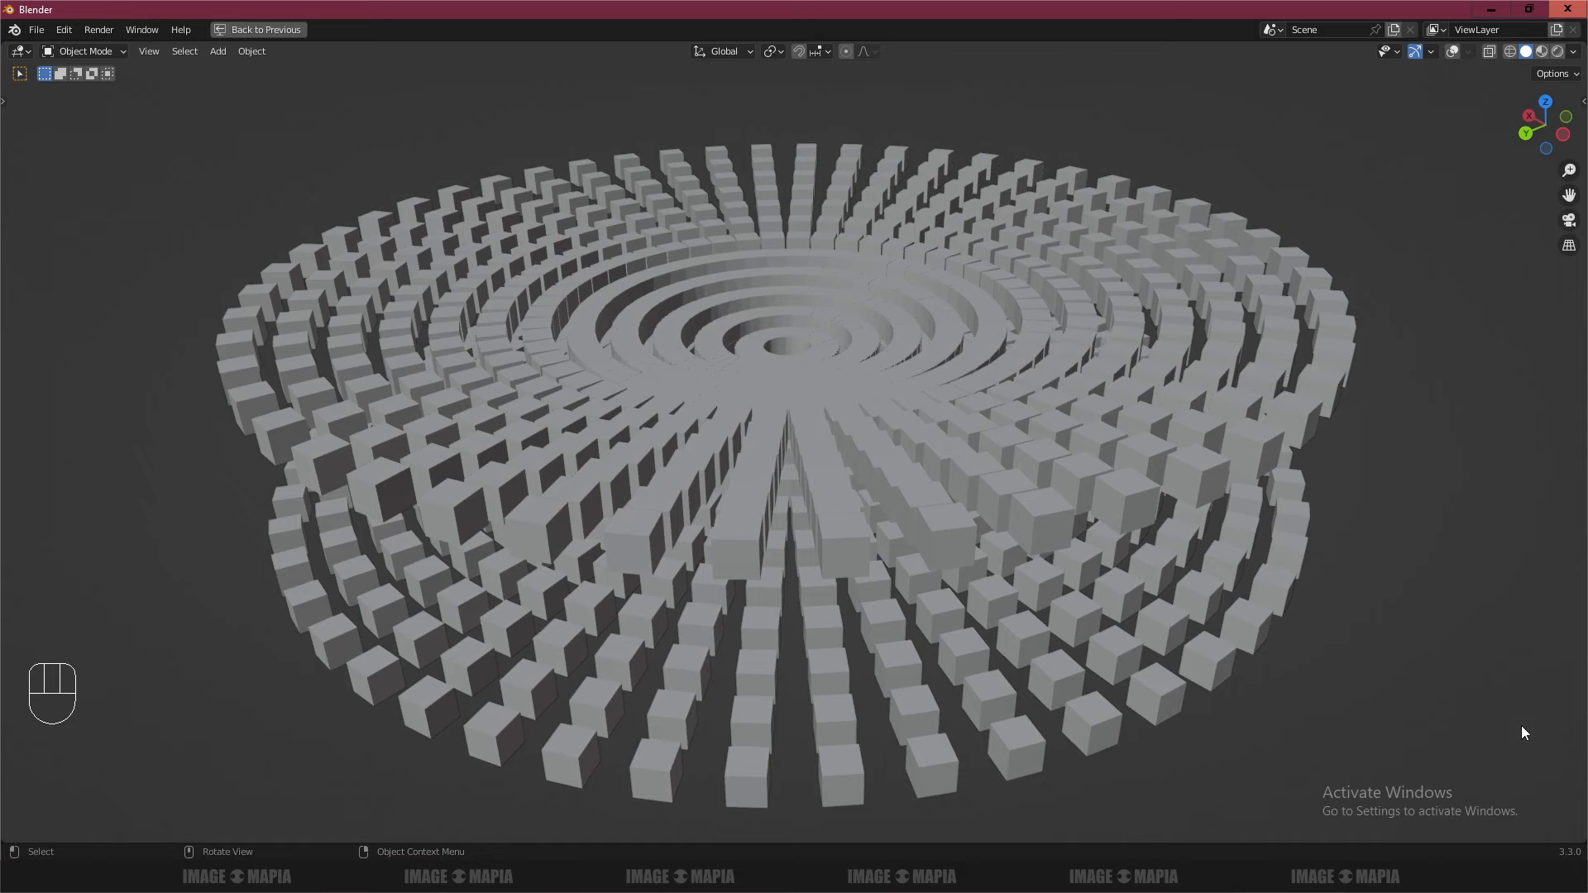
# - Switch to the TEXT.txt note in Notepad and add the line "this is just simple but it looks nice" below "how to use jmesh"
pyautogui.hotkey('alt', 'Tab')
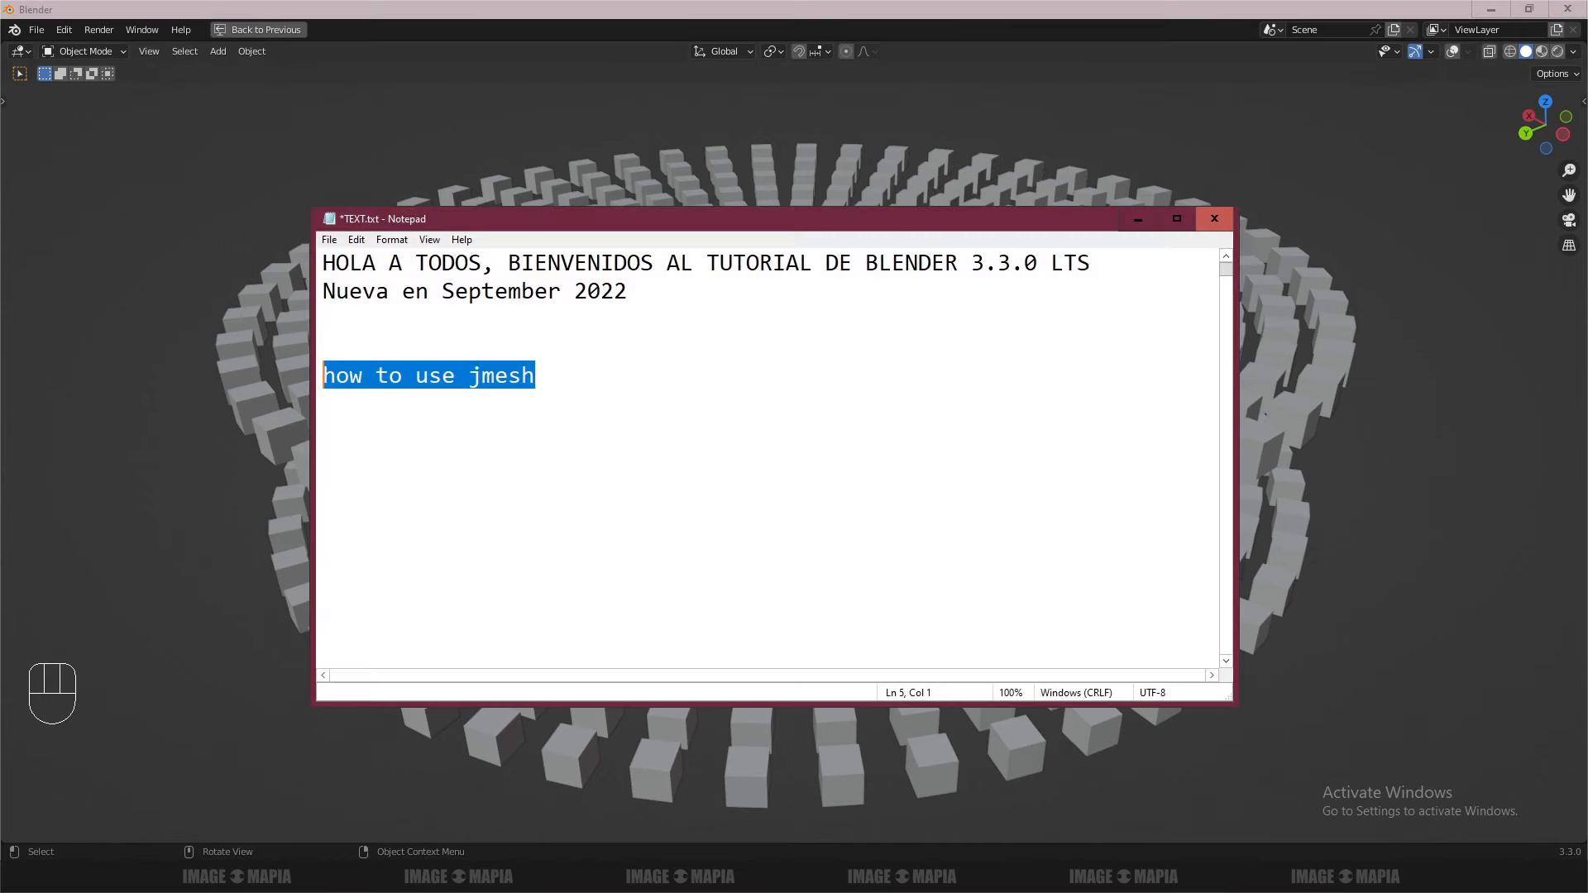
pyautogui.click(558, 385)
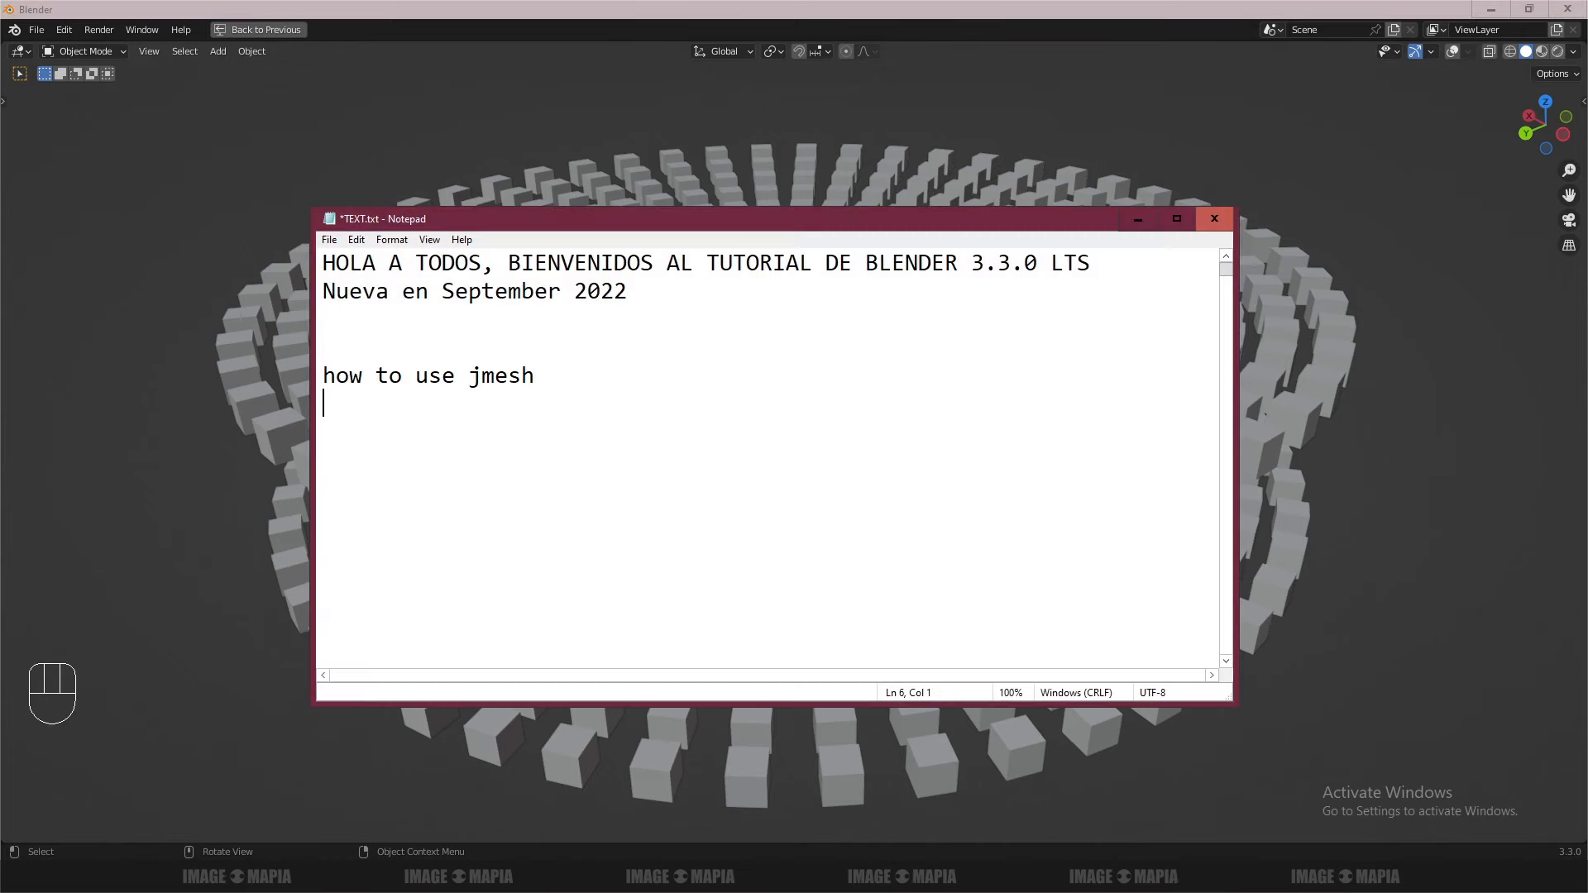
pyautogui.write('this is just si')
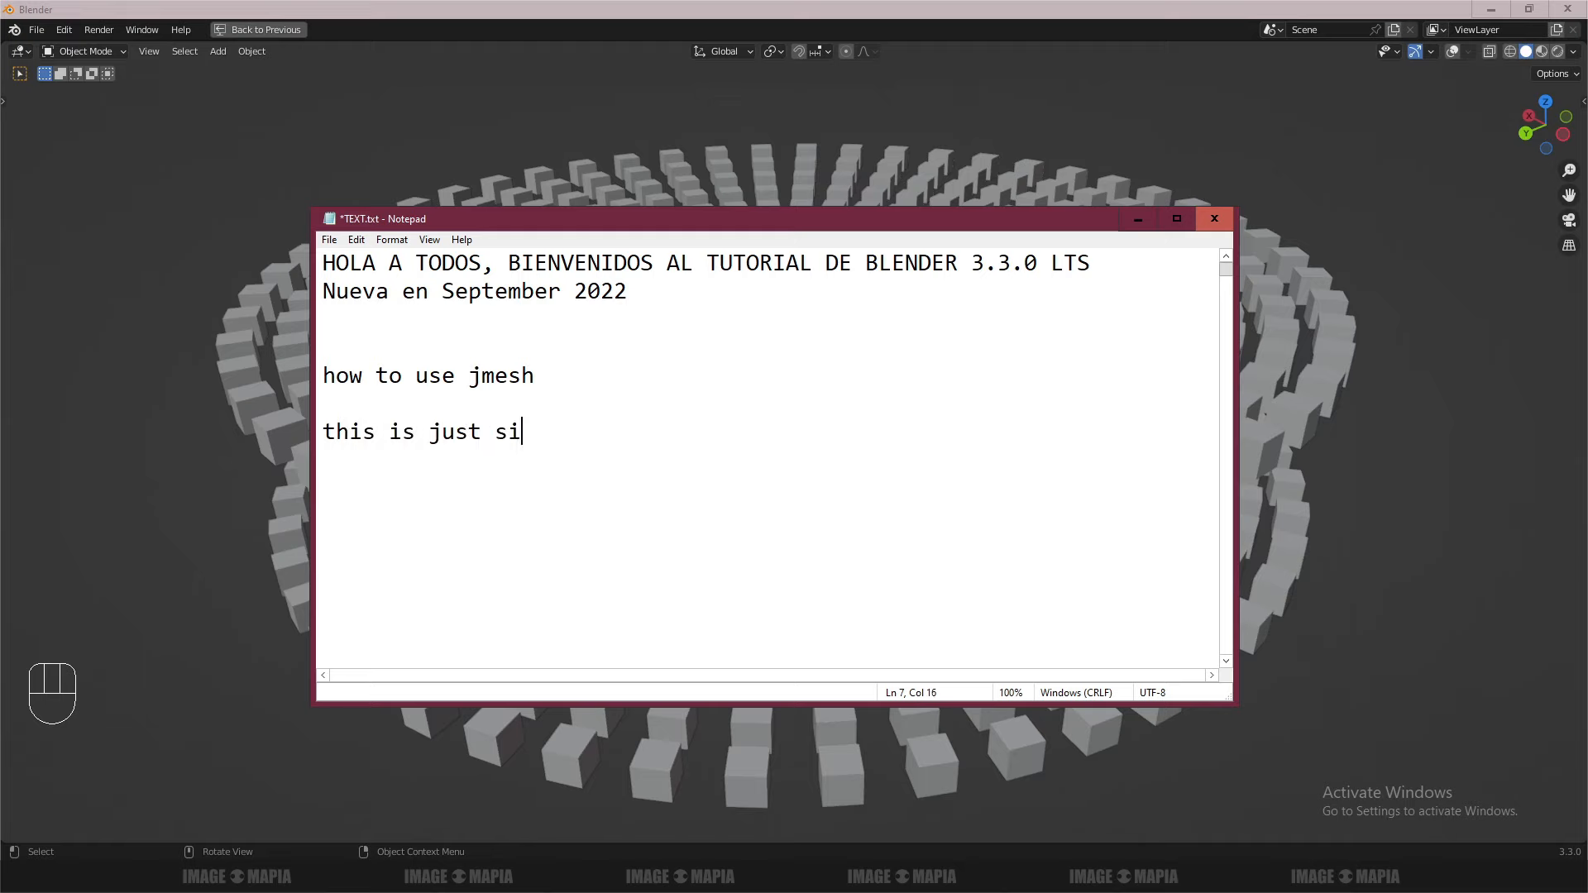
pyautogui.write('mple')
pyautogui.write('but it slo')
pyautogui.press('BackSpace')
pyautogui.press('BackSpace')
pyautogui.press('BackSpace')
pyautogui.write('loo')
pyautogui.press('BackSpace')
pyautogui.write('ks')
pyautogui.write(' nice  ')
# - Add the closing line "gracias por ver" to the note and minimize Notepad to return to the cube pattern in Blender
pyautogui.write('gracias ')
pyautogui.write('por ver')
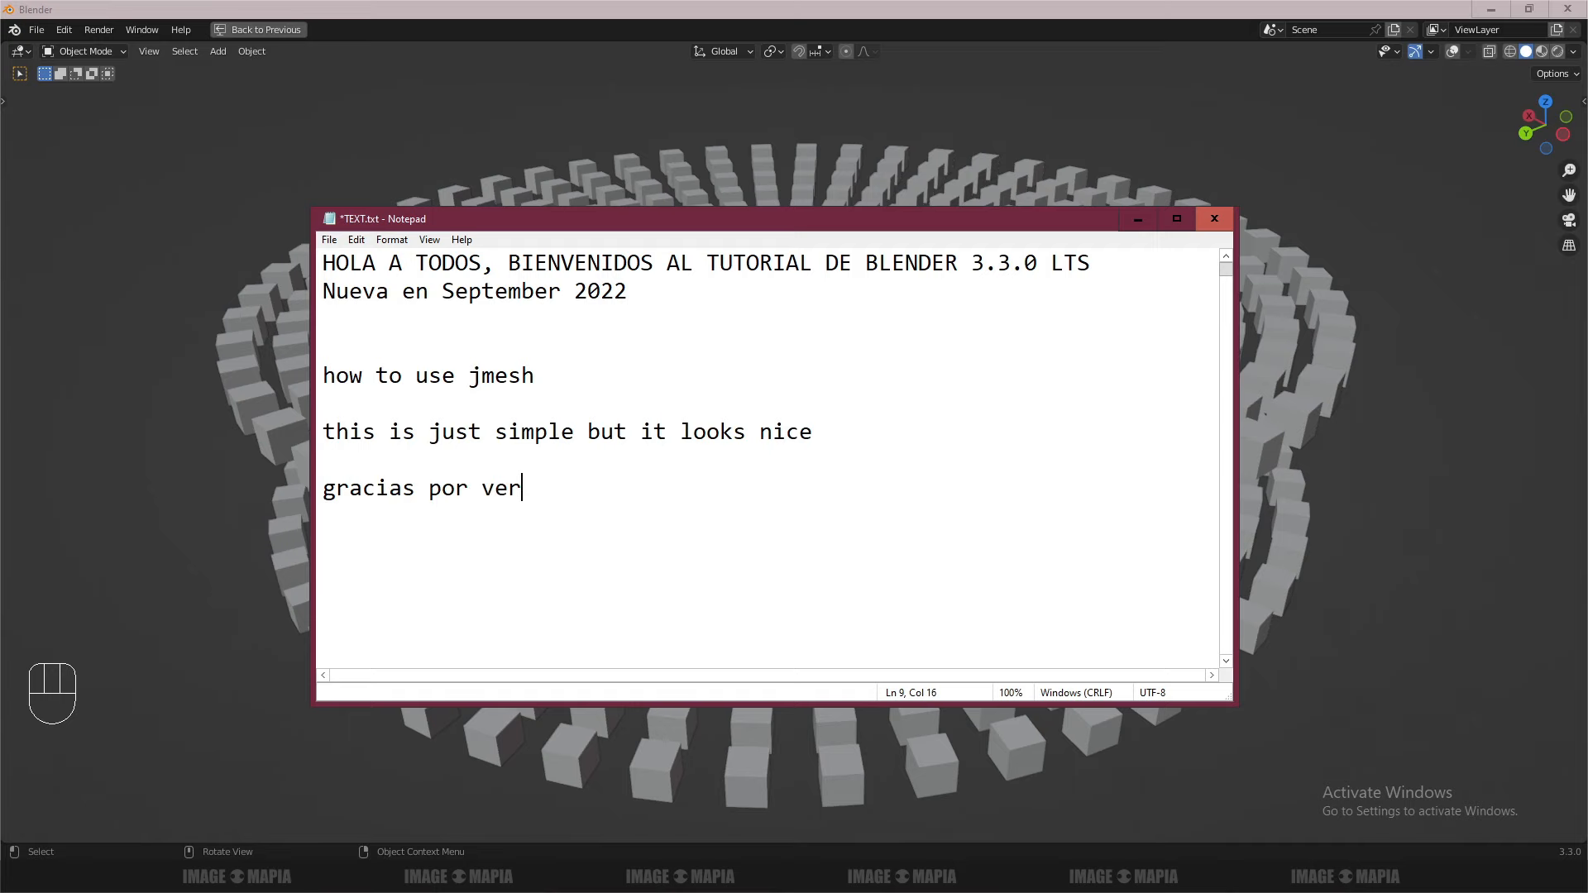
pyautogui.click(1138, 219)
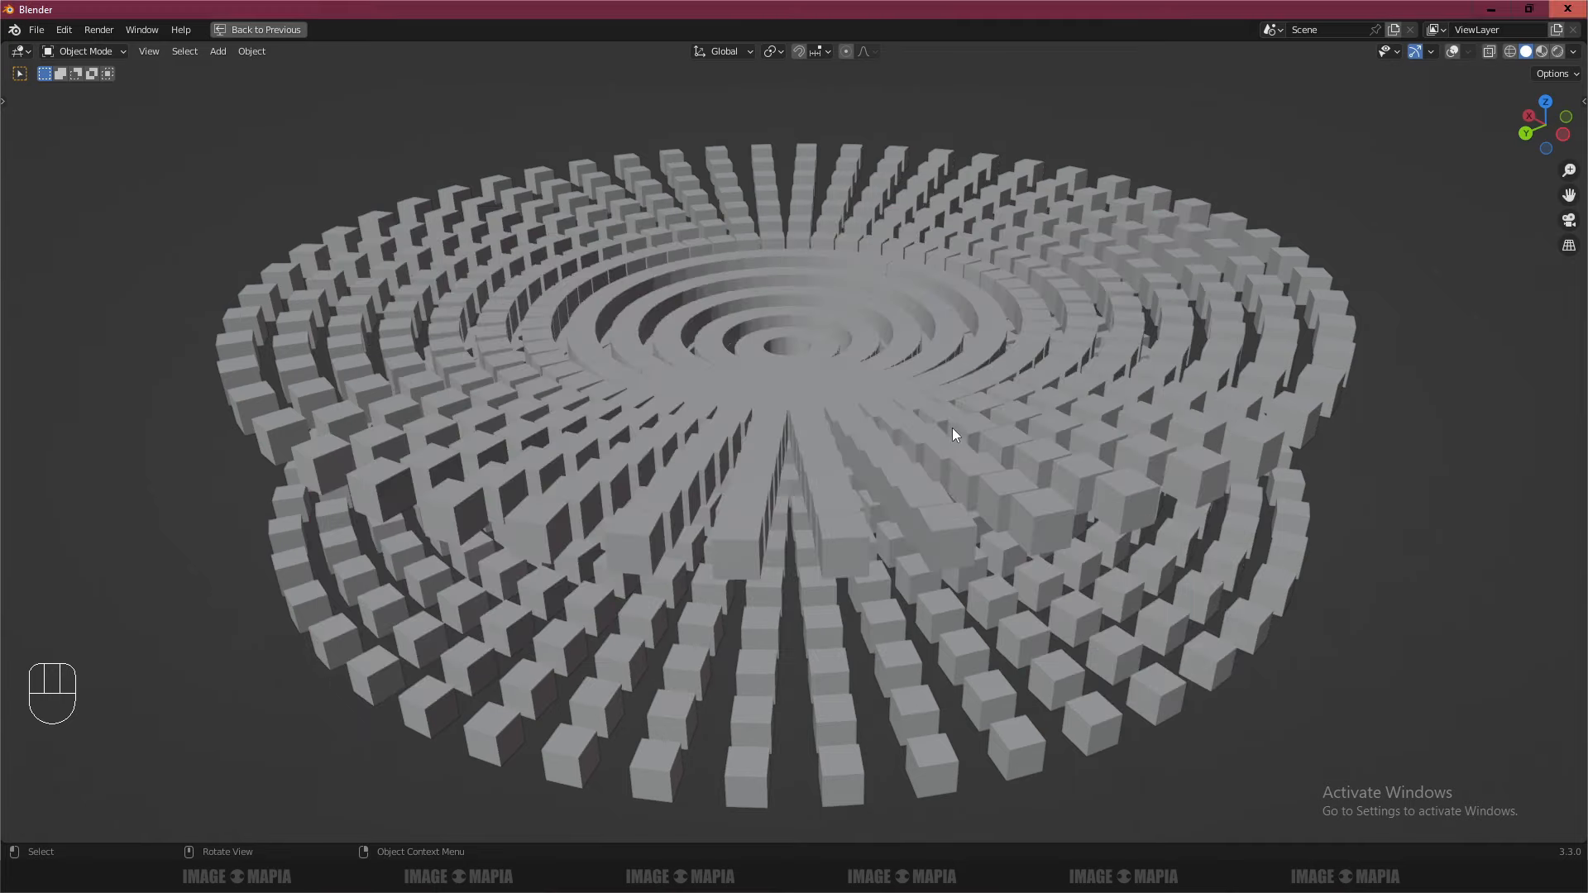
pyautogui.moveTo(972, 536); pyautogui.dragTo(938, 533, button='middle')
pyautogui.scroll(-2, 834, 506)
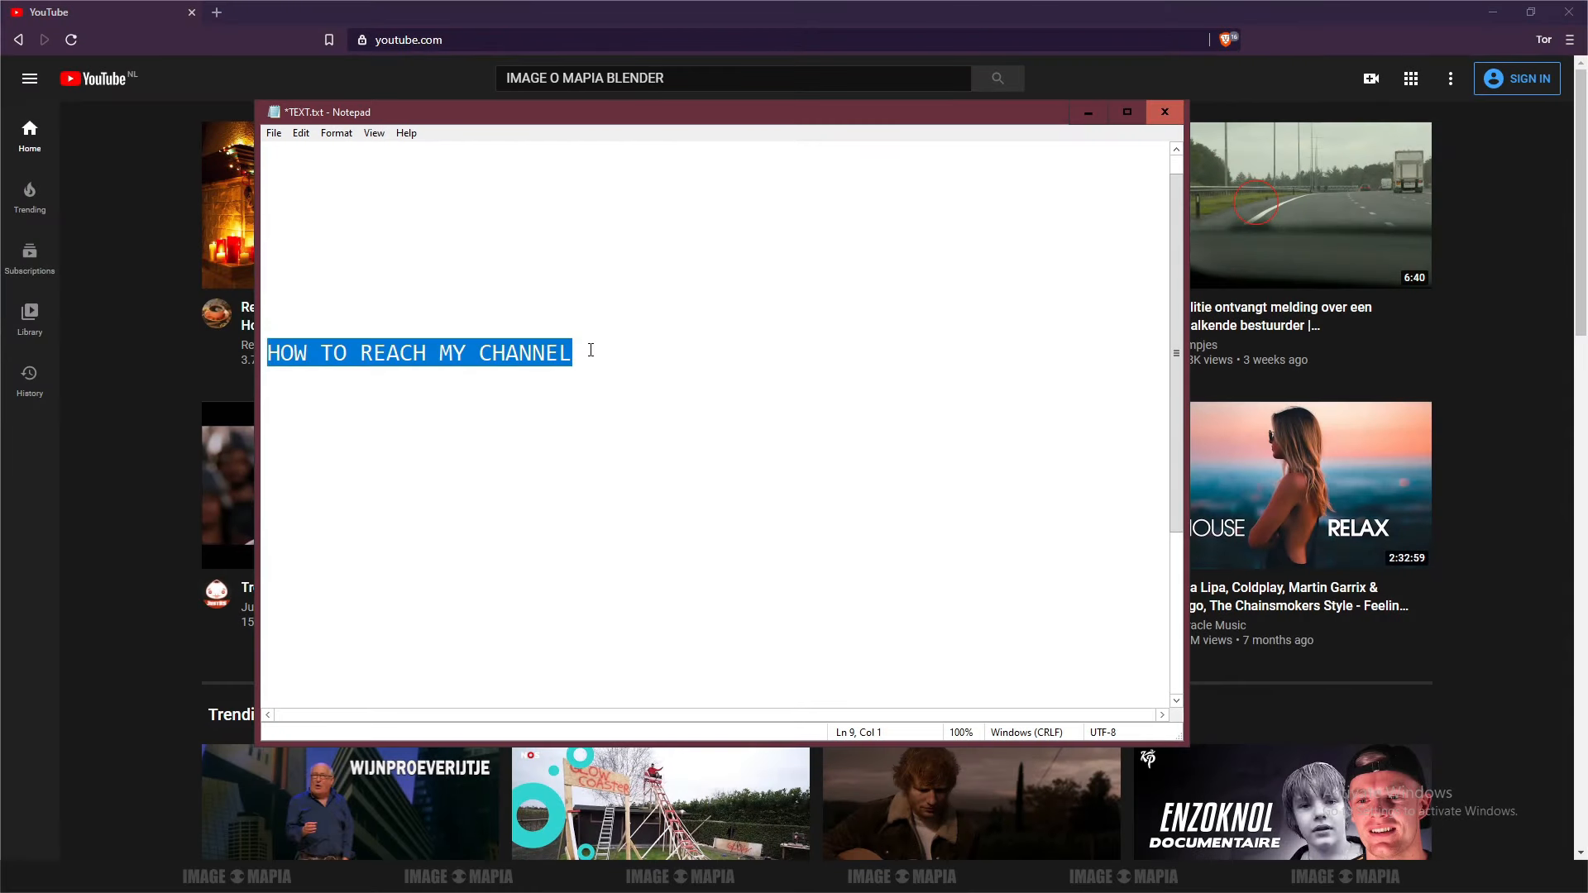
pyautogui.click(590, 351)
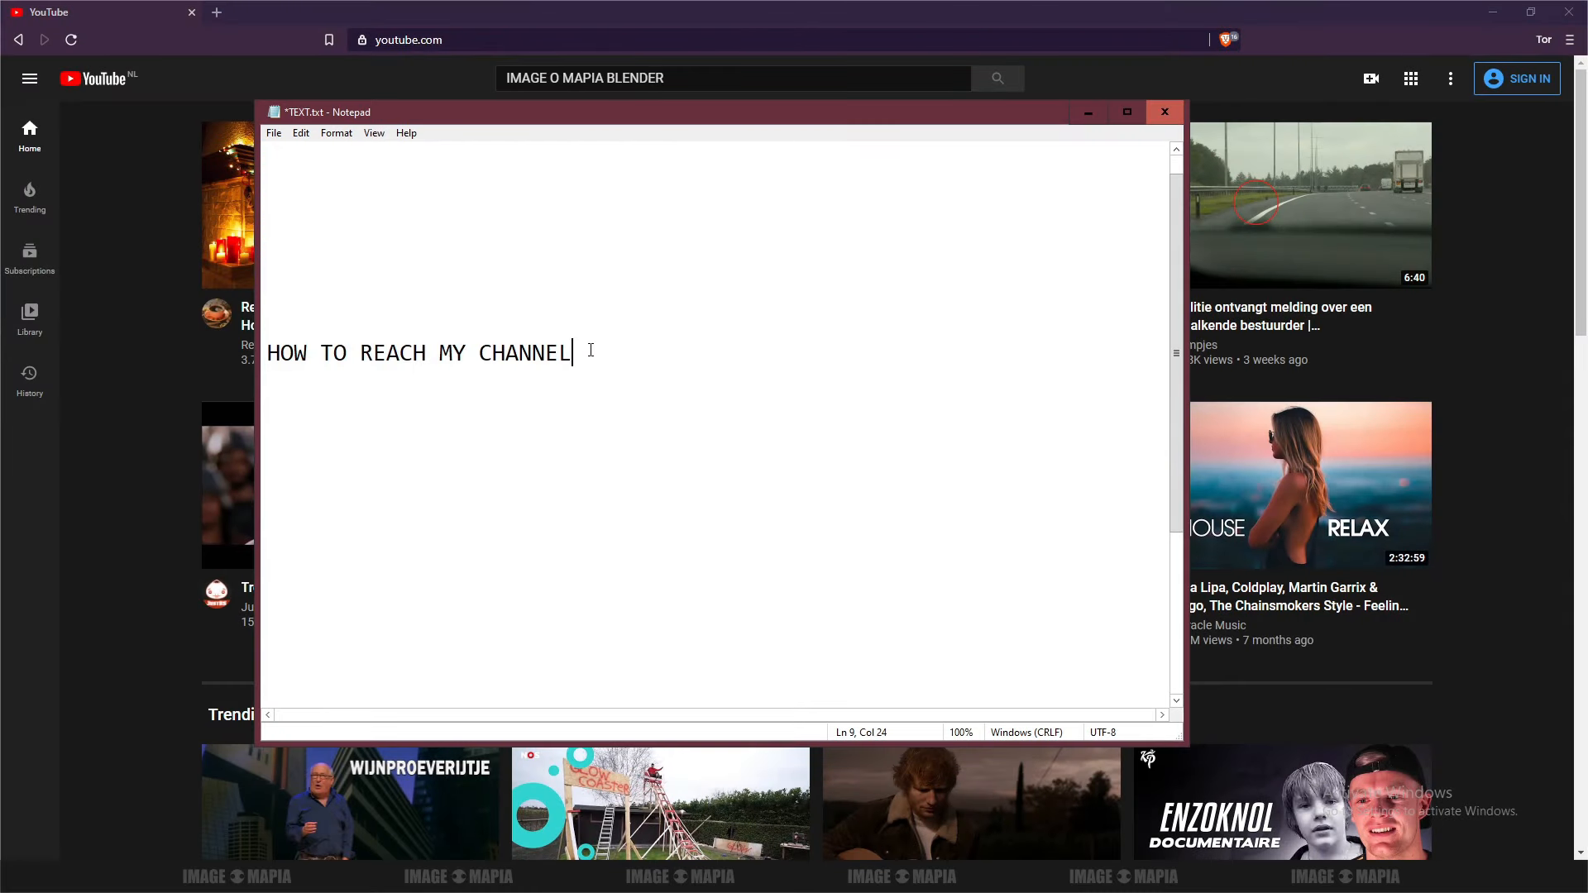